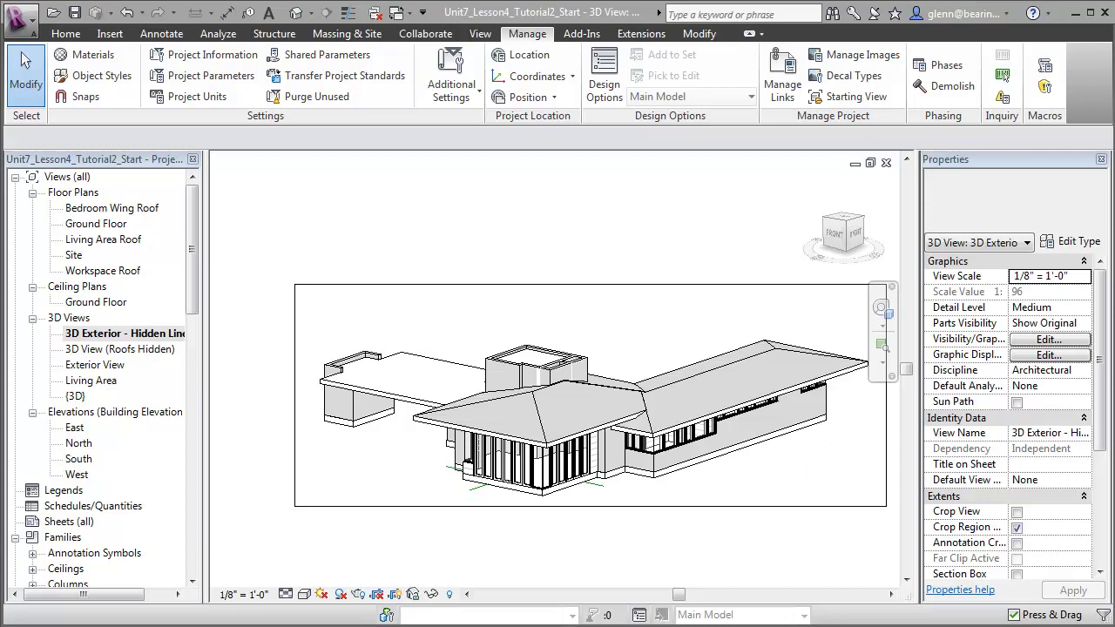
Create a new line style named Laser-Cutting as a subcategory of Lines
left_click(622, 522)
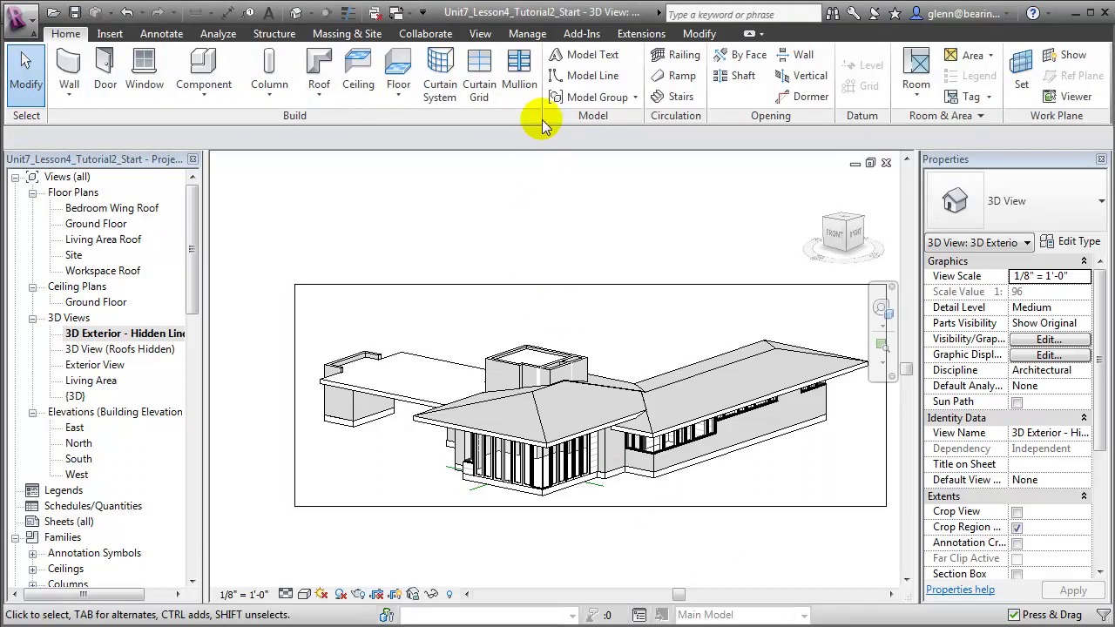
left_click(528, 36)
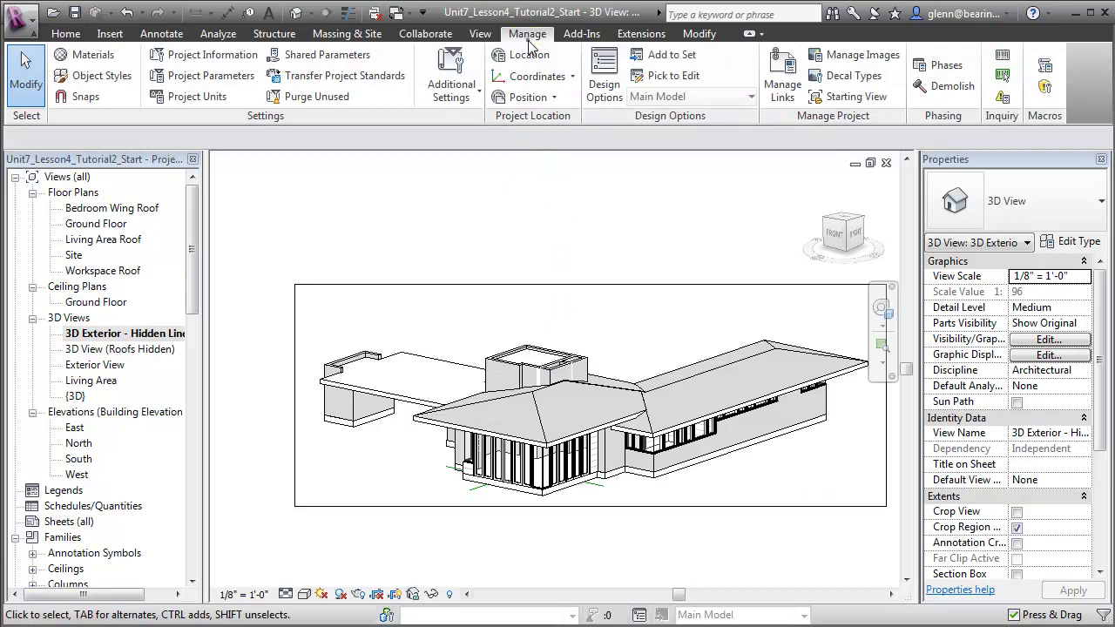
left_click(473, 99)
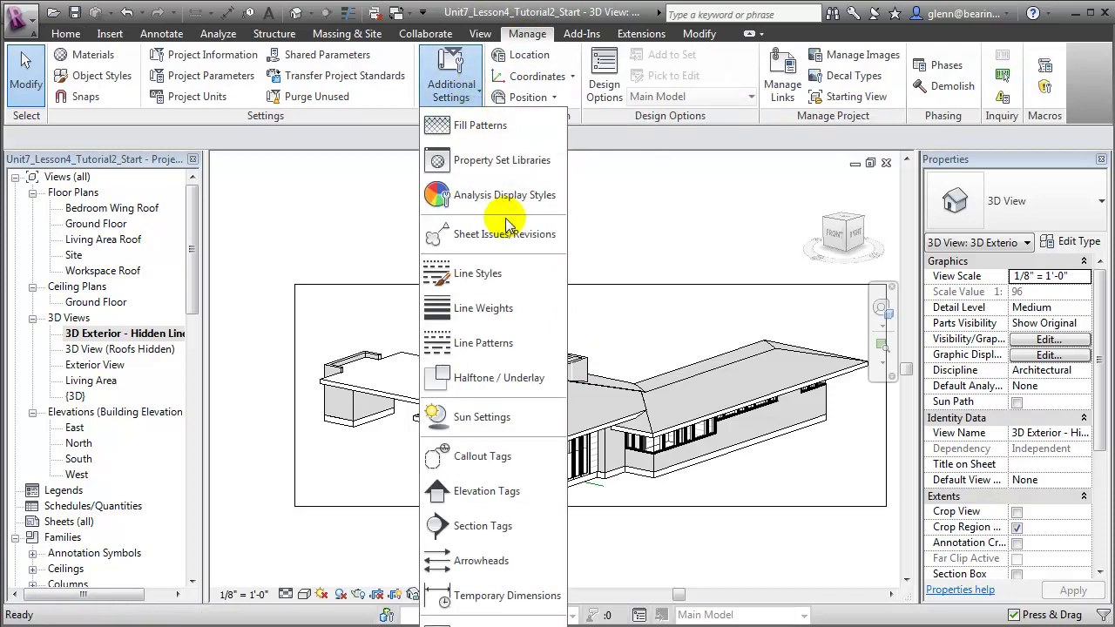
left_click(525, 274)
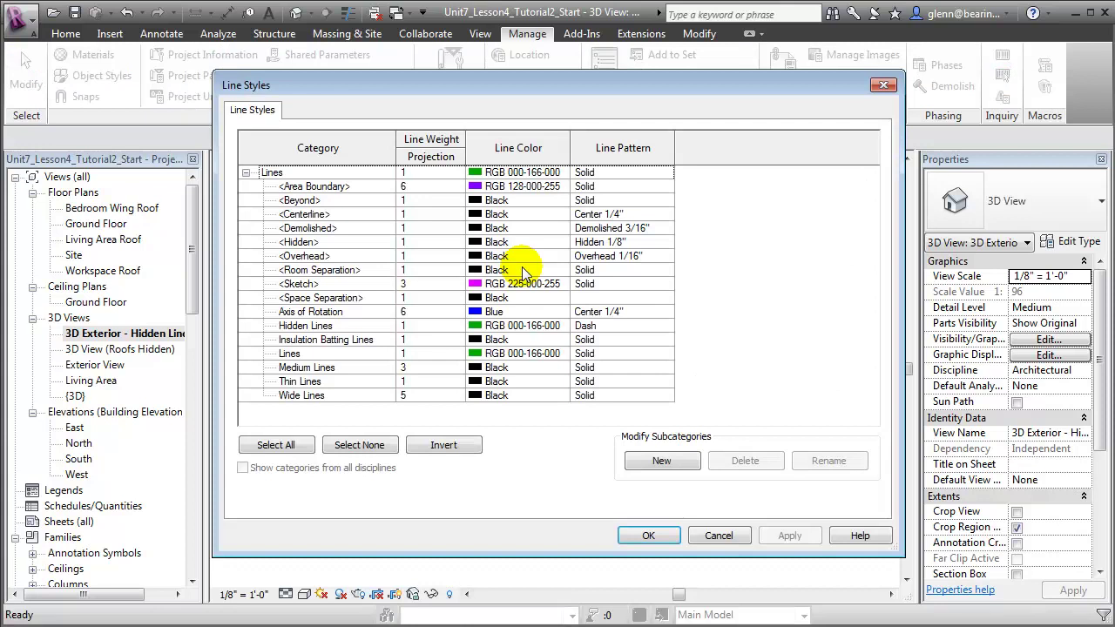
left_click(659, 461)
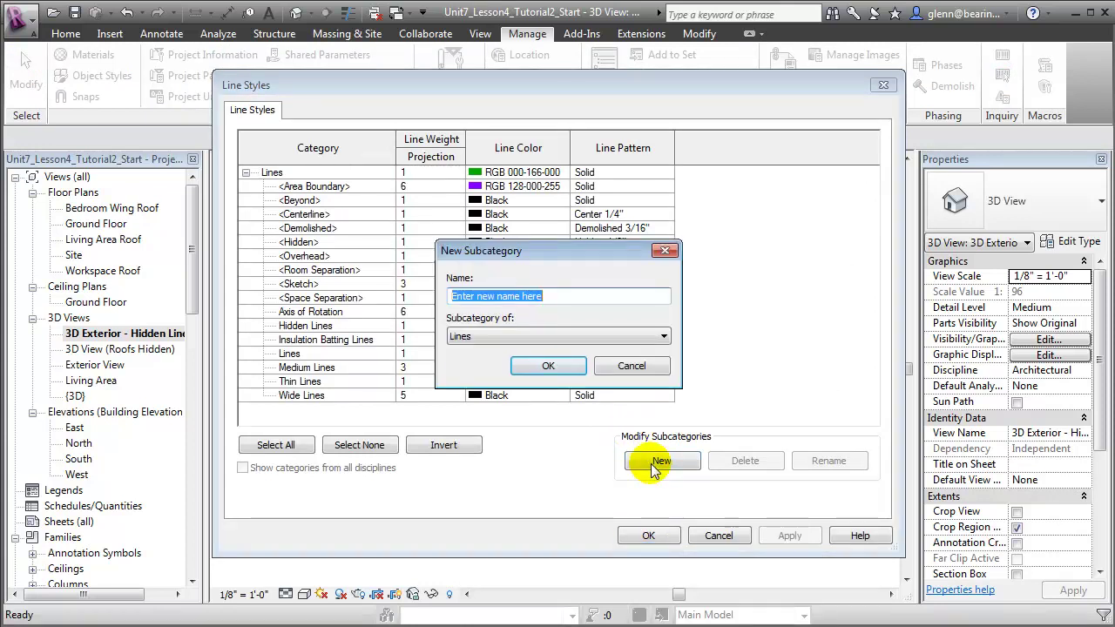
type("Laser")
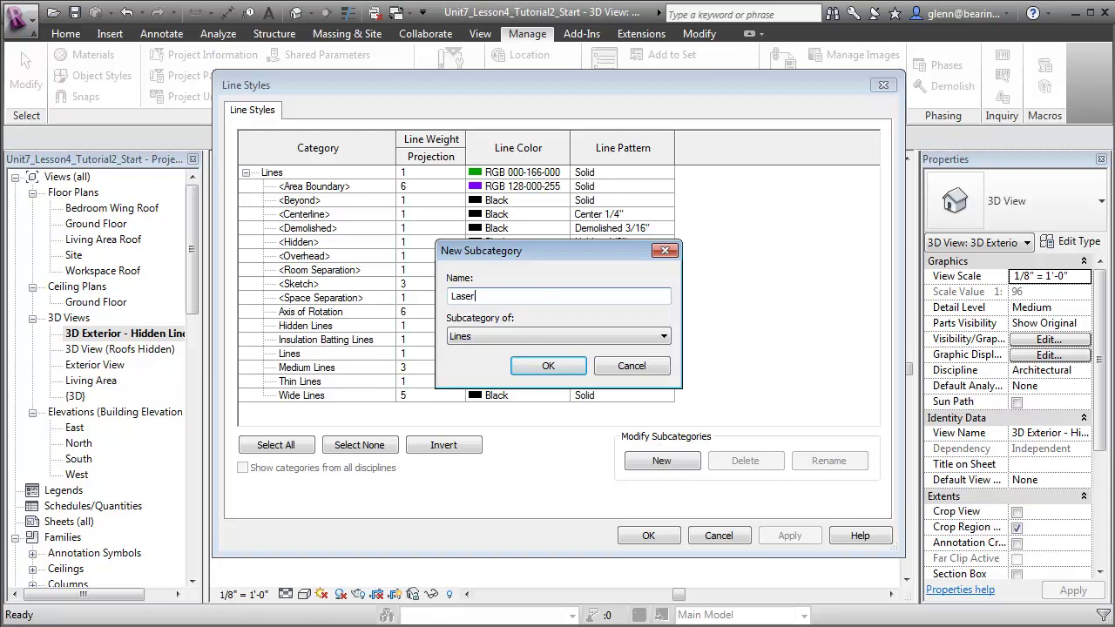
type("-Cutting")
left_click(568, 368)
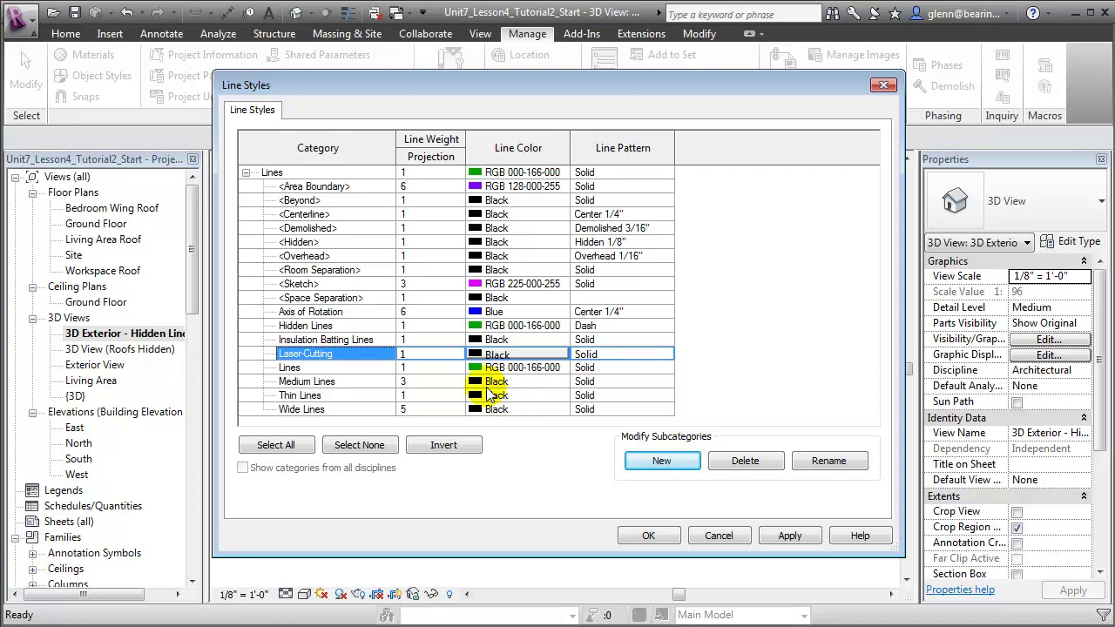
Set the line color of the Laser-Cutting line style to red
left_click(473, 360)
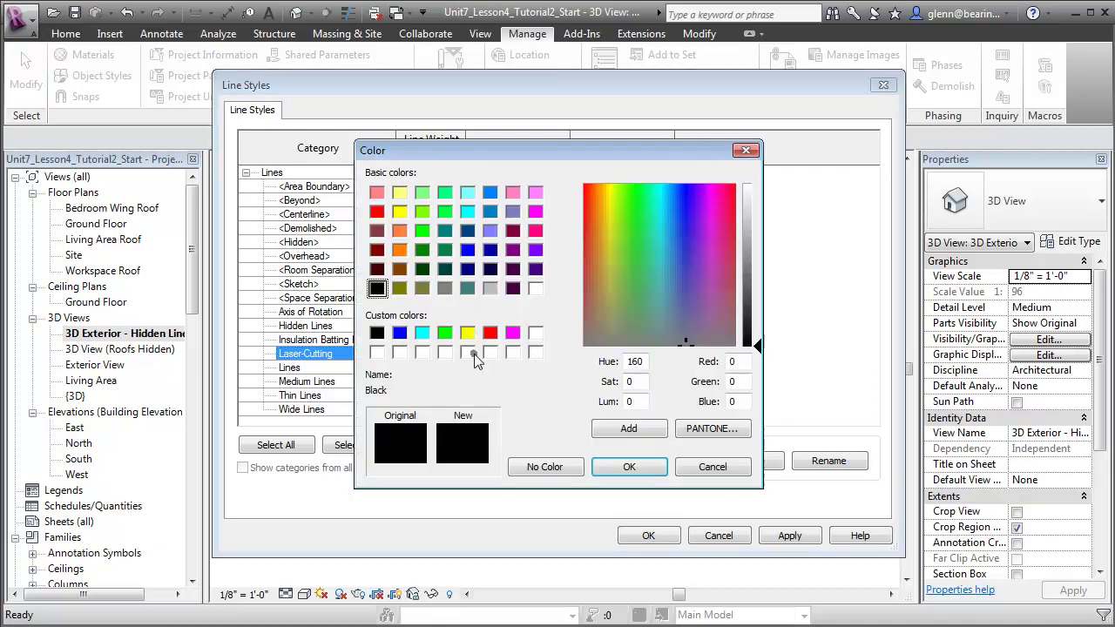
left_click(491, 332)
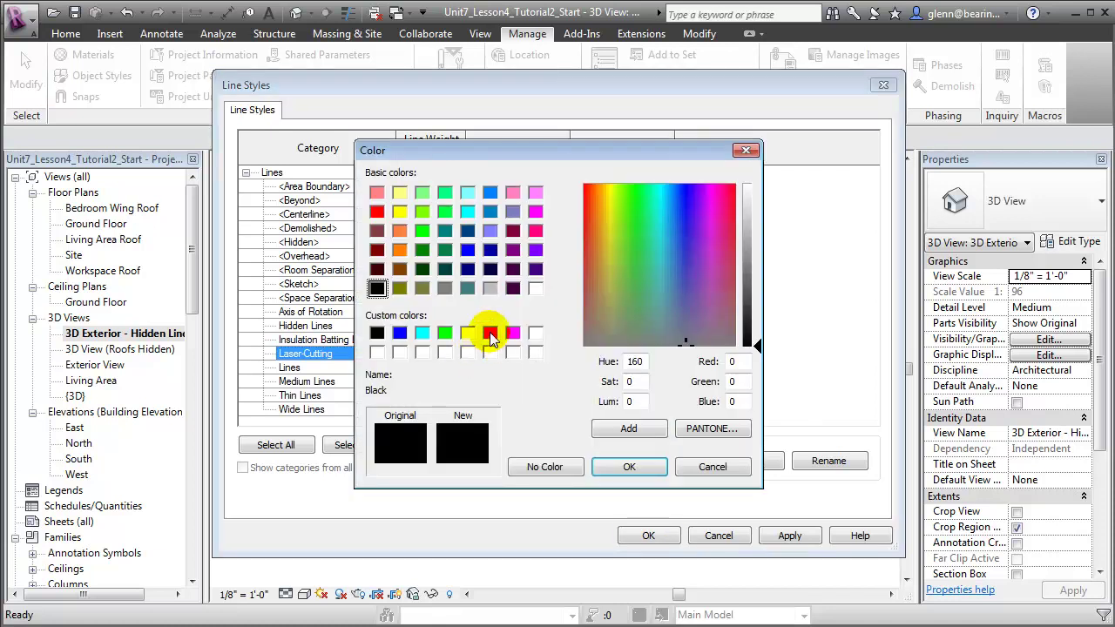
left_click(628, 466)
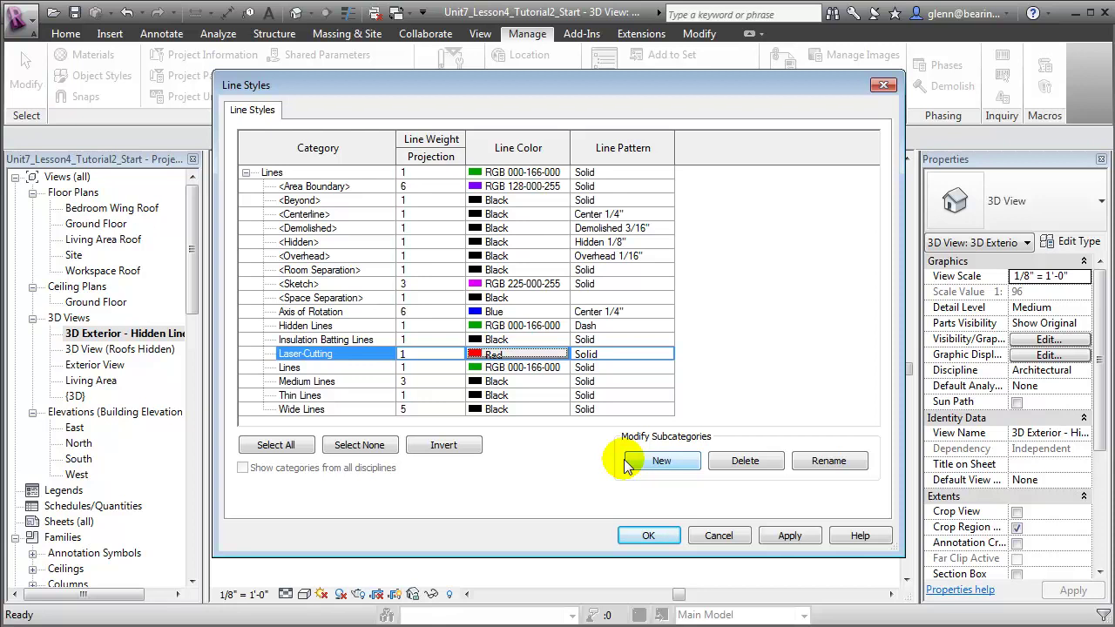
Add a second line style named Laser-Scoring under Lines, color it blue, and accept the line style changes
left_click(645, 461)
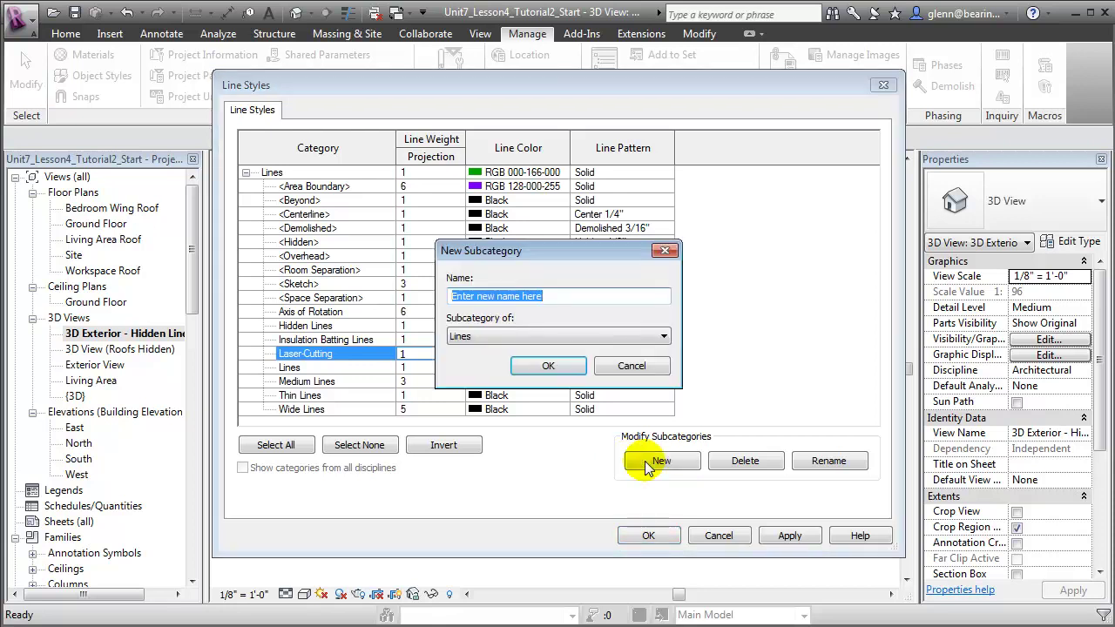
type("Laser-Scoring")
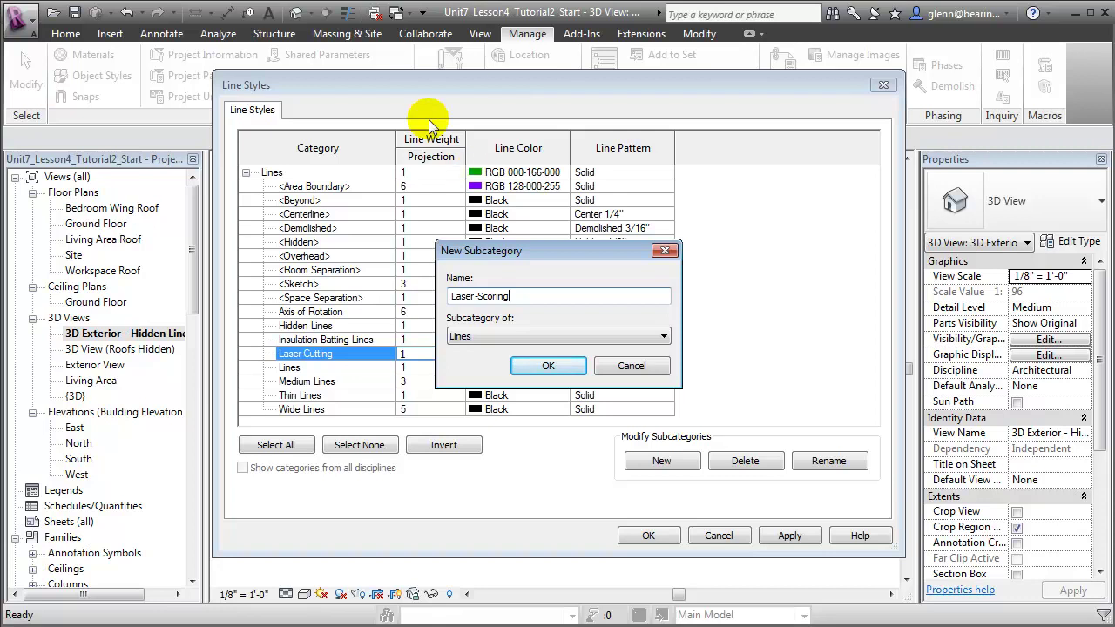
left_click(544, 367)
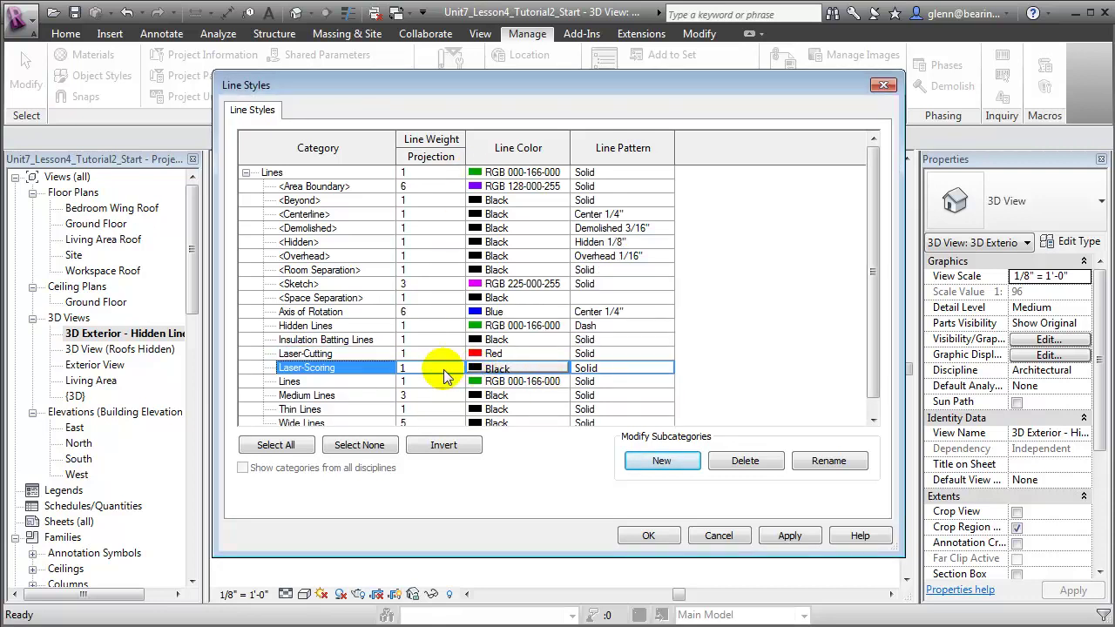
left_click(484, 367)
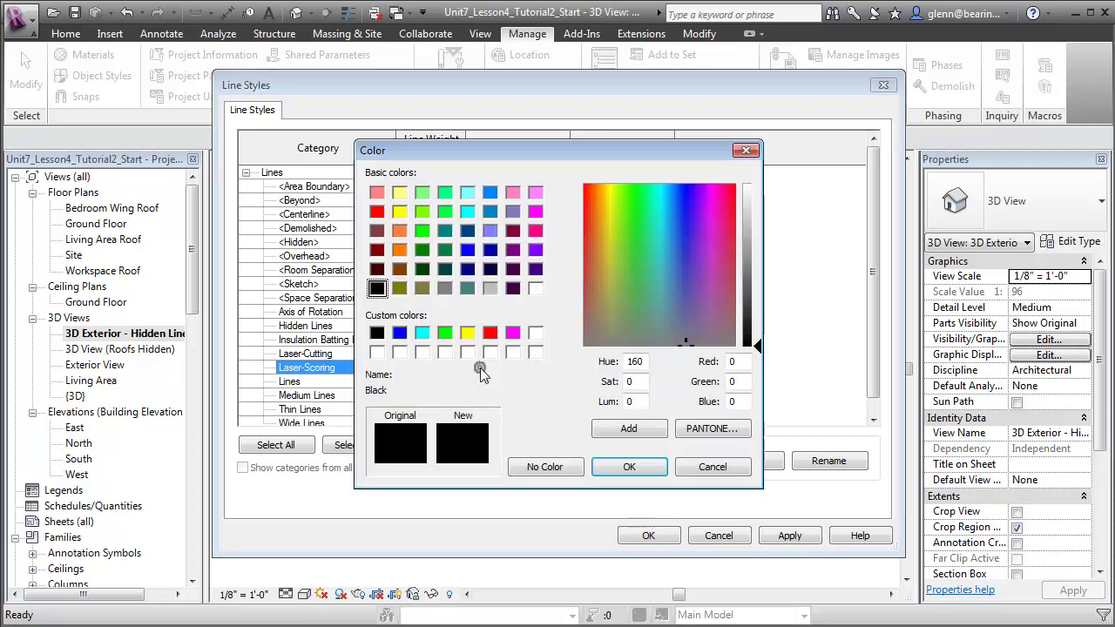
left_click(399, 332)
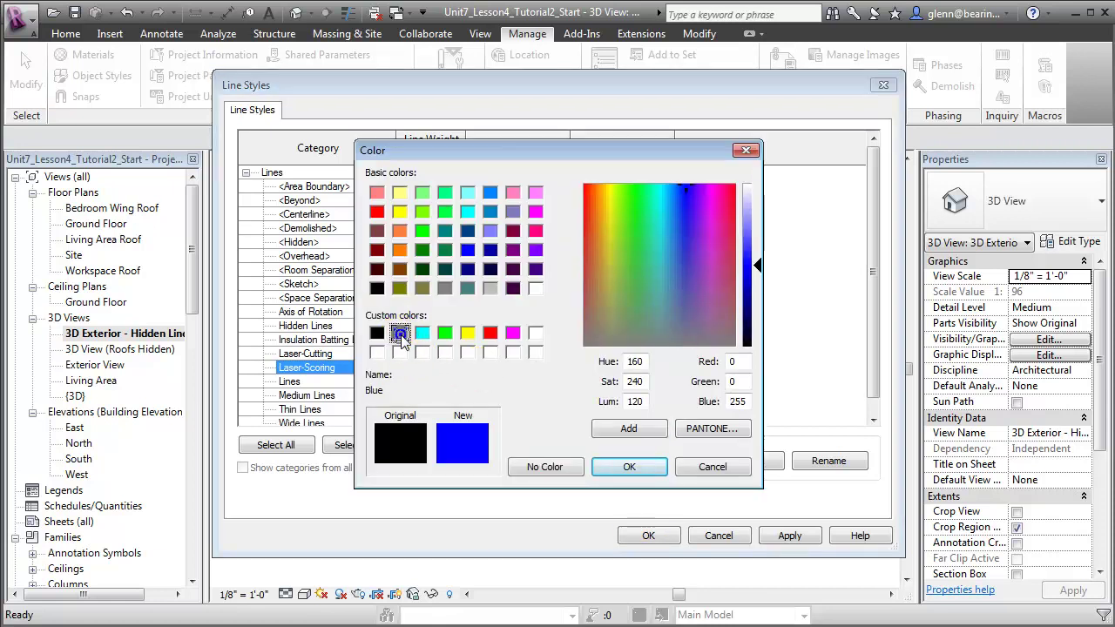
left_click(628, 467)
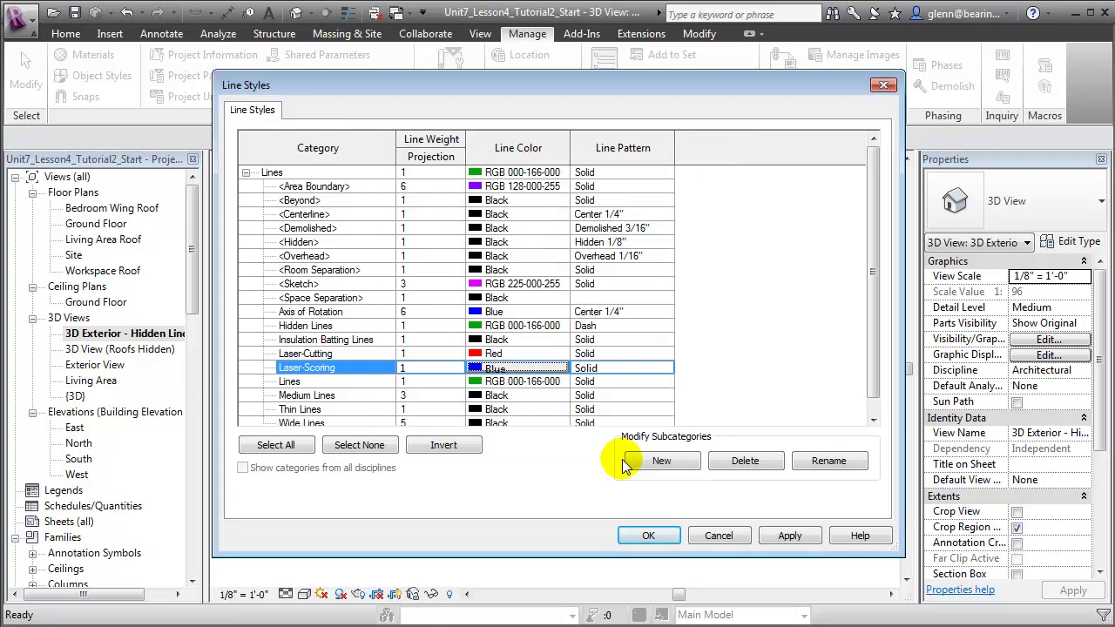
left_click(650, 535)
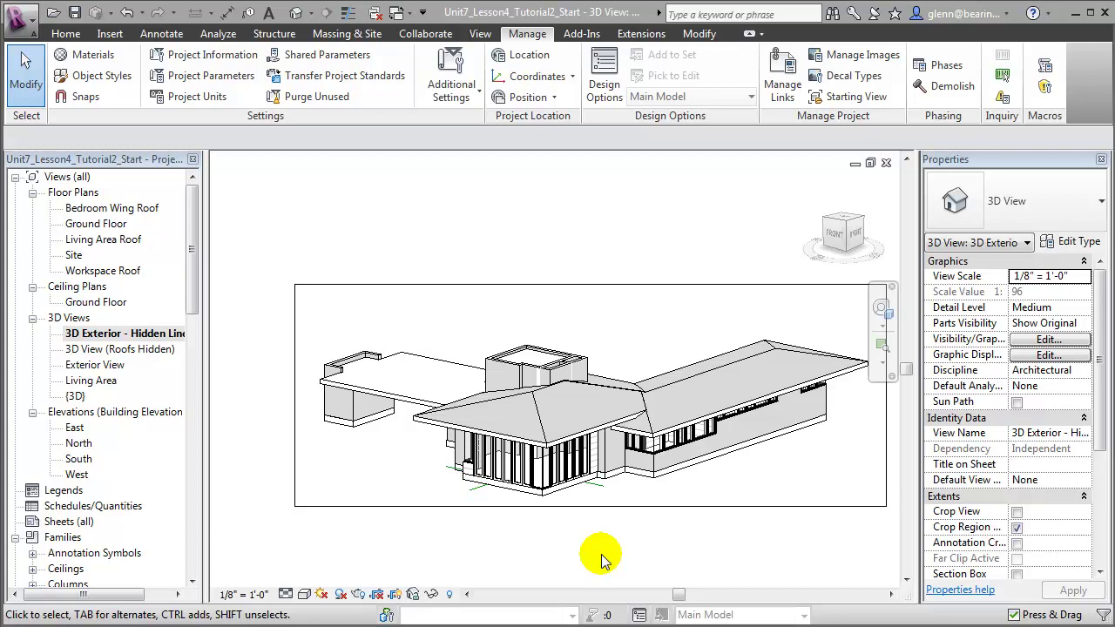
Duplicate the South building elevation view without detailing
left_click(80, 459)
right_click(91, 463)
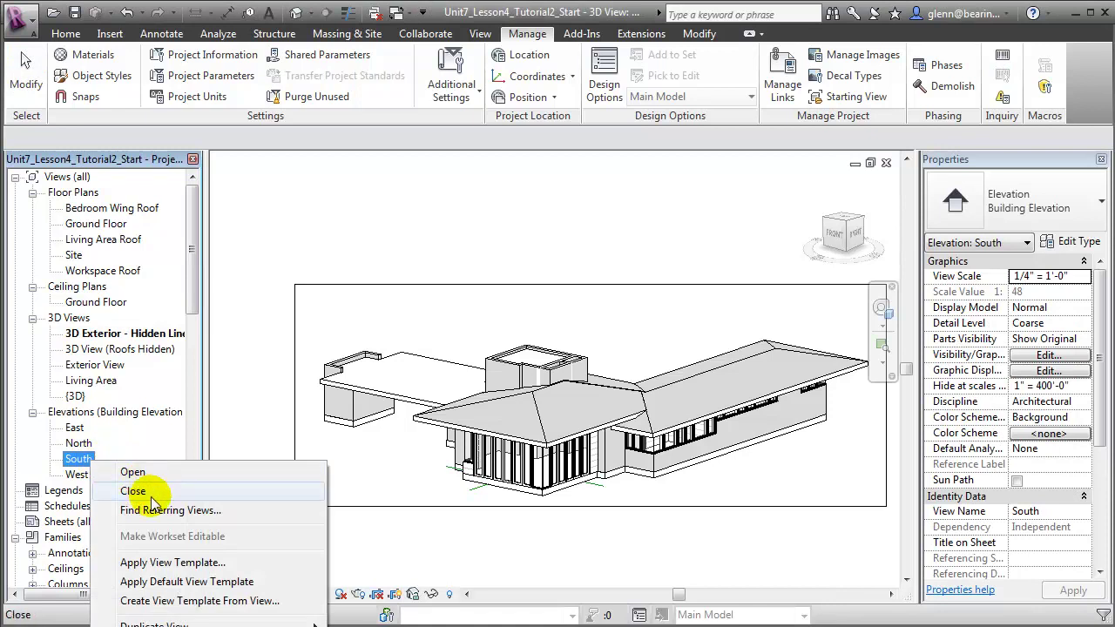
mouse_move(156, 623)
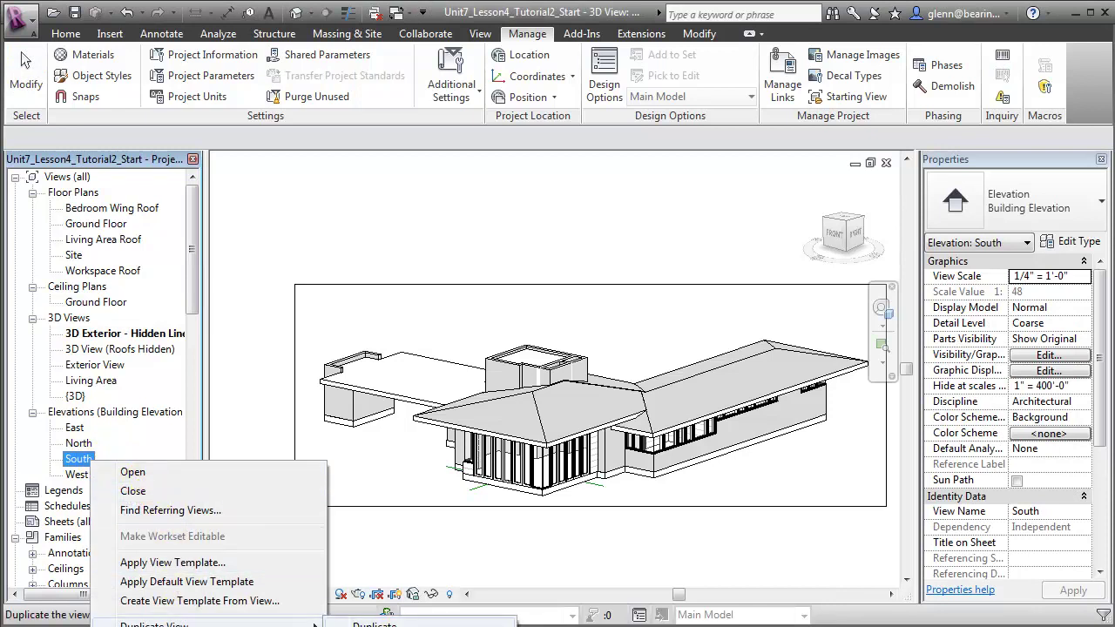
left_click(375, 625)
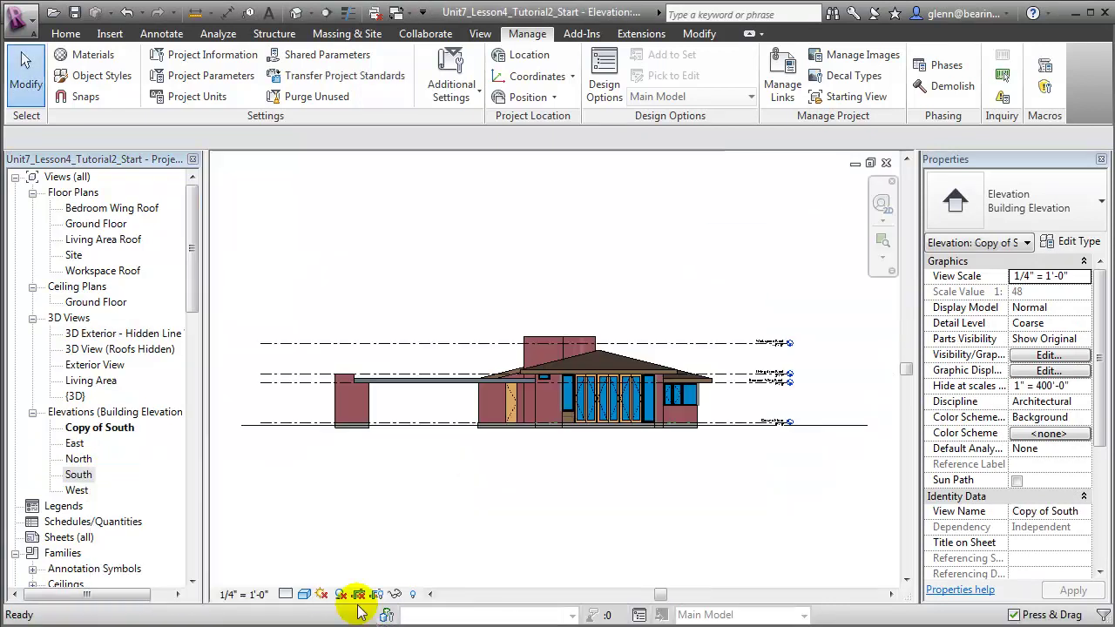
Rename the copied south elevation view as South Wall - Fabrication
left_click(87, 430)
right_click(87, 433)
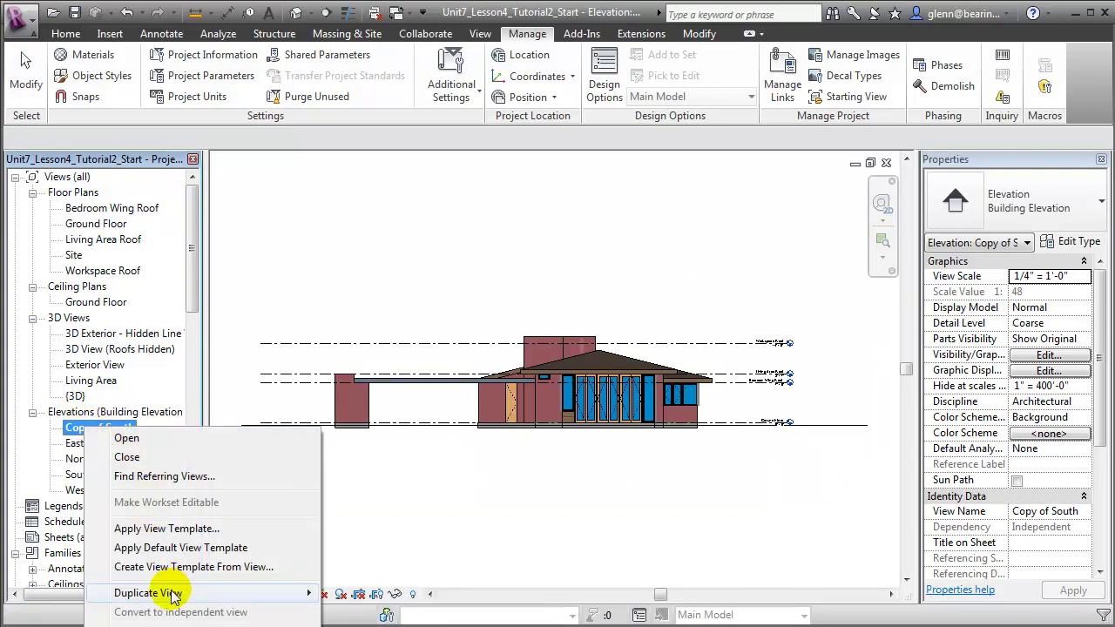
left_click(191, 625)
key("BackSpace")
type("So")
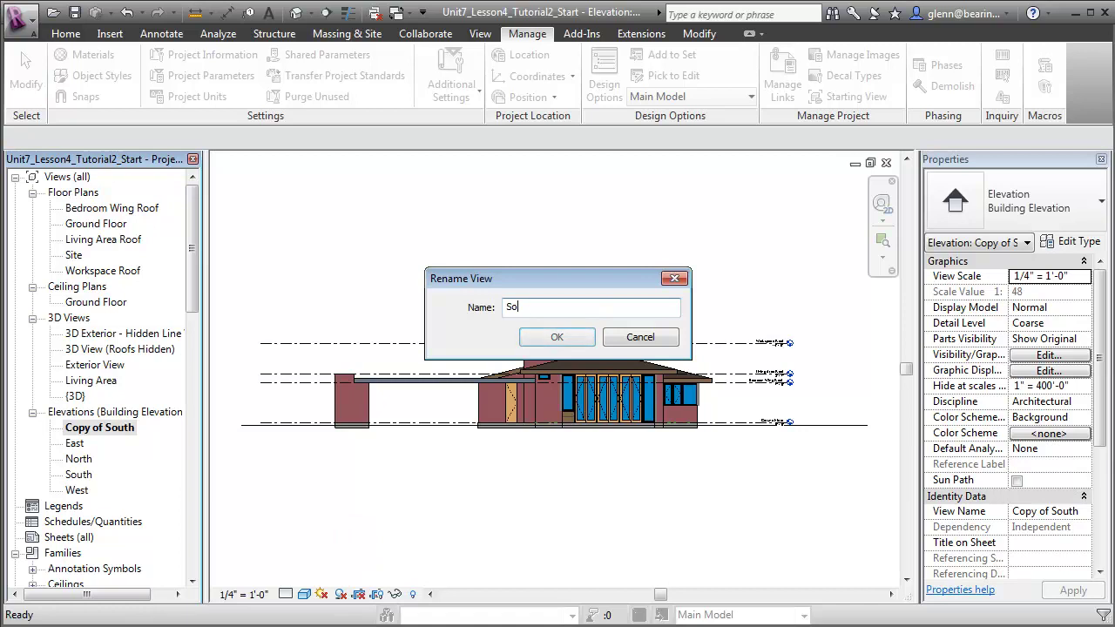
type("uth Wall - Fabrication")
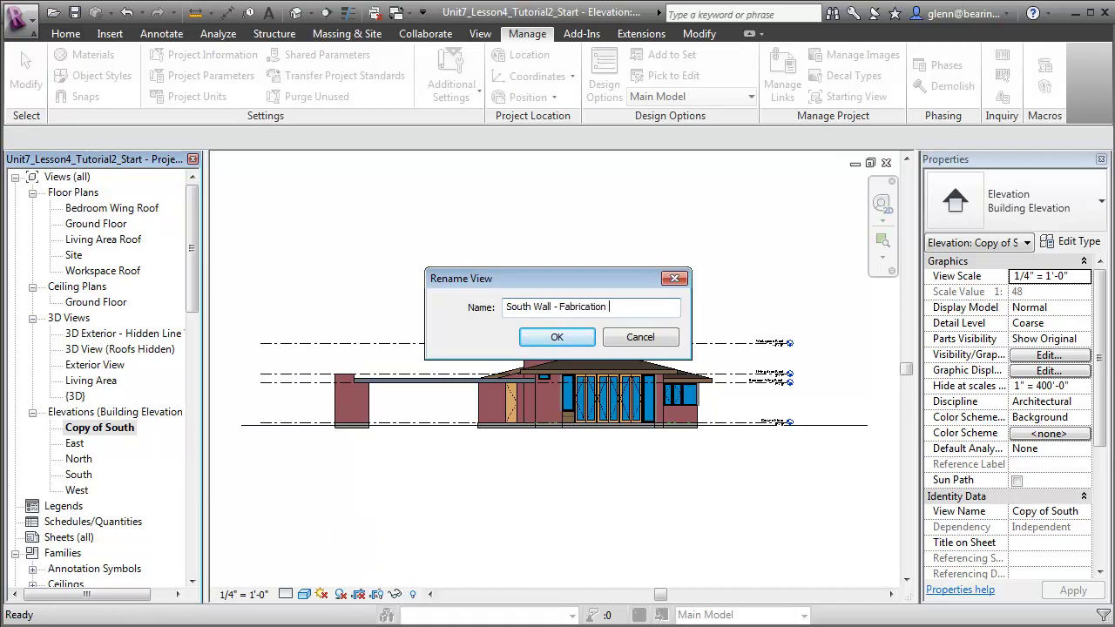
key("Return")
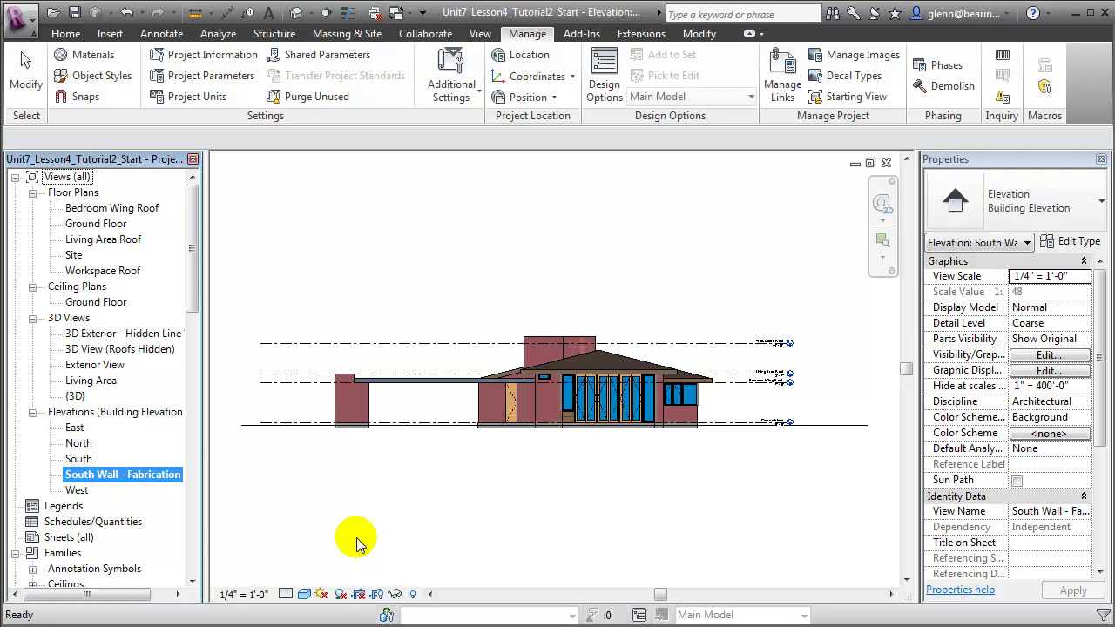
Crop the South Wall - Fabrication view, showing its crop region and pulling both side edges in around the main house
left_click(376, 596)
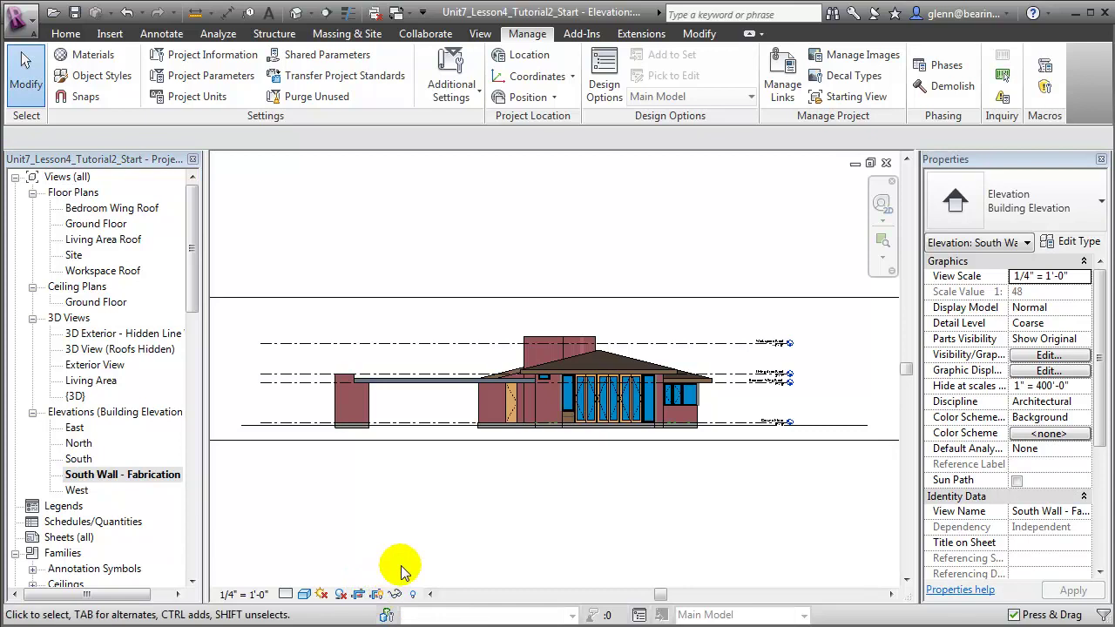
scroll(407, 552, "down", 1)
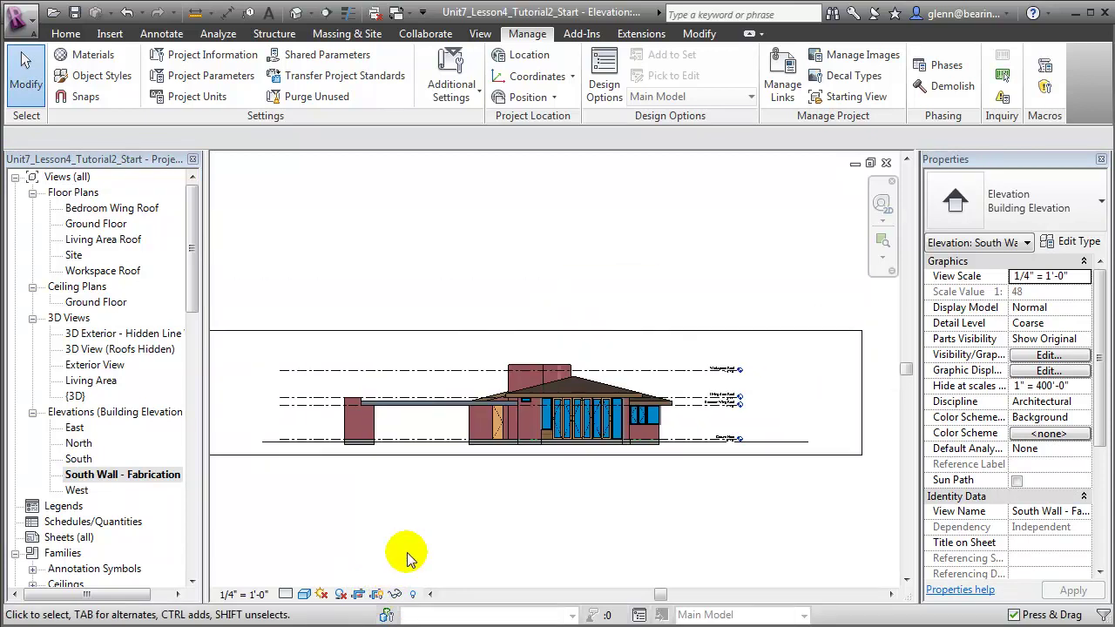
scroll(407, 552, "down", 1)
left_click(258, 439)
left_click(258, 439)
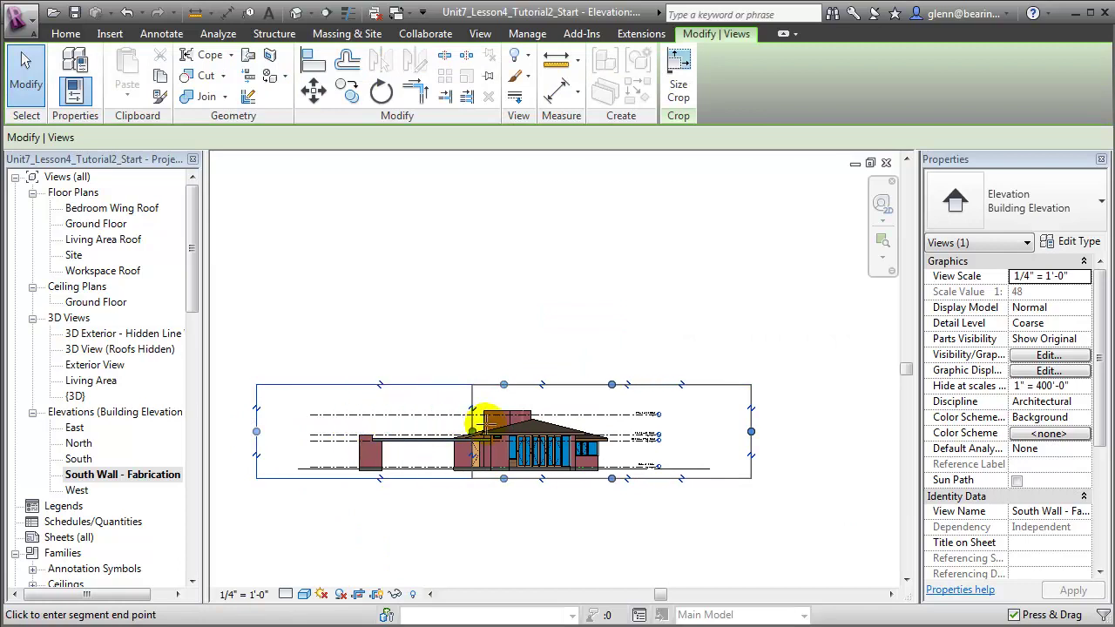
left_click(462, 422)
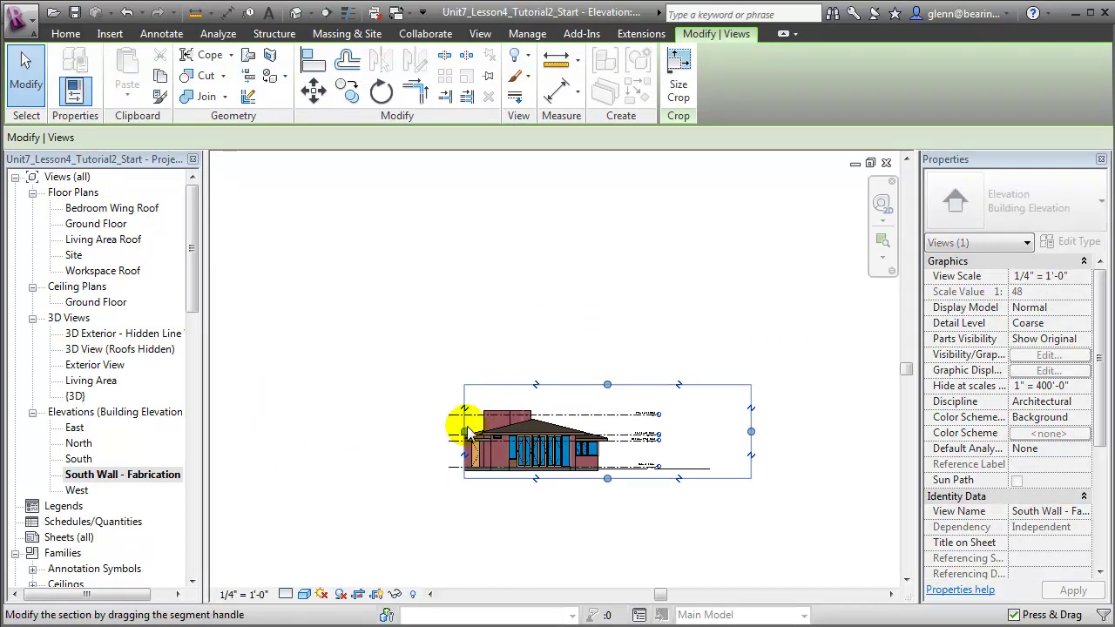
left_click(749, 427)
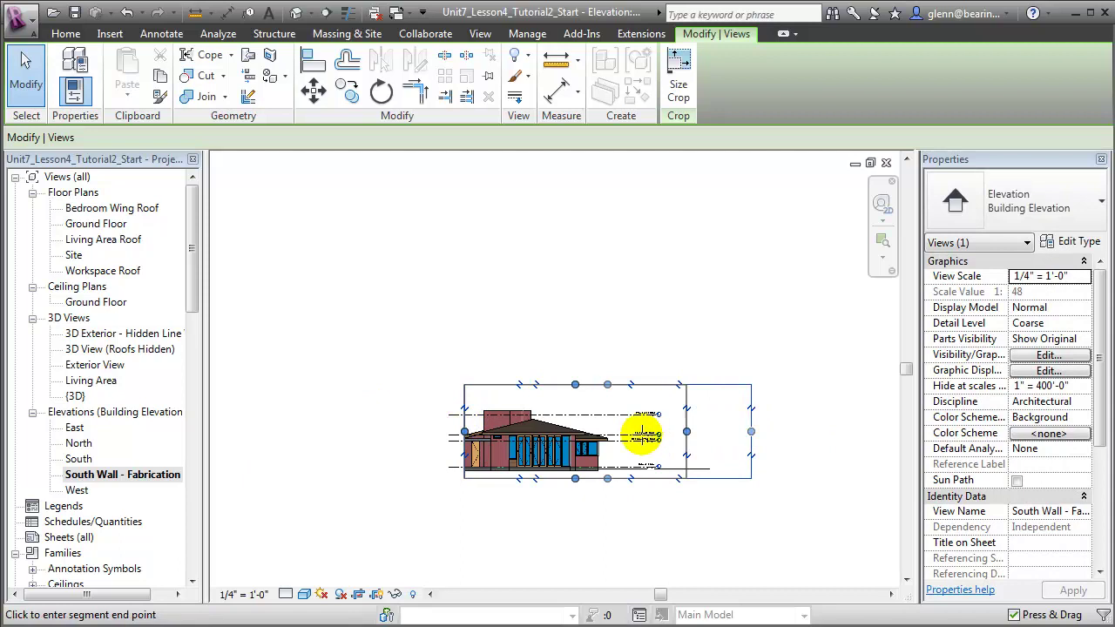
left_click(620, 429)
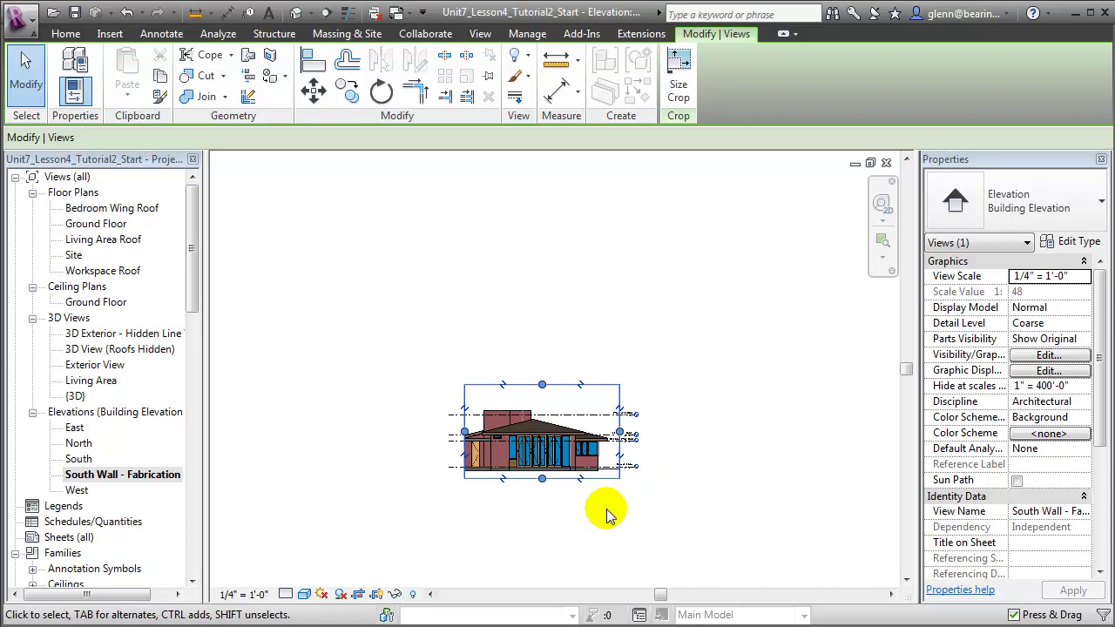
Find the views referring to the South Wall - Fabrication elevation and open the Ground Floor plan from them
right_click(162, 484)
left_click(206, 528)
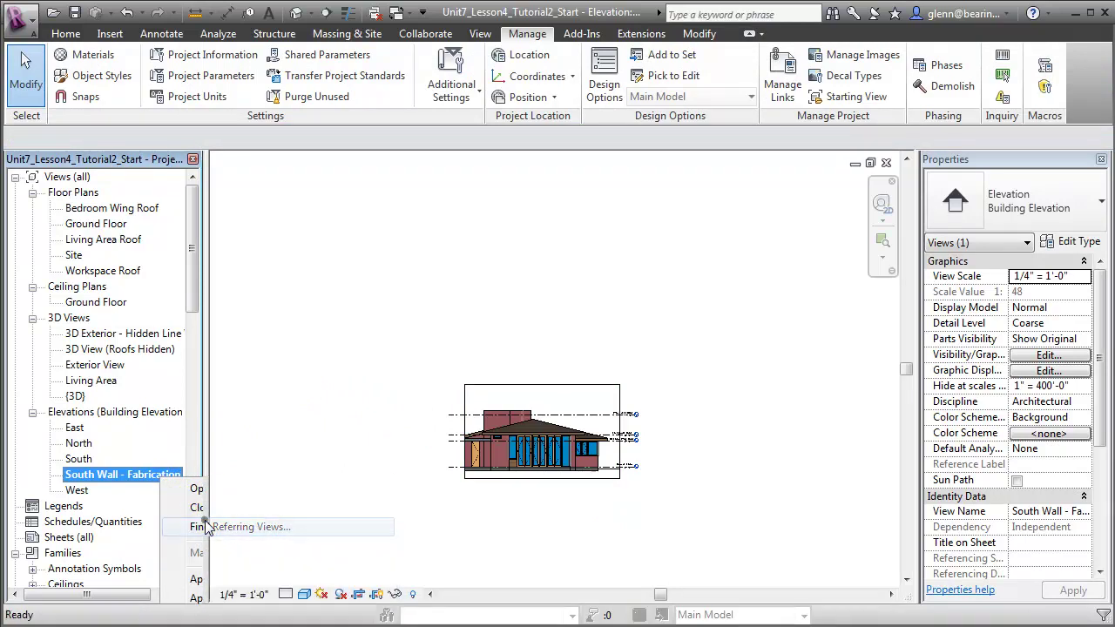
left_click(521, 274)
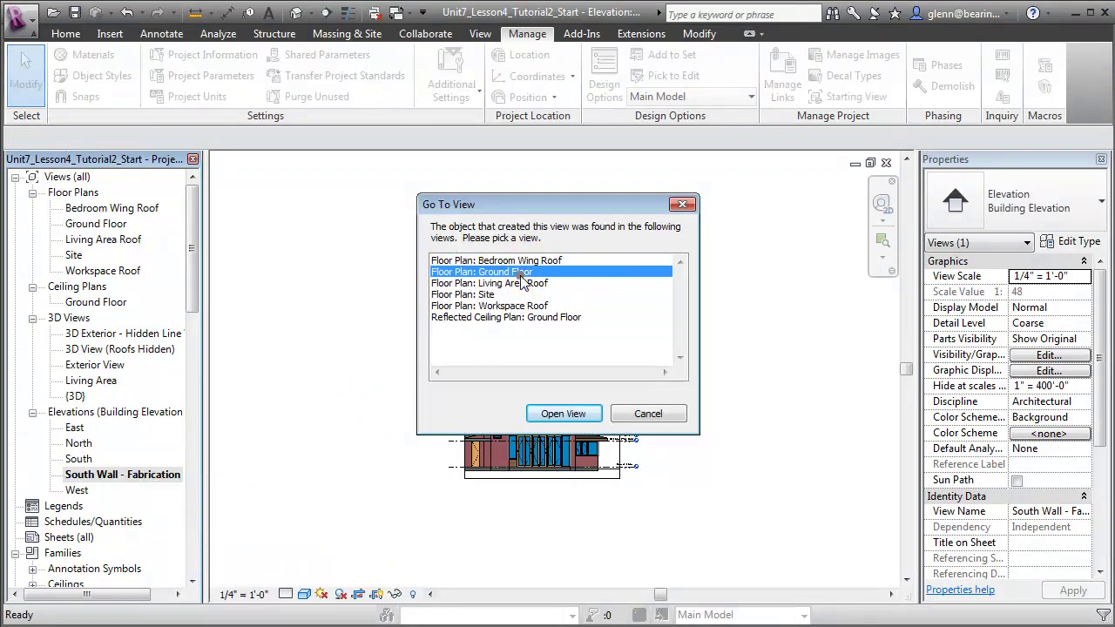
double_click(520, 275)
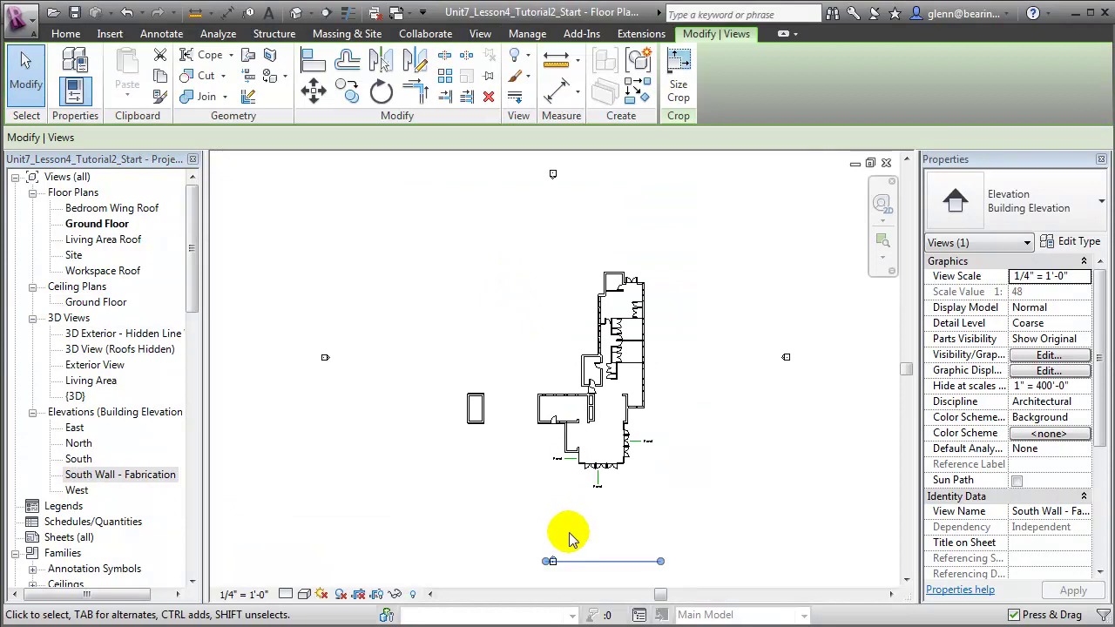
Set the South Wall - Fabrication elevation's far clipping to Clip without line and pull the clip plane to just behind the south wall, about 42' 5"
left_click(589, 564)
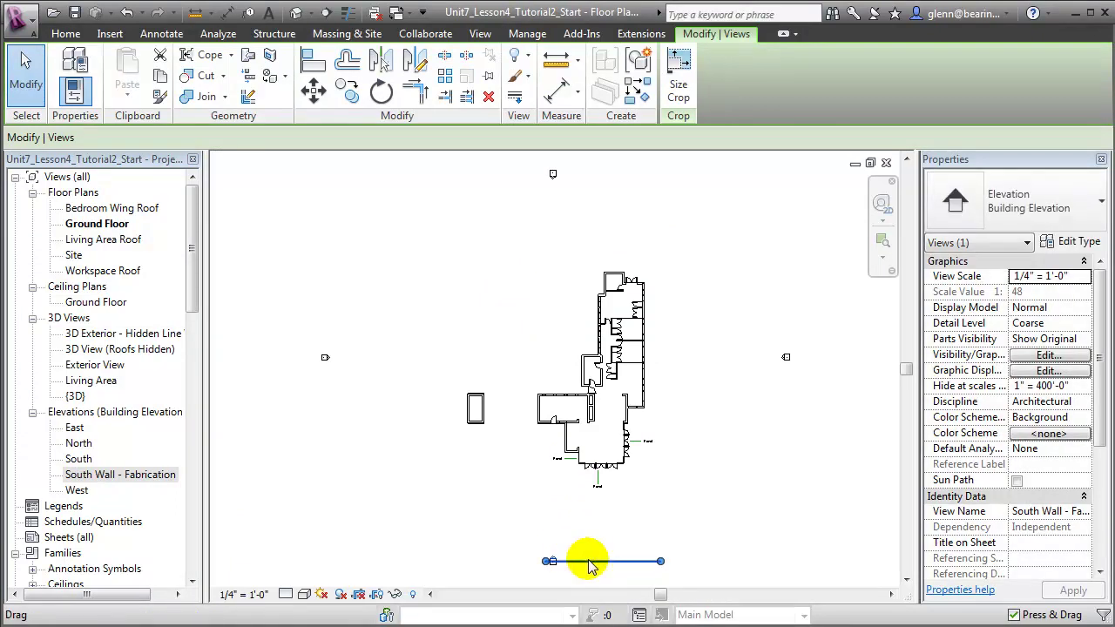
left_click_drag(1102, 396, 1088, 514)
left_click(1050, 450)
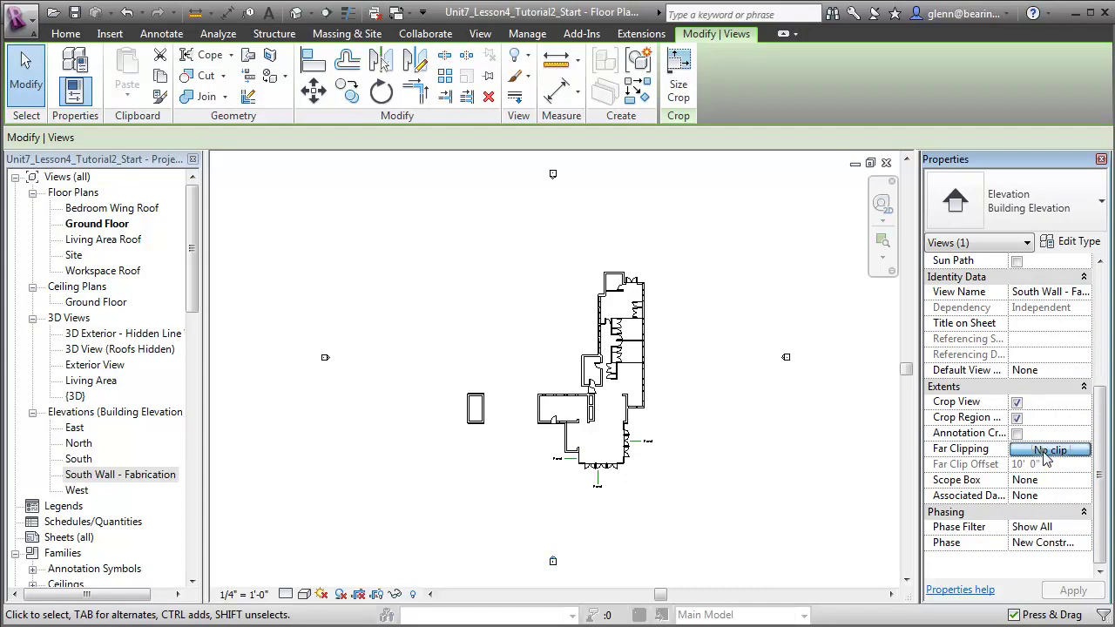
left_click(573, 307)
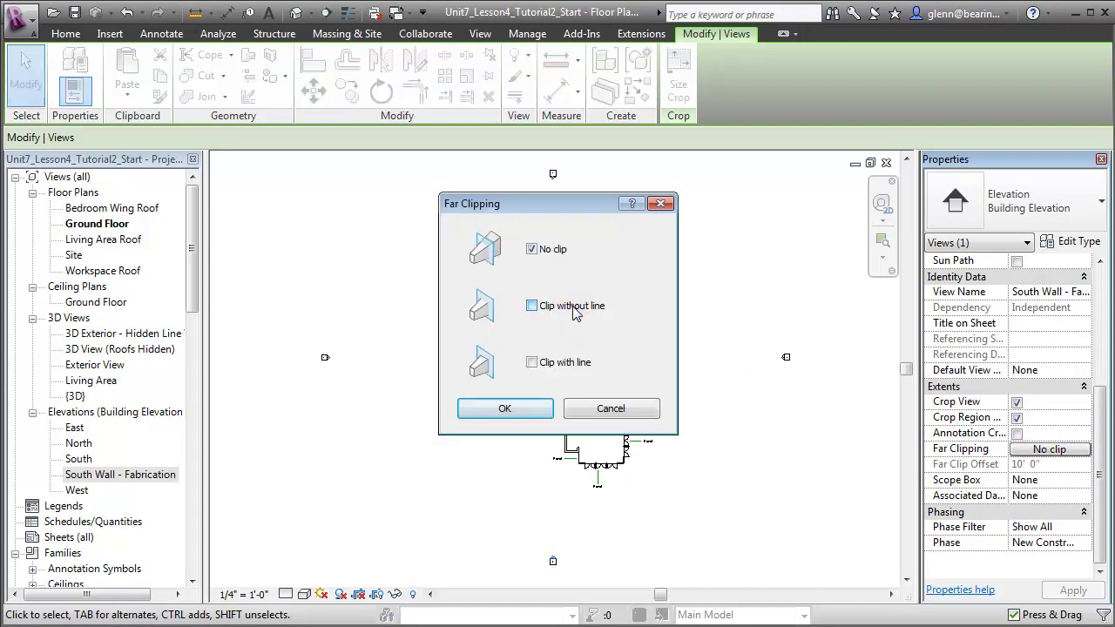
left_click(504, 409)
left_click_drag(601, 531, 603, 445)
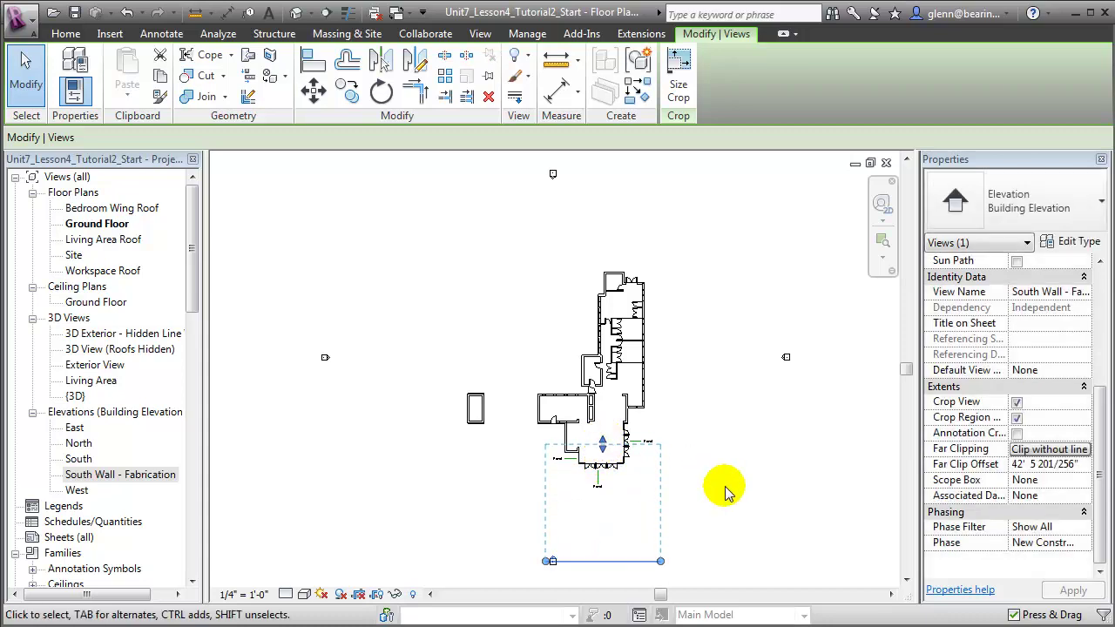
left_click(727, 492)
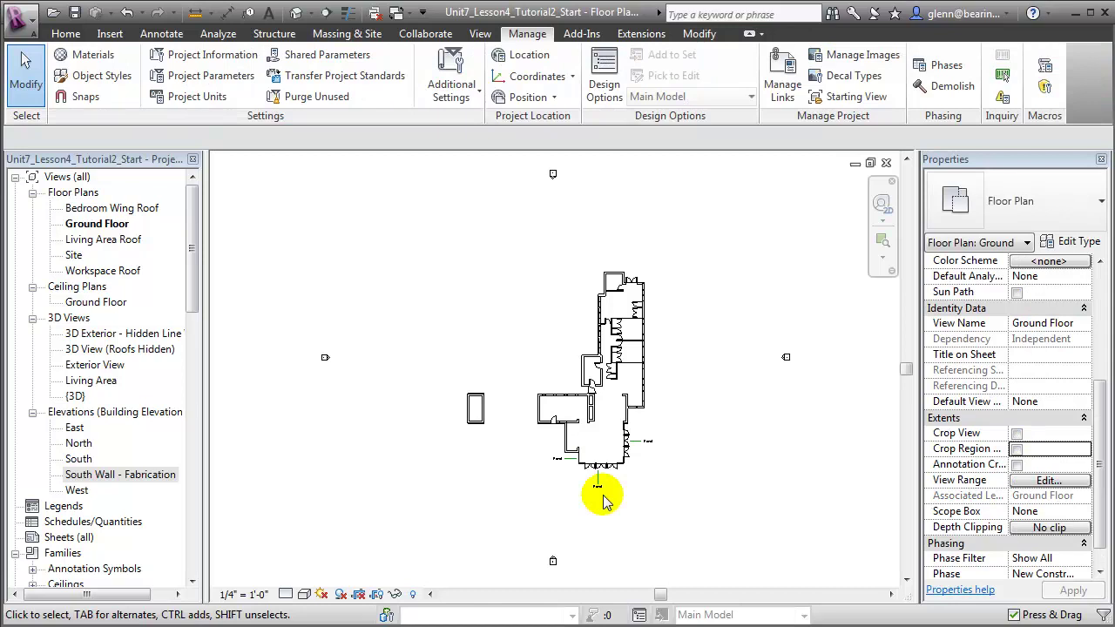
Open the South Wall - Fabrication elevation and look closely at the clipped house
double_click(154, 477)
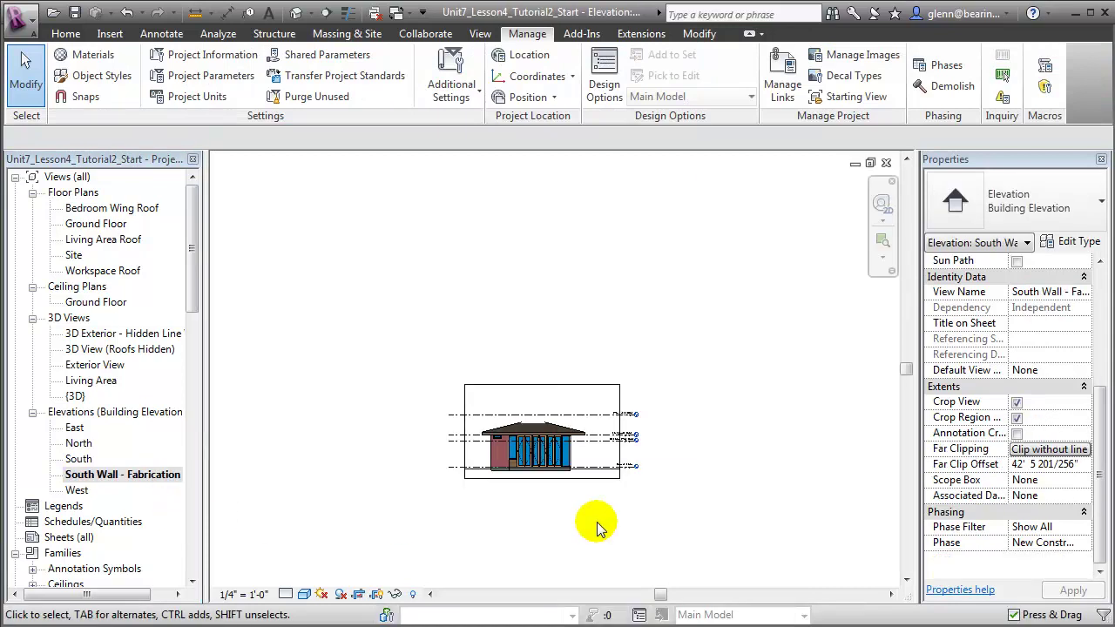
left_click(881, 244)
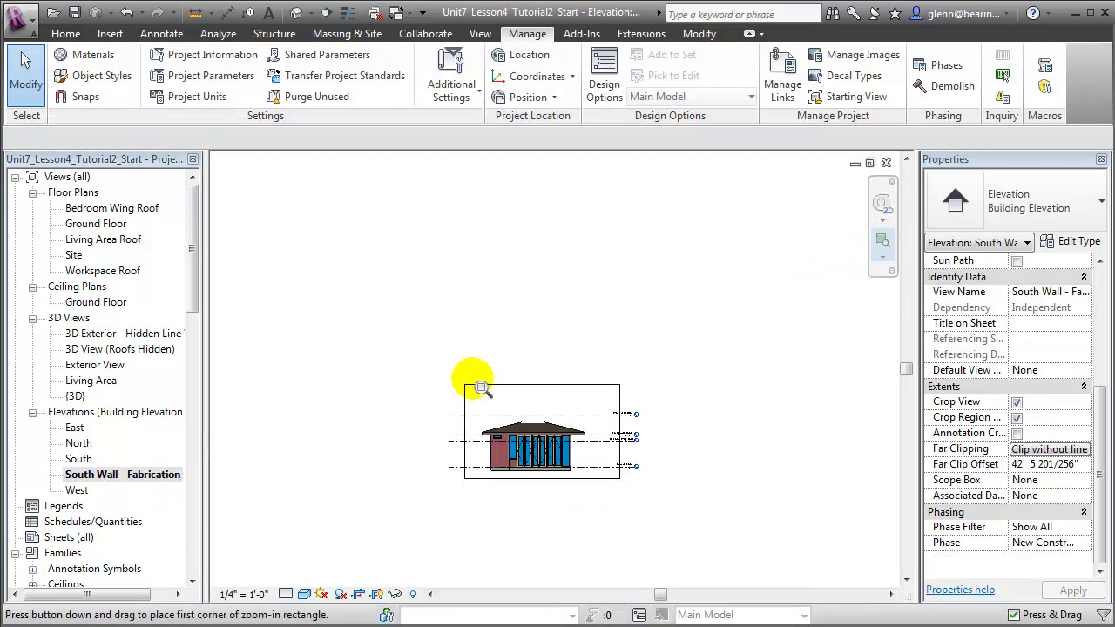
left_click_drag(453, 391, 606, 497)
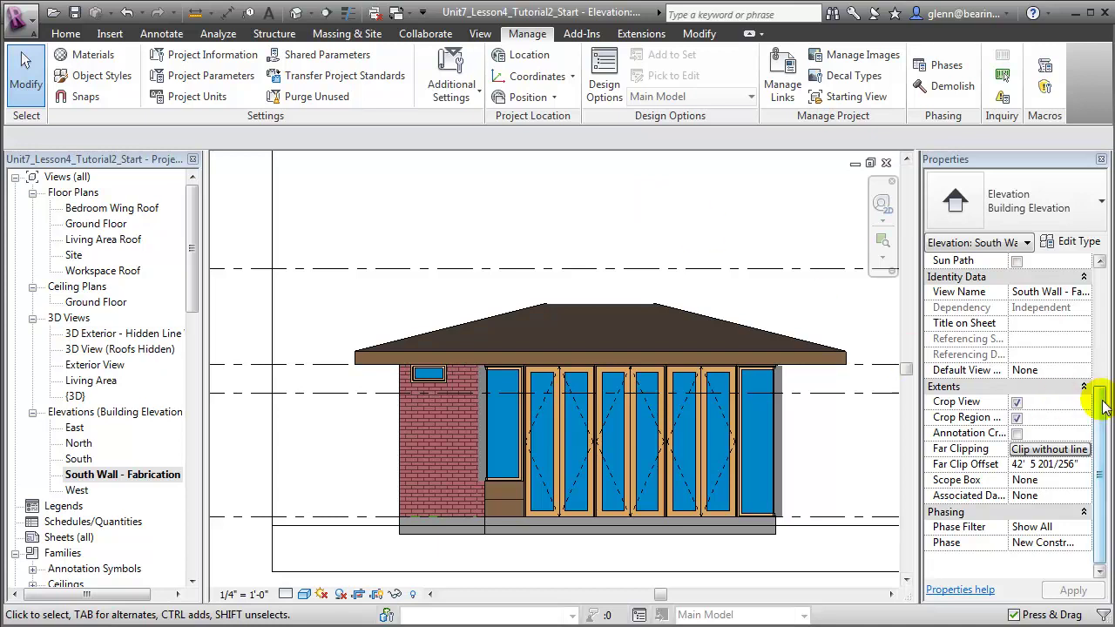
Turn off the Levels annotation category in the South Wall - Fabrication view's visibility overrides
scroll(1088, 392, "up", 5)
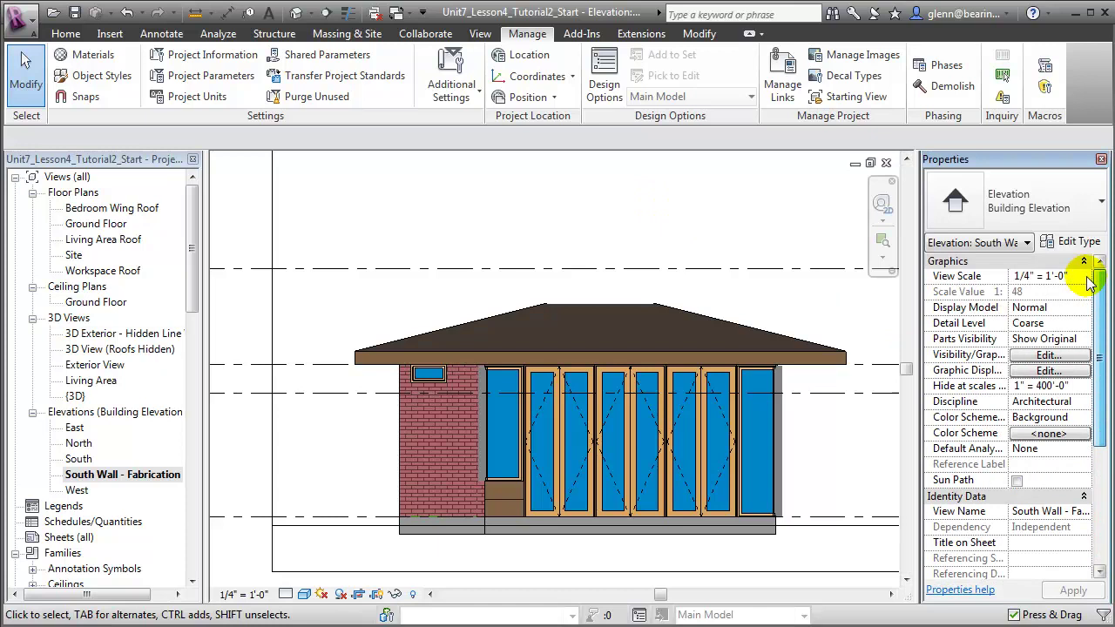
left_click(1047, 355)
left_click(287, 211)
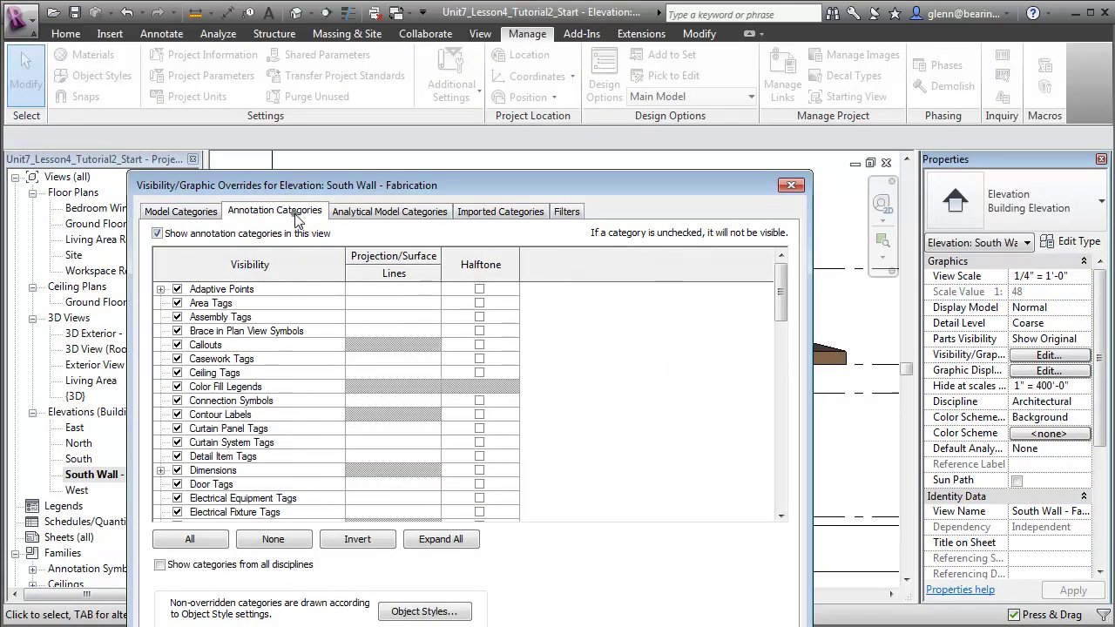
left_click_drag(780, 299, 783, 358)
left_click(177, 442)
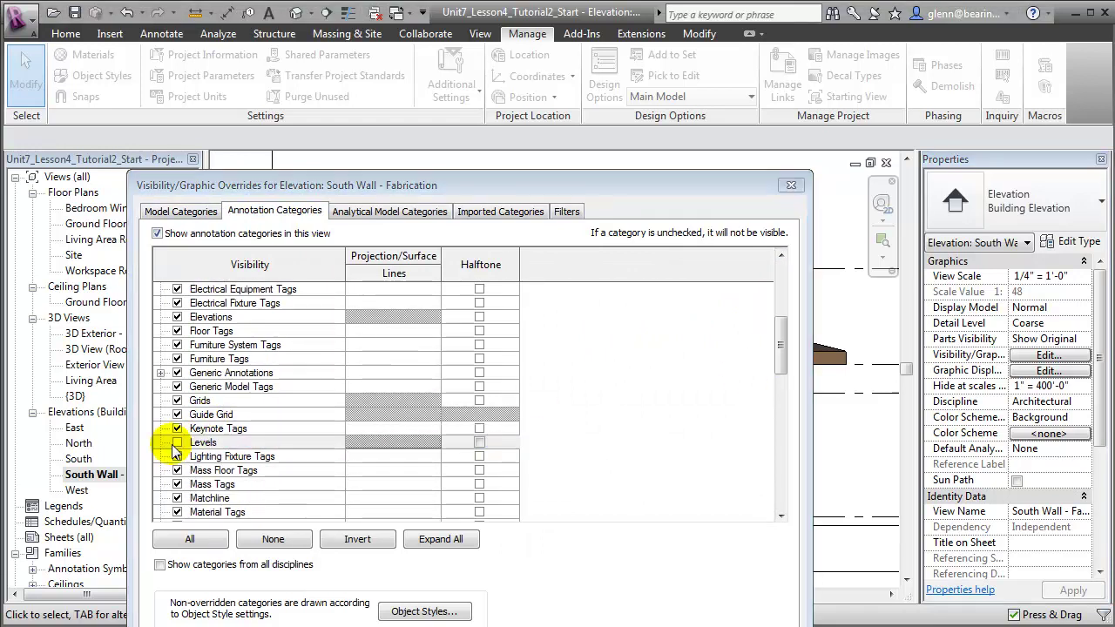
Turn off the Roofs model category, apply the overrides, and set the view's visual style to Hidden Line
left_click(180, 211)
left_click_drag(780, 324, 780, 501)
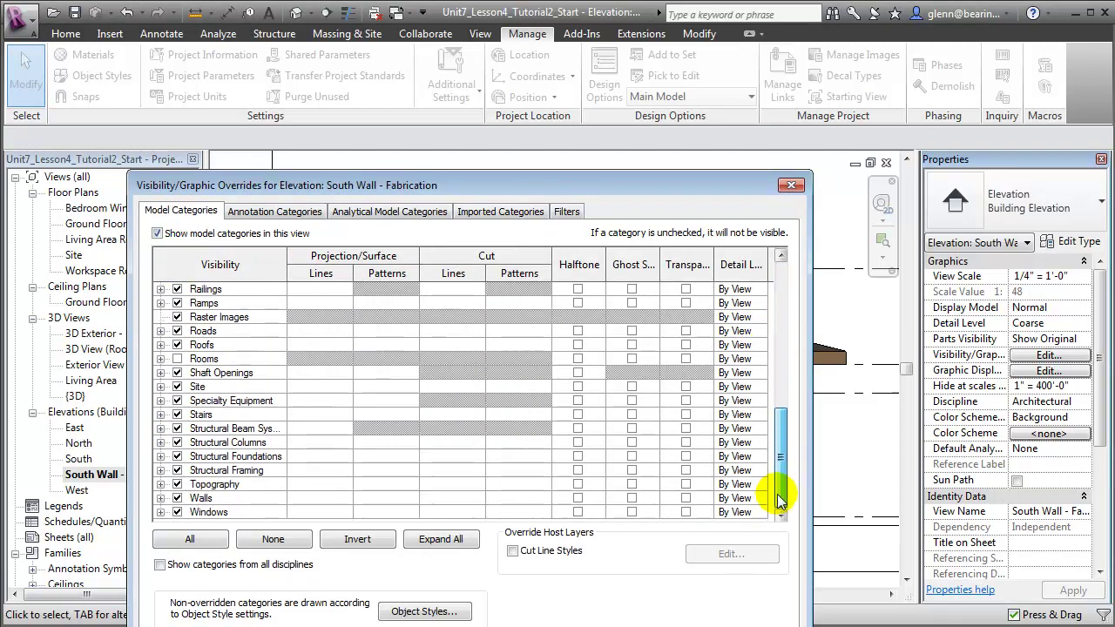
left_click(177, 346)
left_click(177, 345)
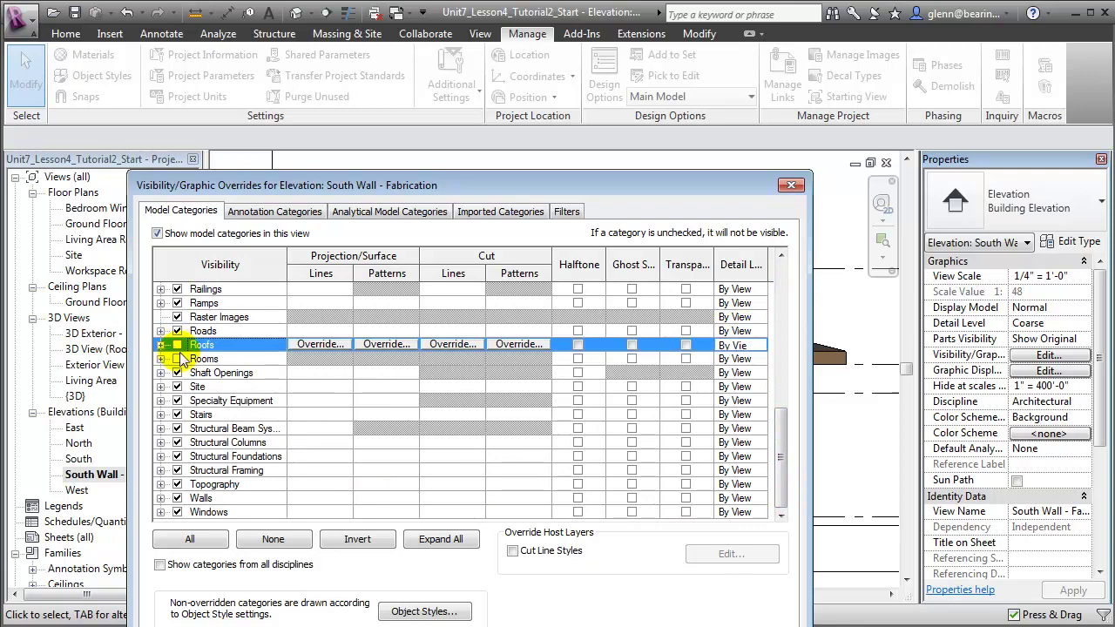
left_click(520, 620)
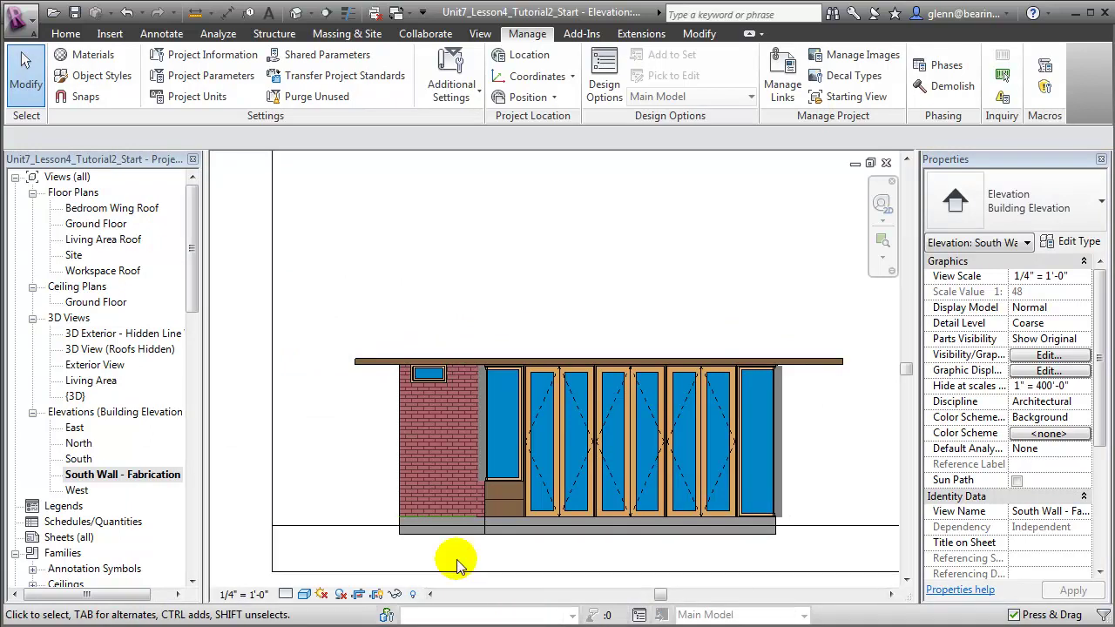
left_click(305, 594)
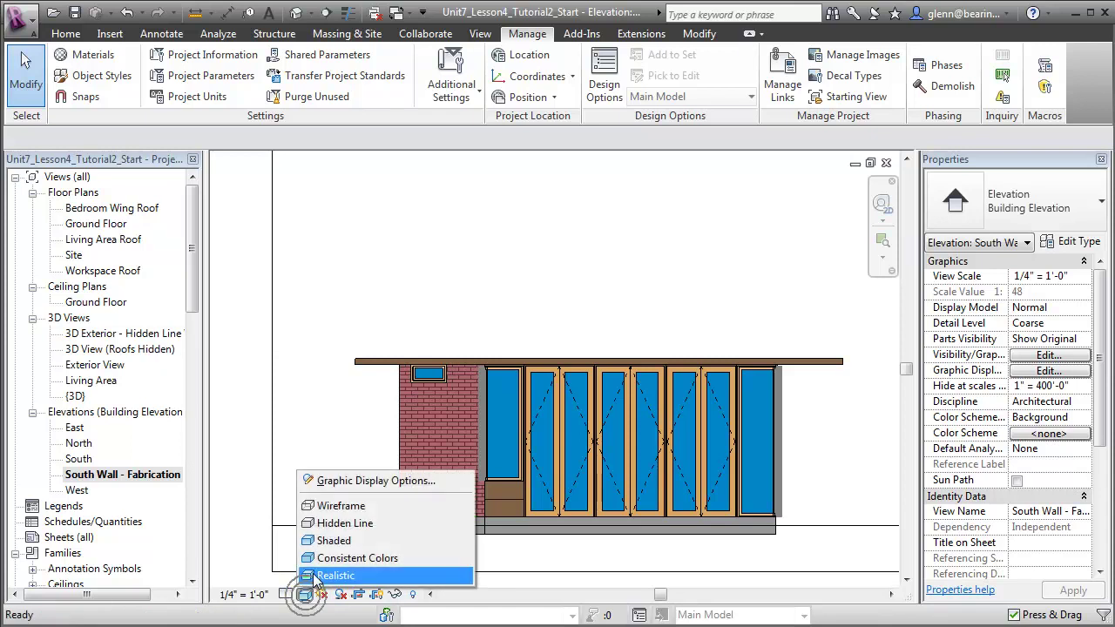
left_click(345, 522)
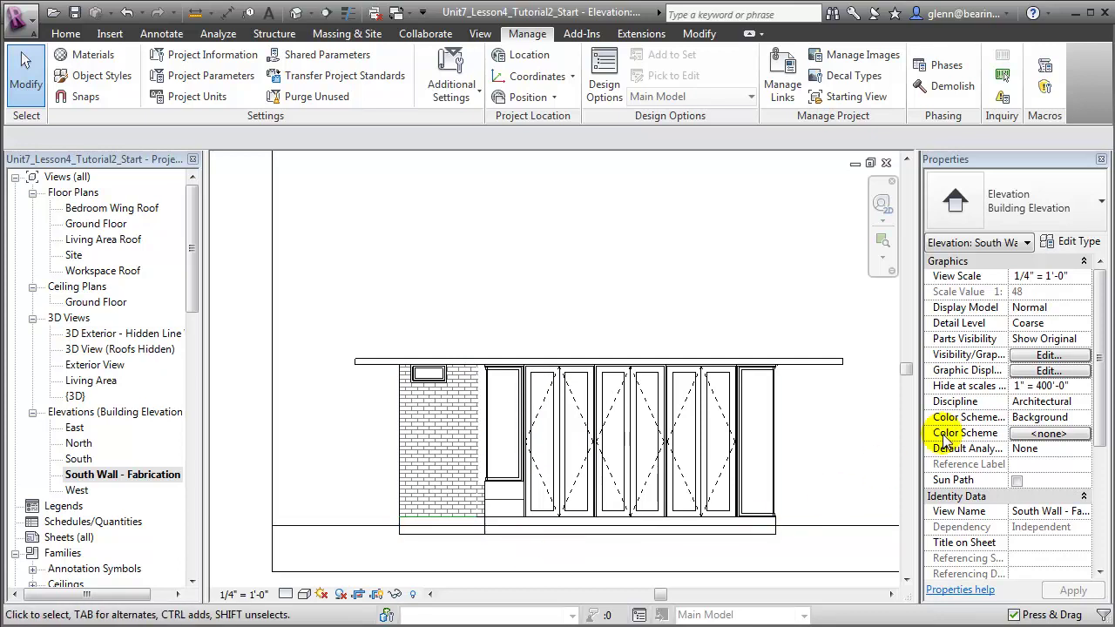
Turn off the Ceilings, Floors and Topography model categories in the elevation's visibility overrides
left_click(1054, 358)
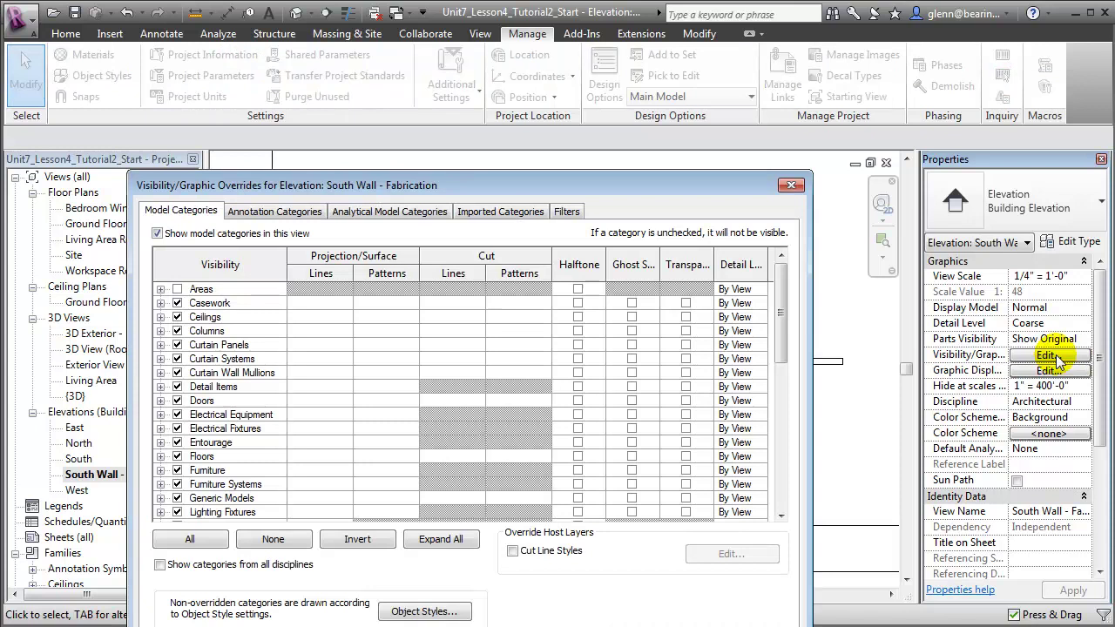
left_click(177, 317)
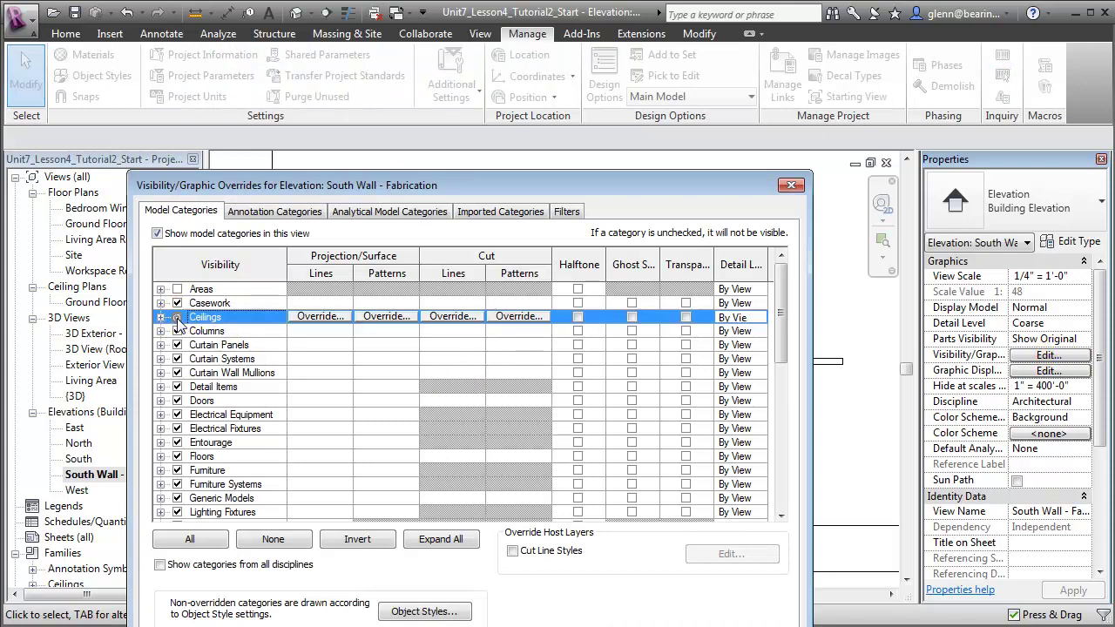
left_click(177, 456)
left_click_drag(782, 351, 787, 486)
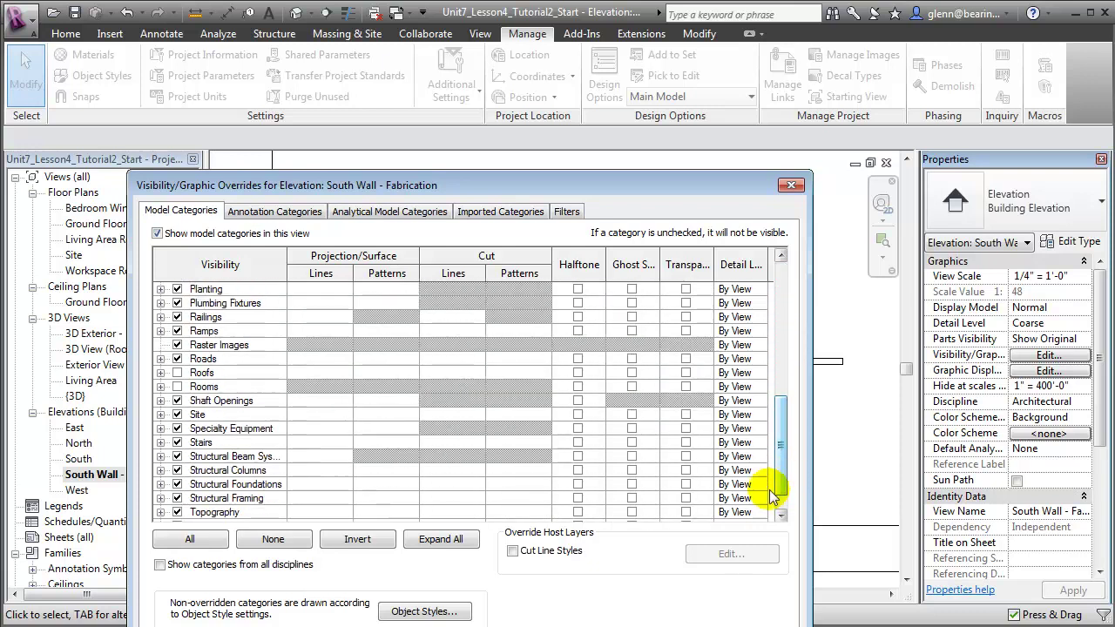
left_click(176, 513)
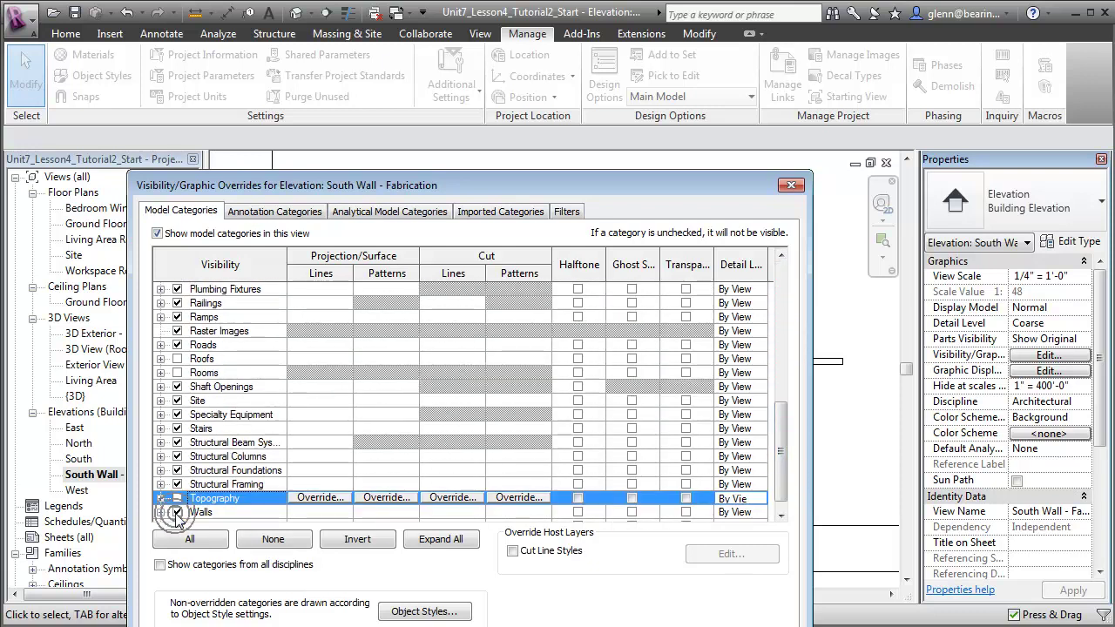
Turn off the Elevation Swing subcategory under both Windows and Doors and apply the overrides
scroll(784, 464, "down", 1)
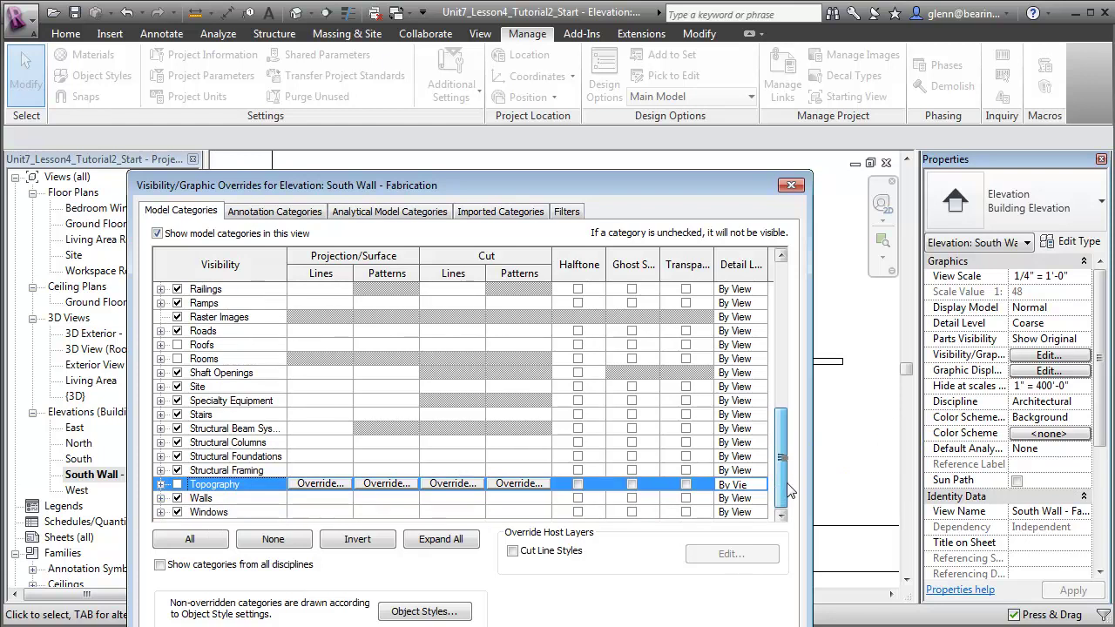
left_click(160, 512)
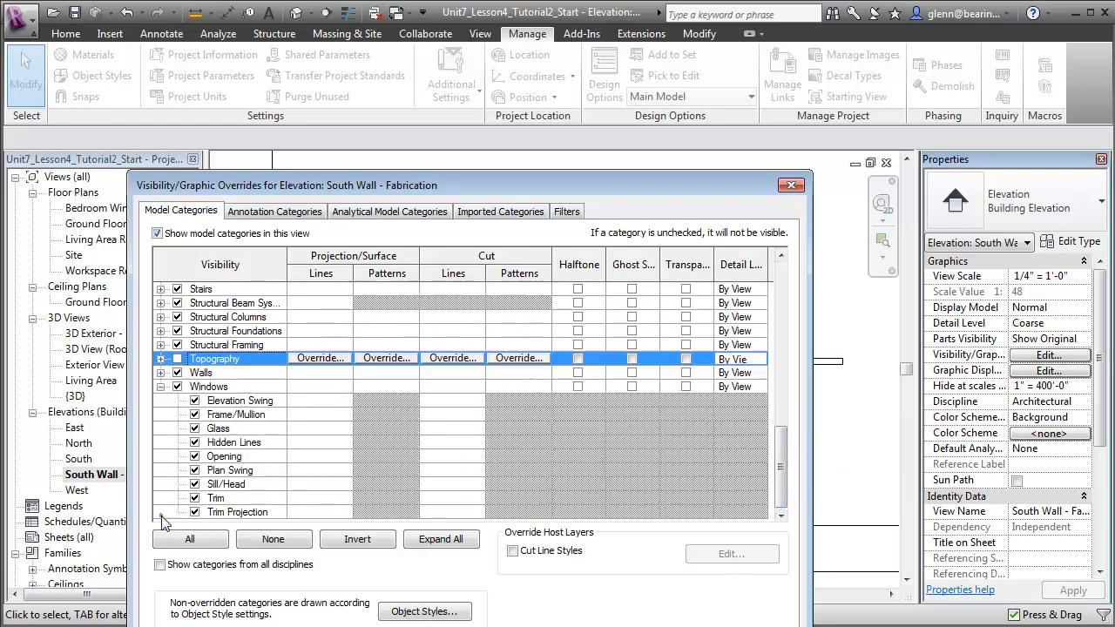
left_click(195, 402)
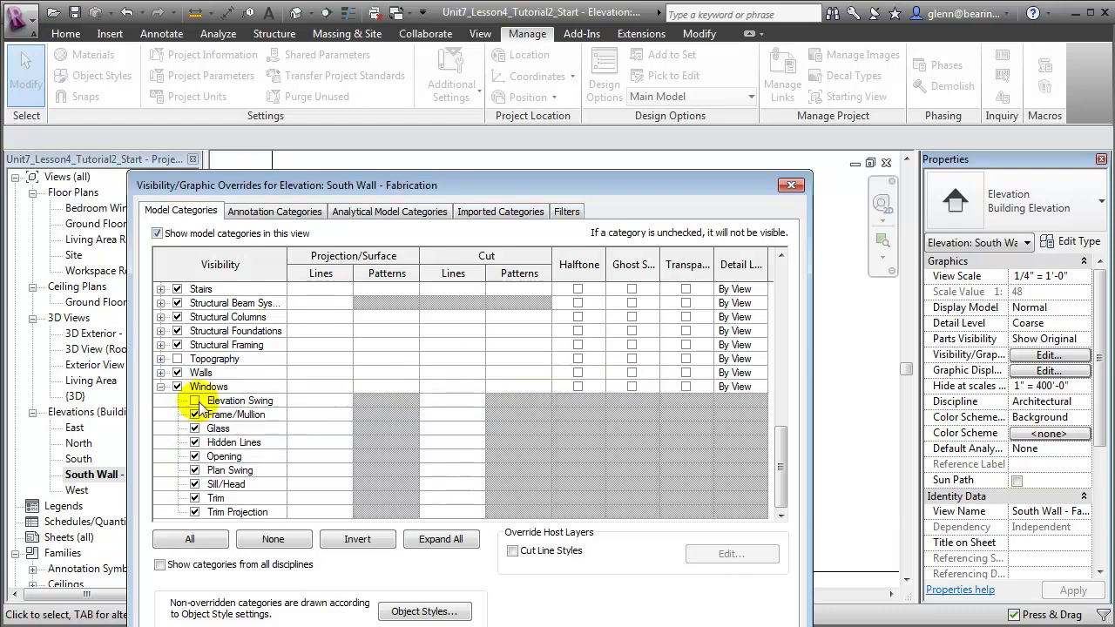
left_click_drag(780, 461, 780, 277)
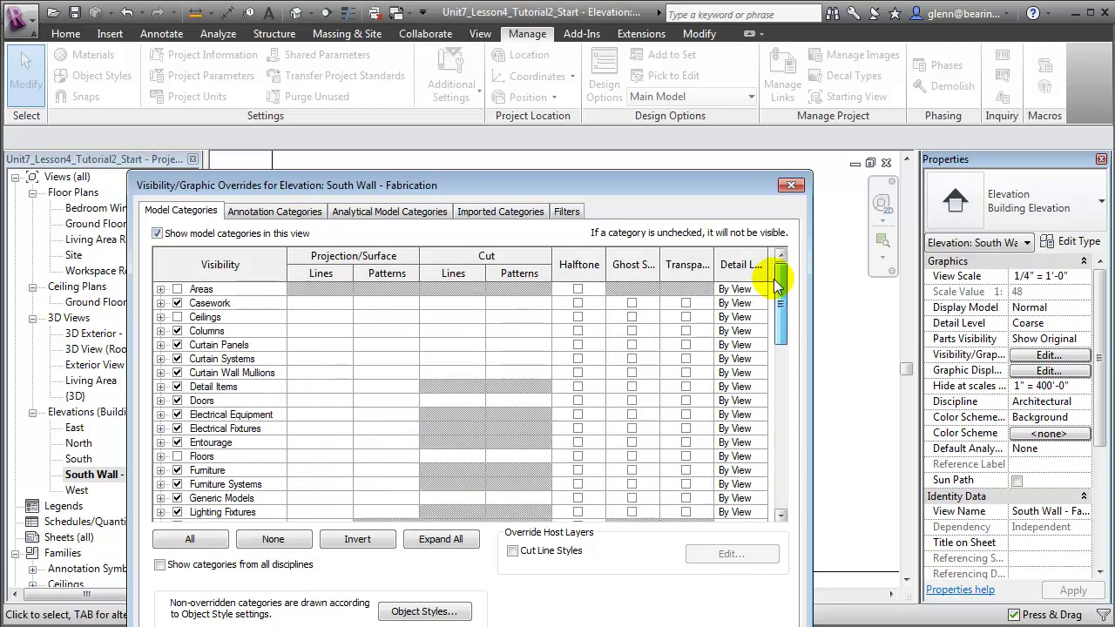
left_click(160, 401)
left_click(196, 414)
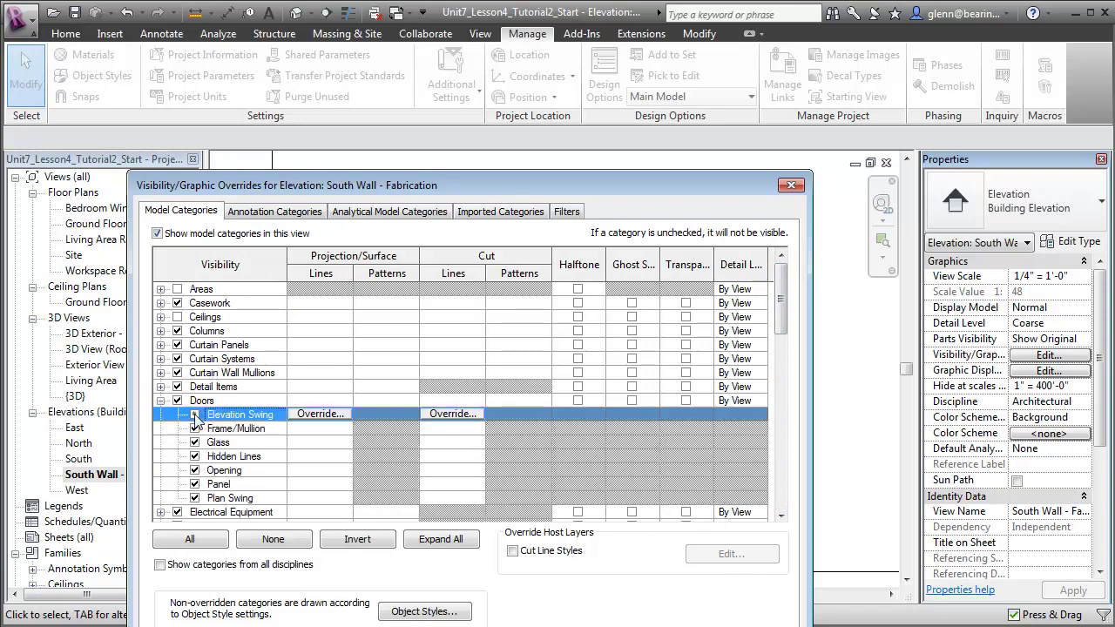
key("Return")
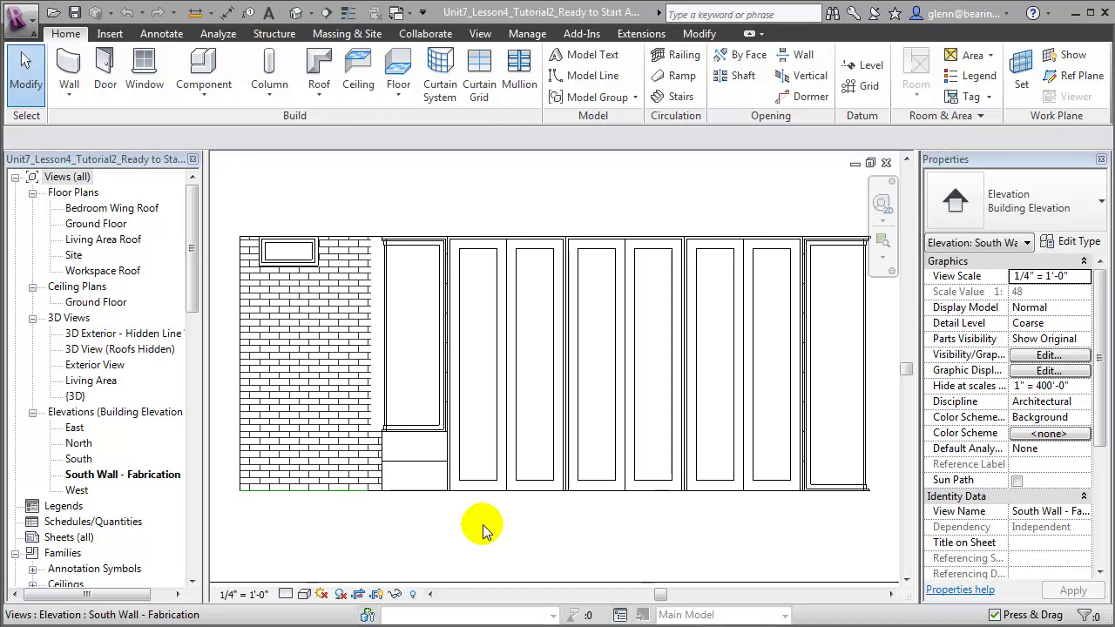
Override the Walls category's projection surface pattern color to blue in the South Wall - Fabrication view
left_click(1084, 359)
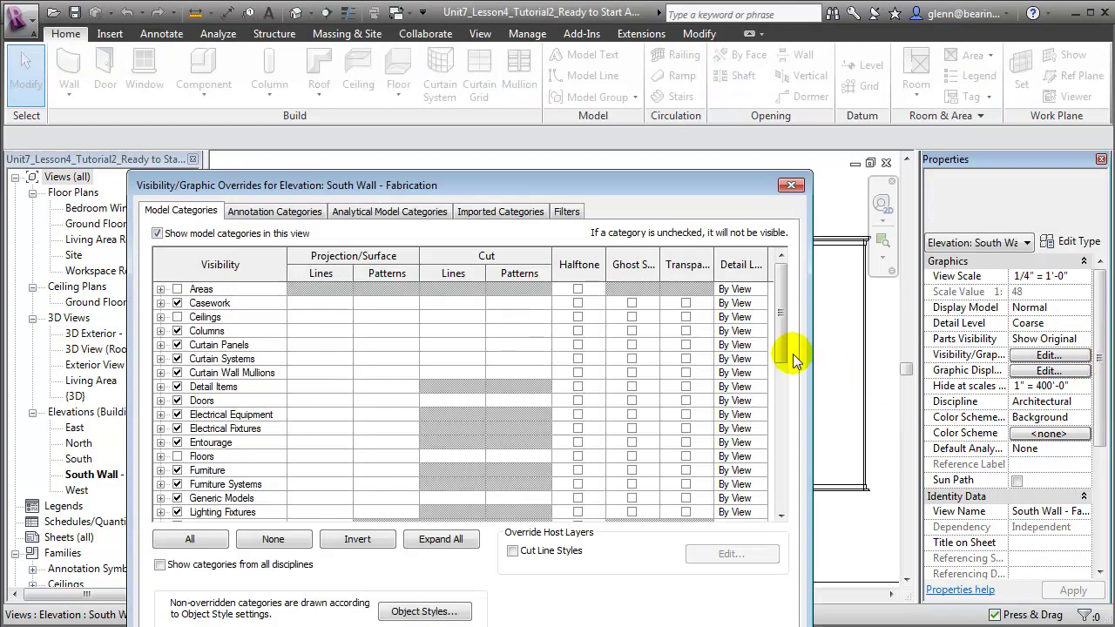
left_click_drag(781, 323, 782, 482)
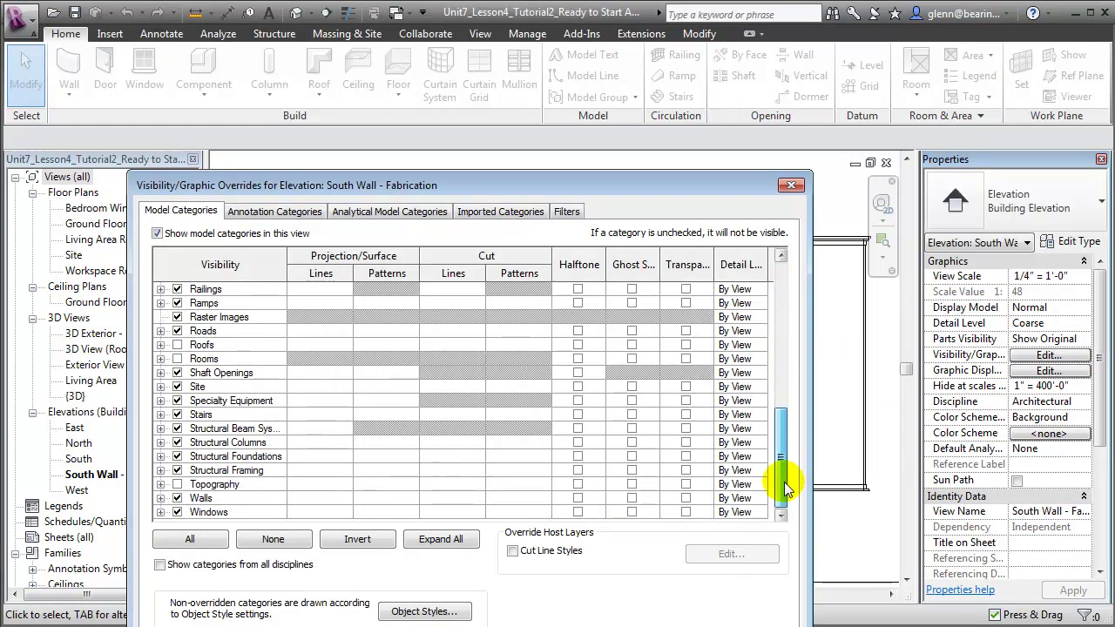
left_click(371, 497)
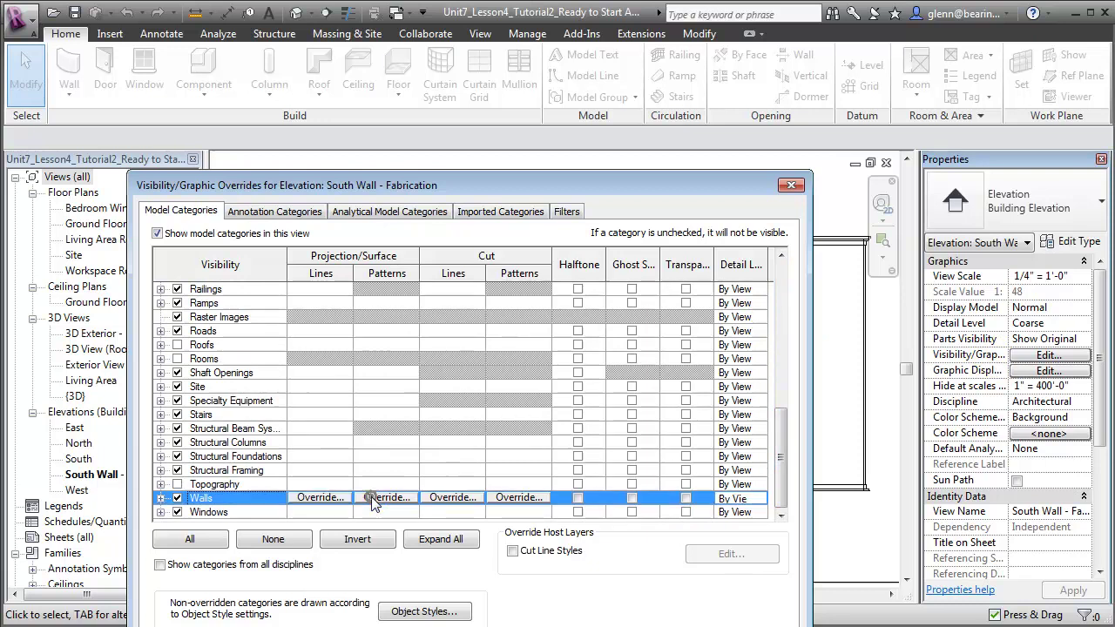
left_click(371, 497)
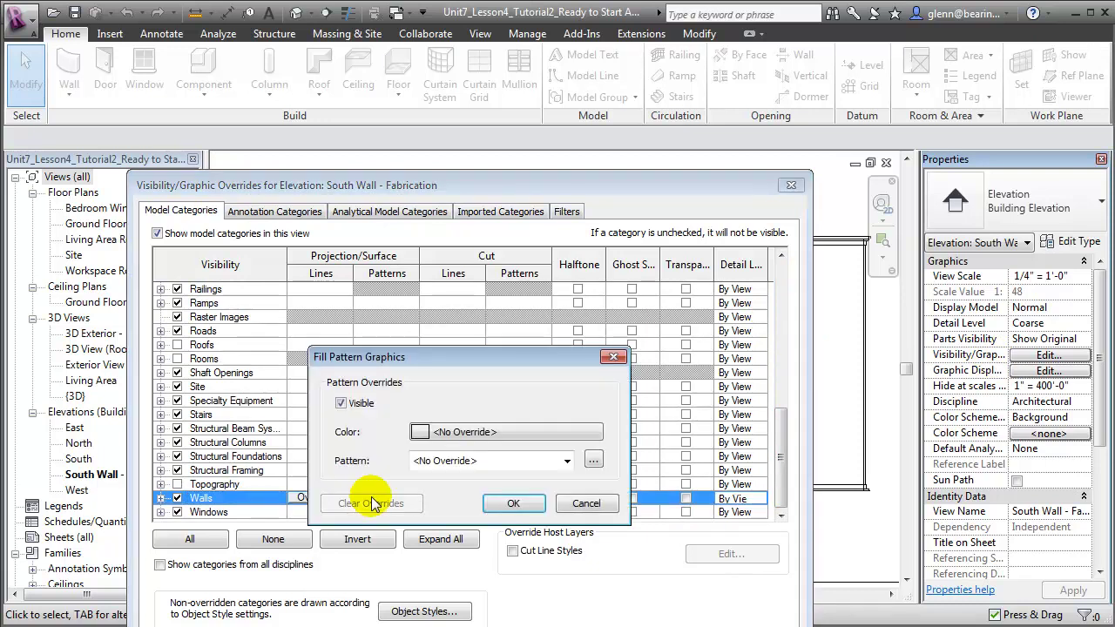
left_click(436, 432)
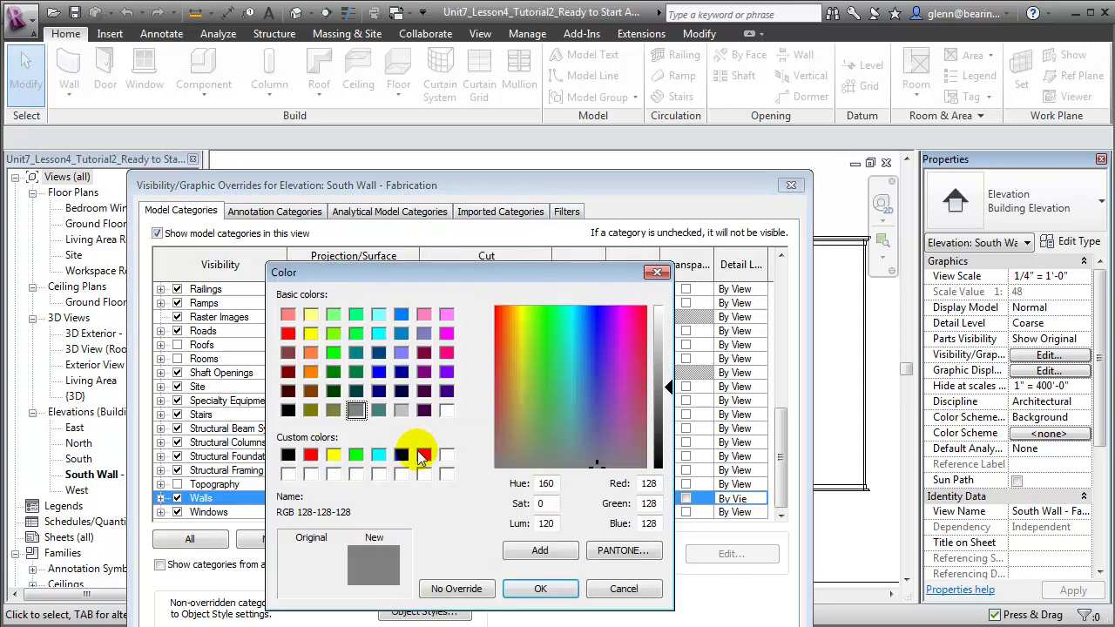
left_click(400, 454)
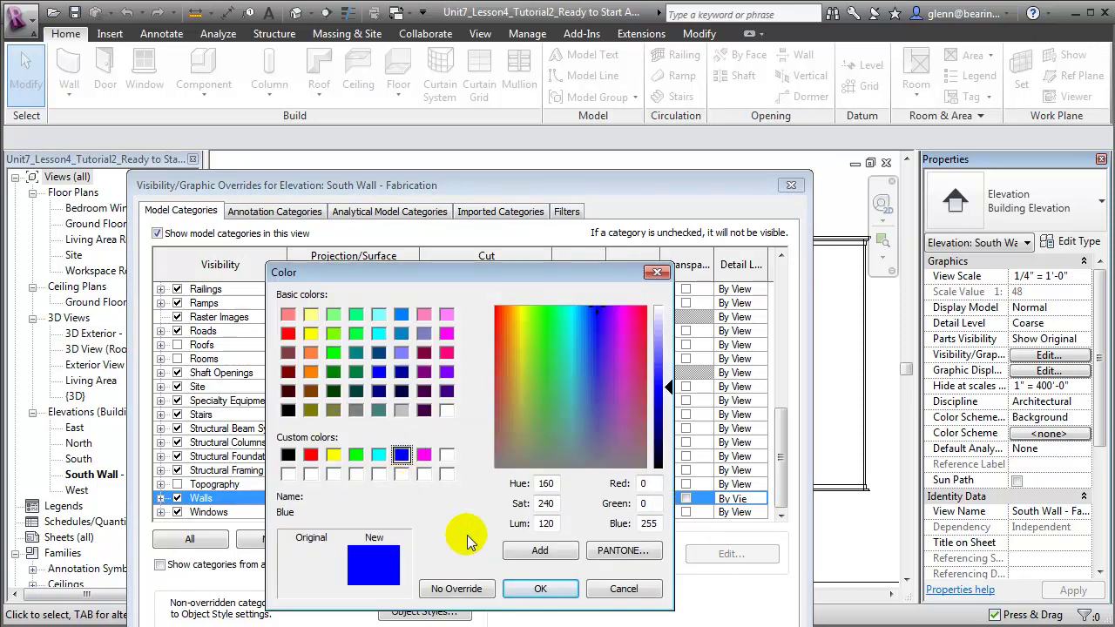
left_click(537, 590)
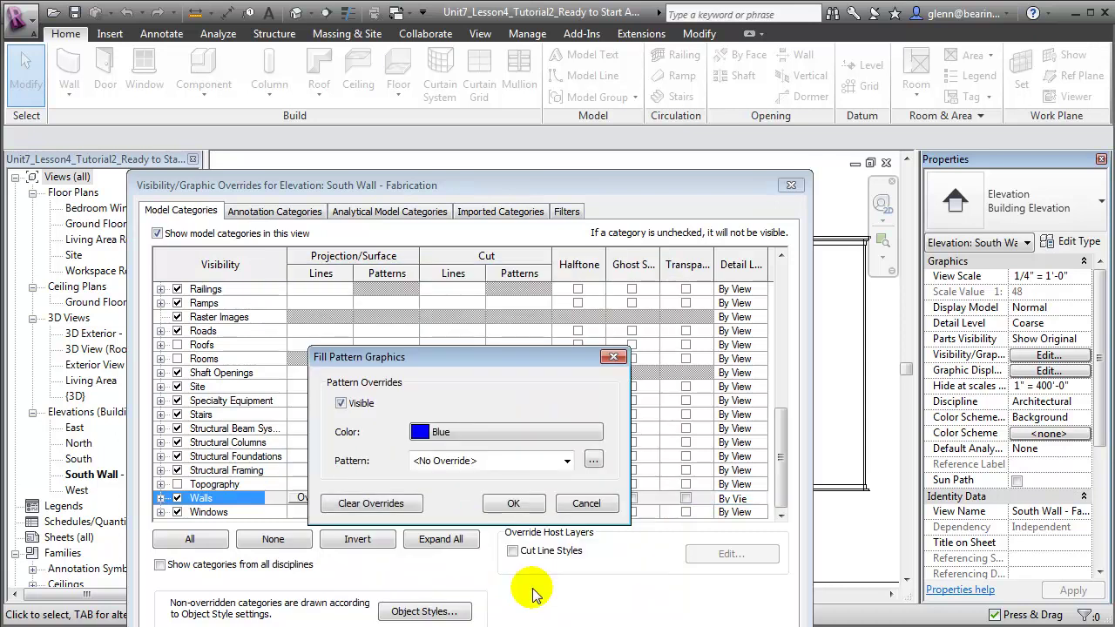
left_click(514, 503)
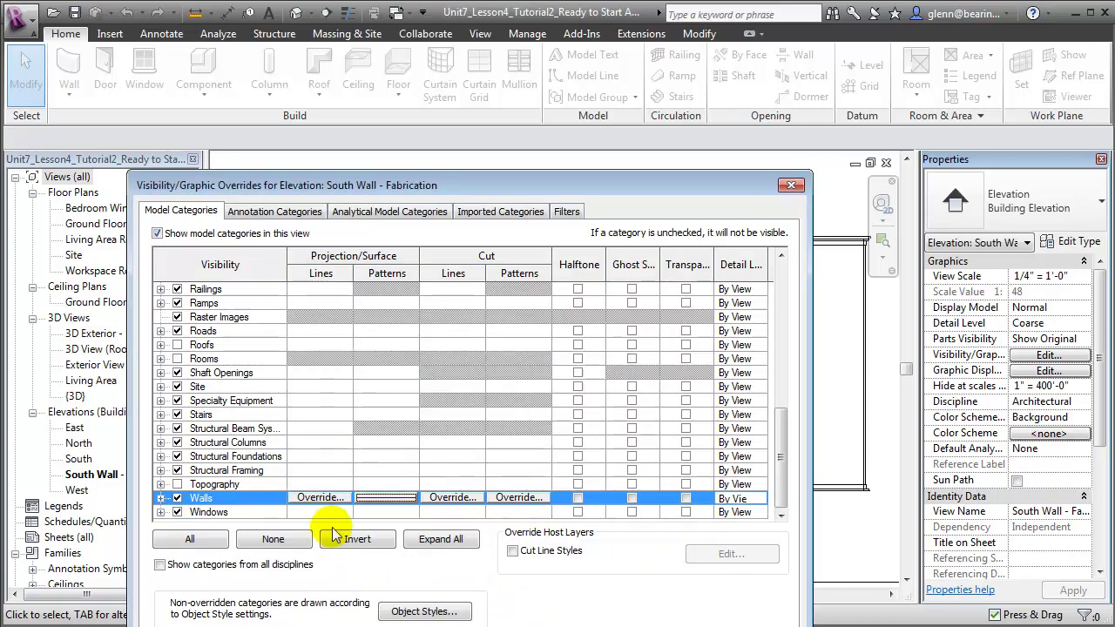
Override the projection line color of the Windows category's Frame/Mullion subcategory to blue
left_click(161, 512)
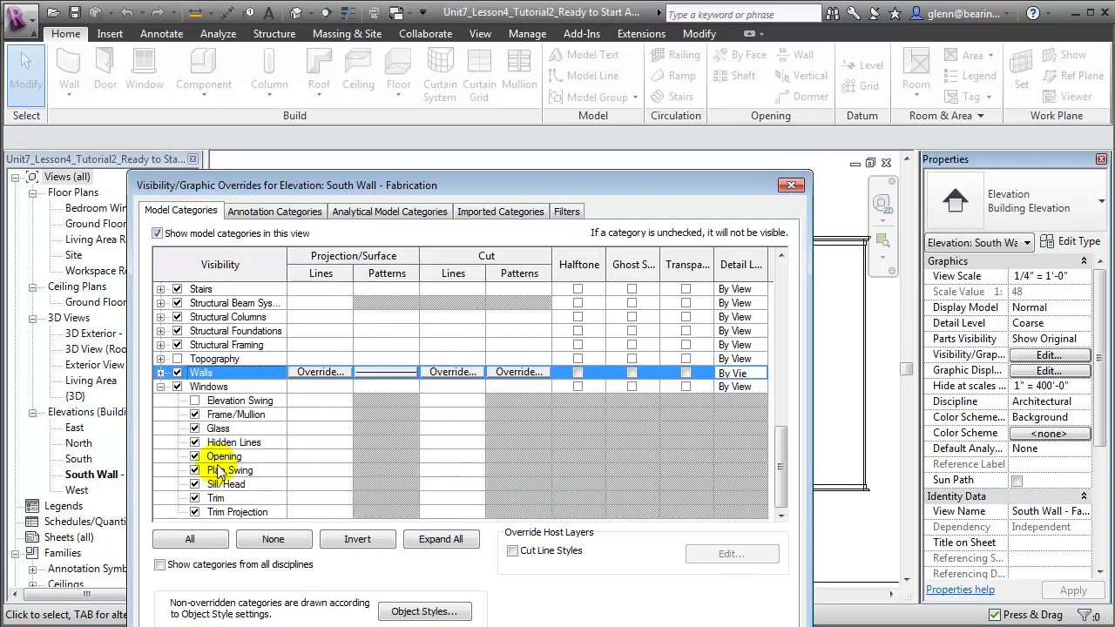
left_click(316, 414)
left_click(318, 415)
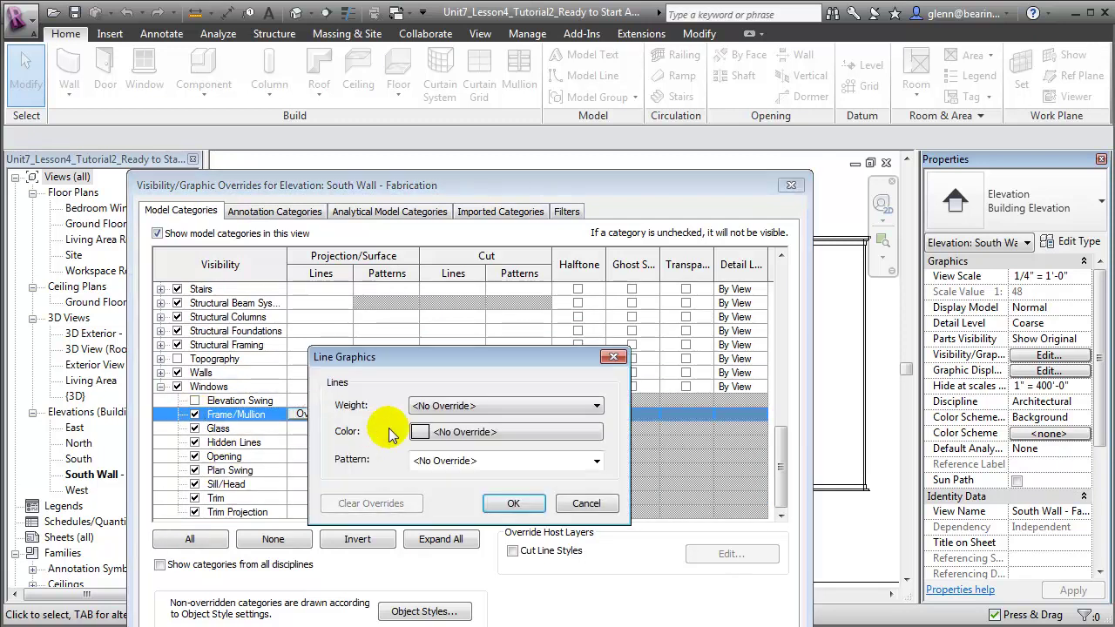
left_click(418, 432)
left_click(400, 454)
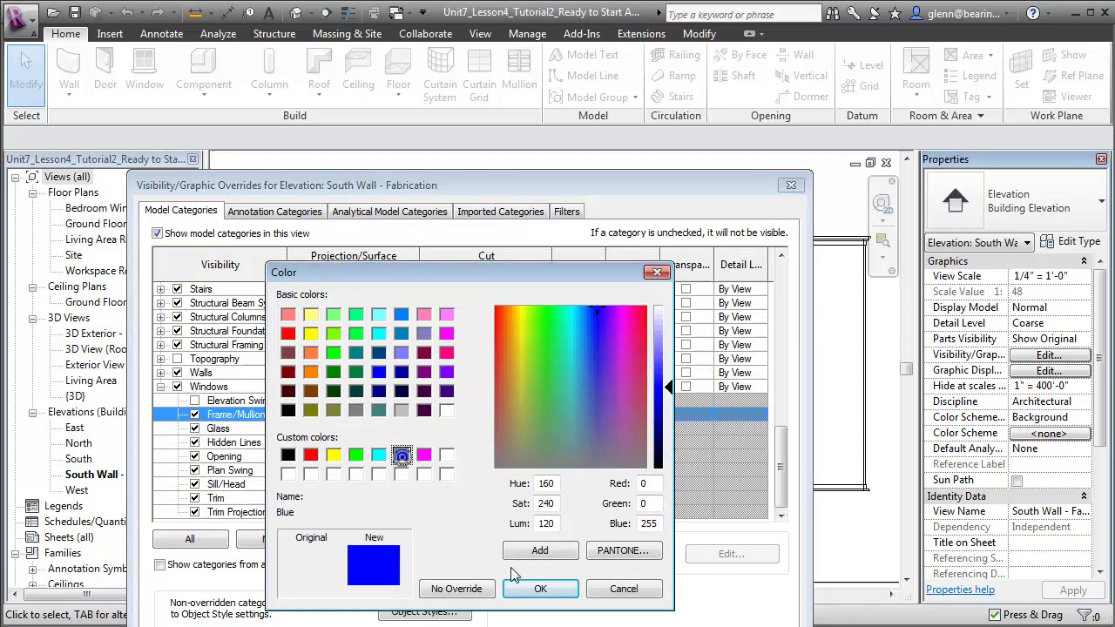
left_click(527, 589)
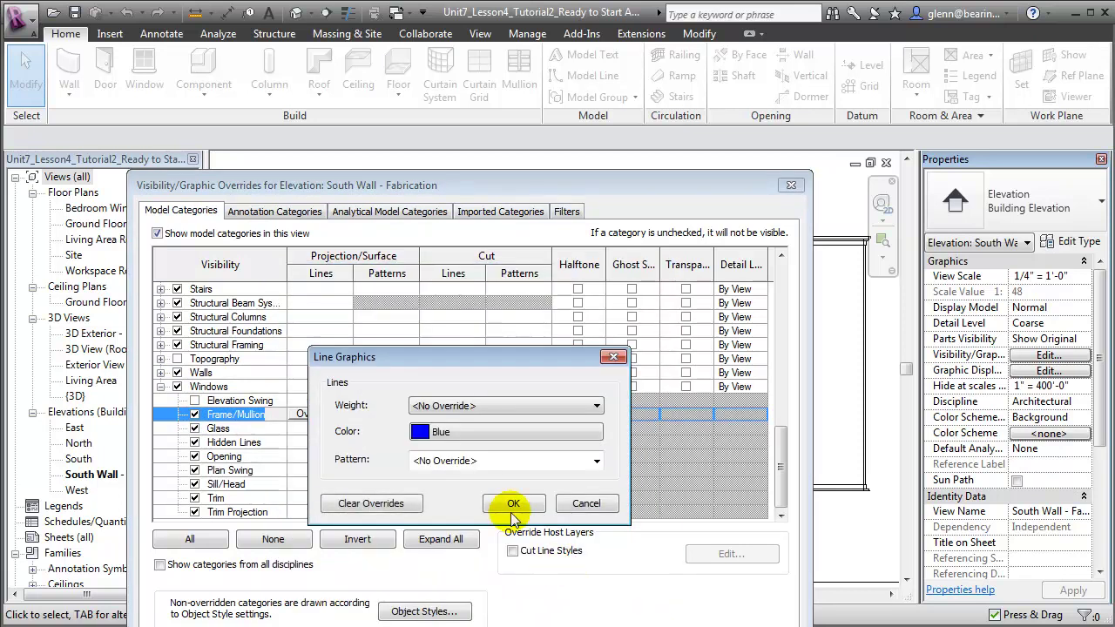
left_click(511, 570)
Override the projection line color of the Doors category's Frame/Mullion subcategory to blue and apply the visibility overrides
left_click_drag(783, 466, 764, 261)
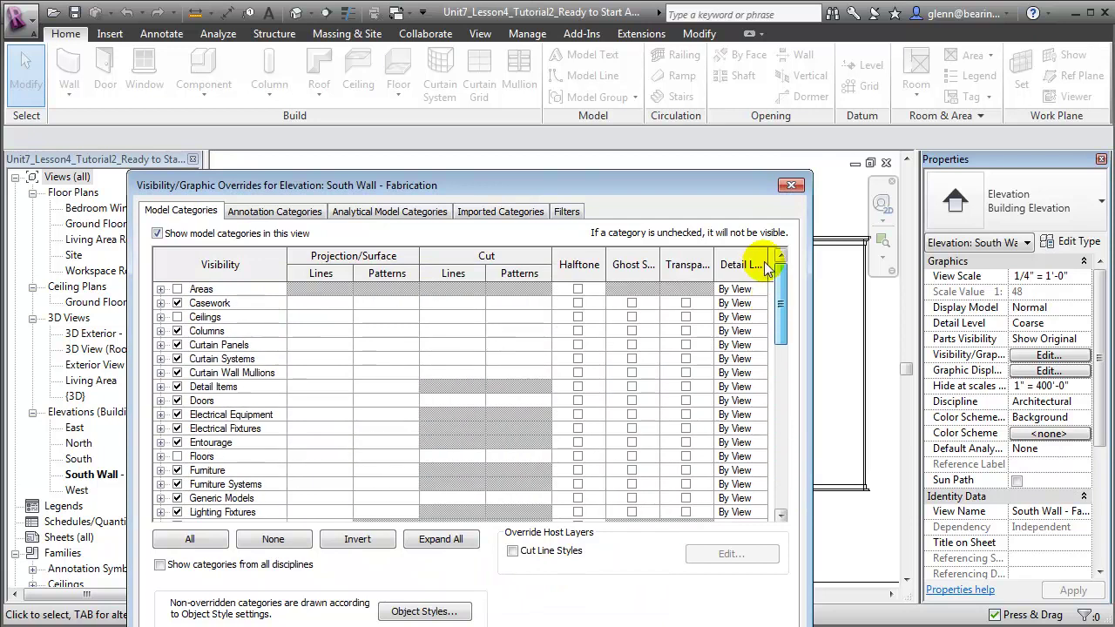
left_click(161, 401)
left_click(314, 428)
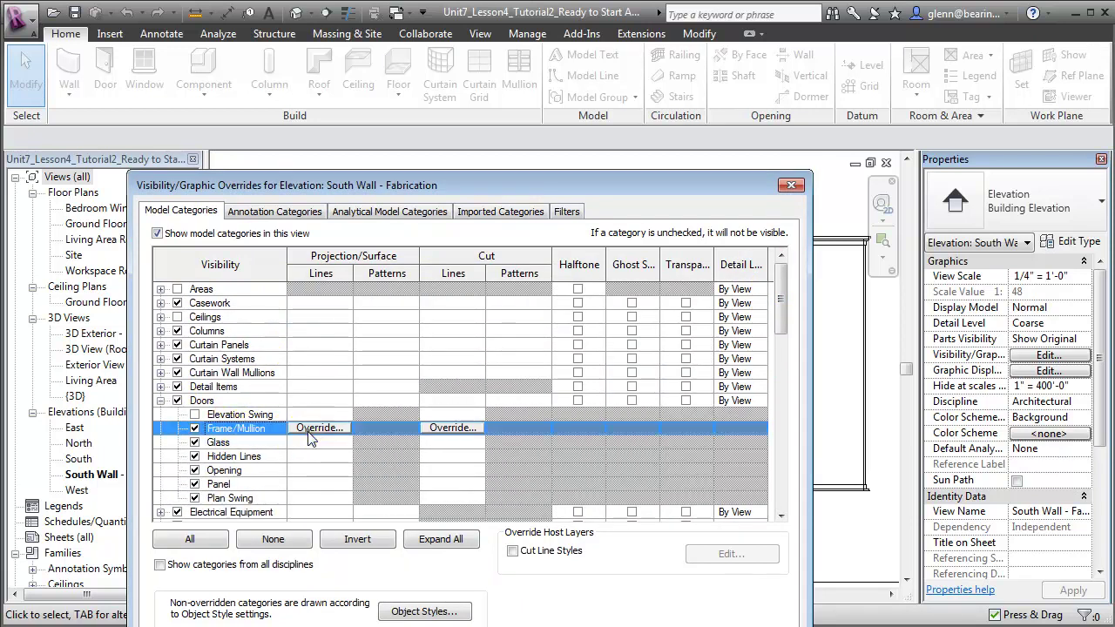
left_click(319, 431)
left_click(442, 429)
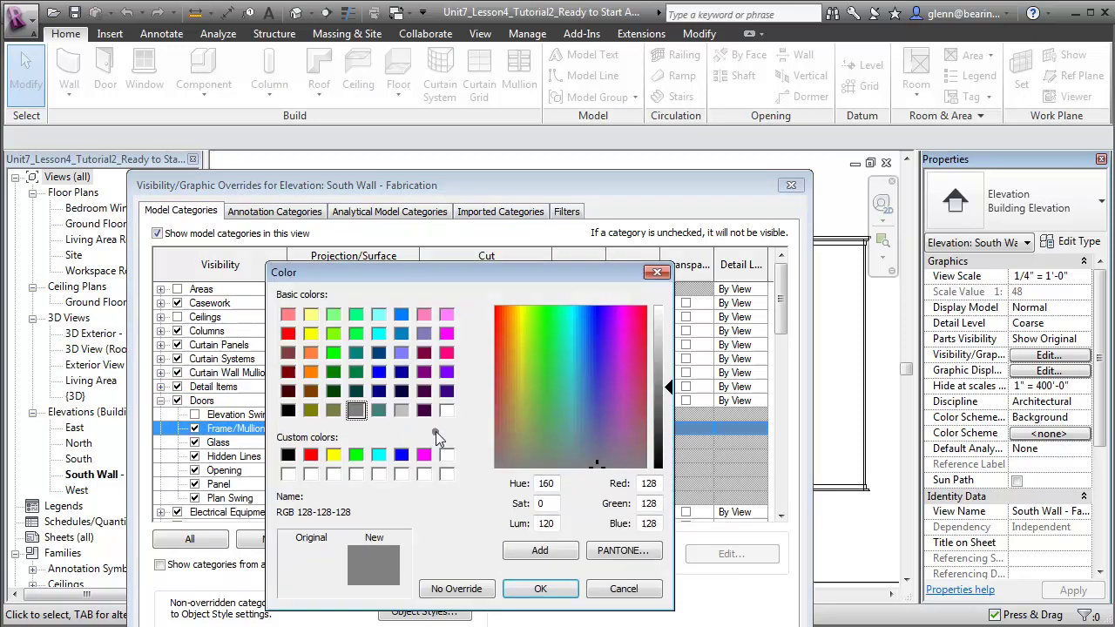
left_click(401, 455)
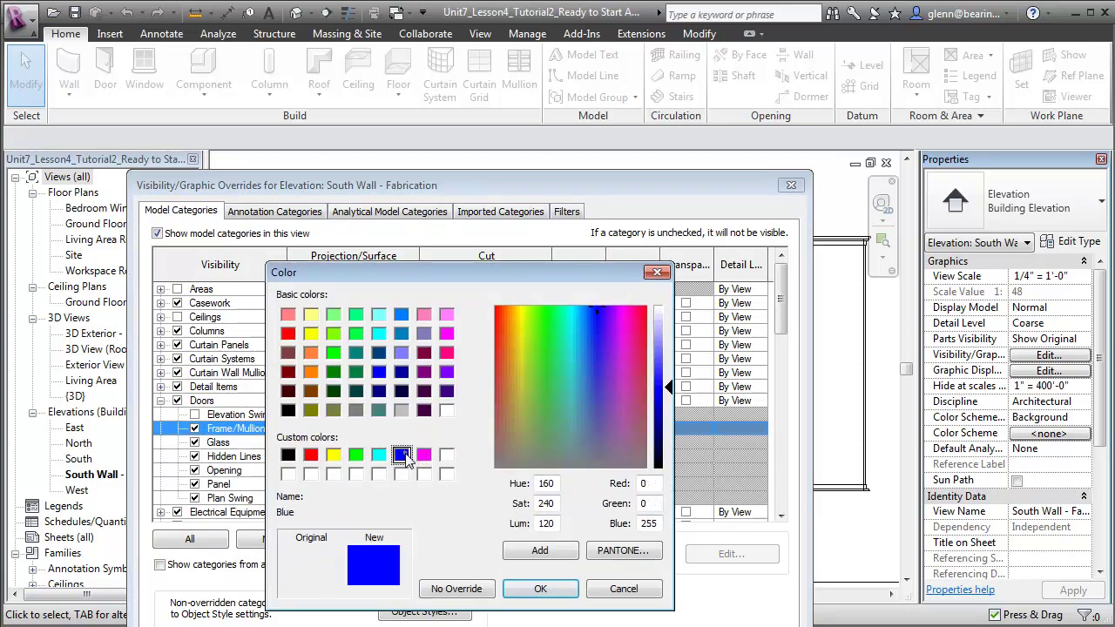
left_click(533, 589)
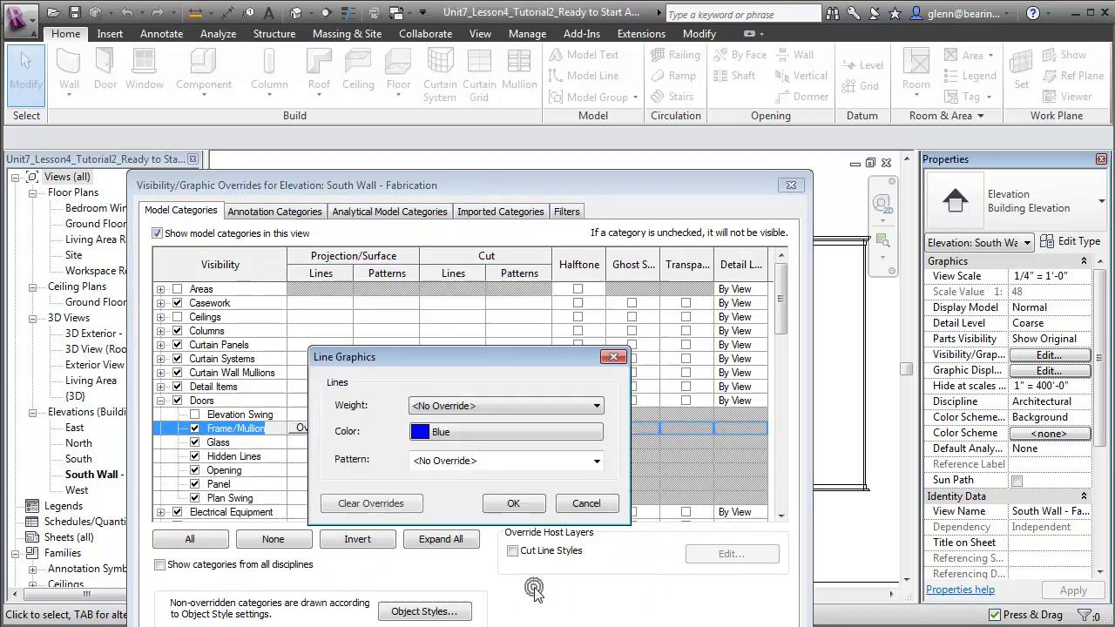
left_click(515, 502)
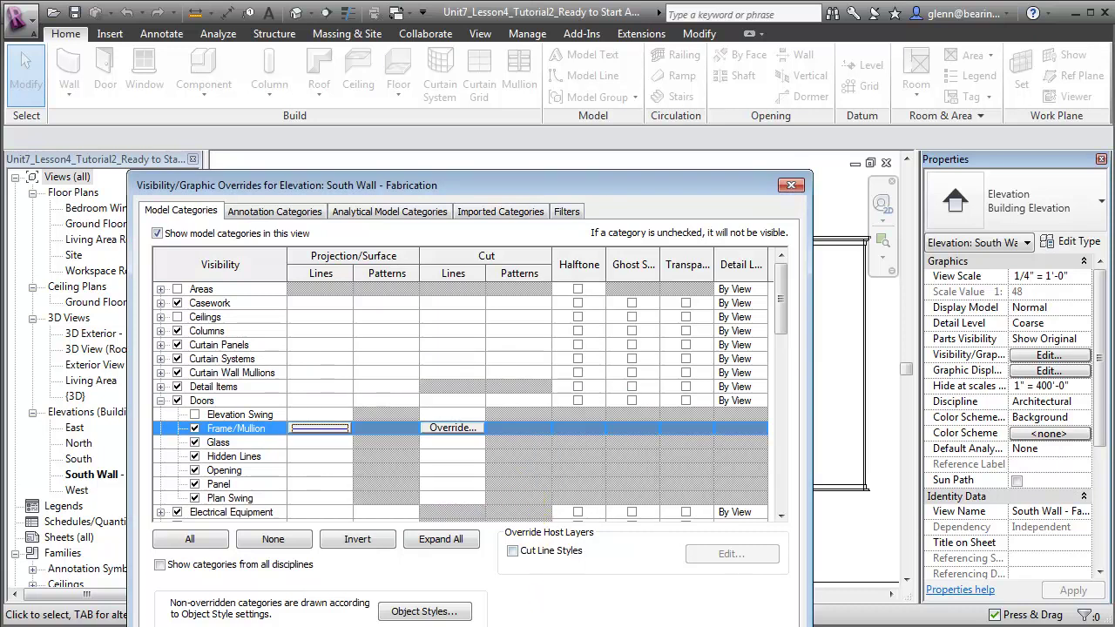
key("Return")
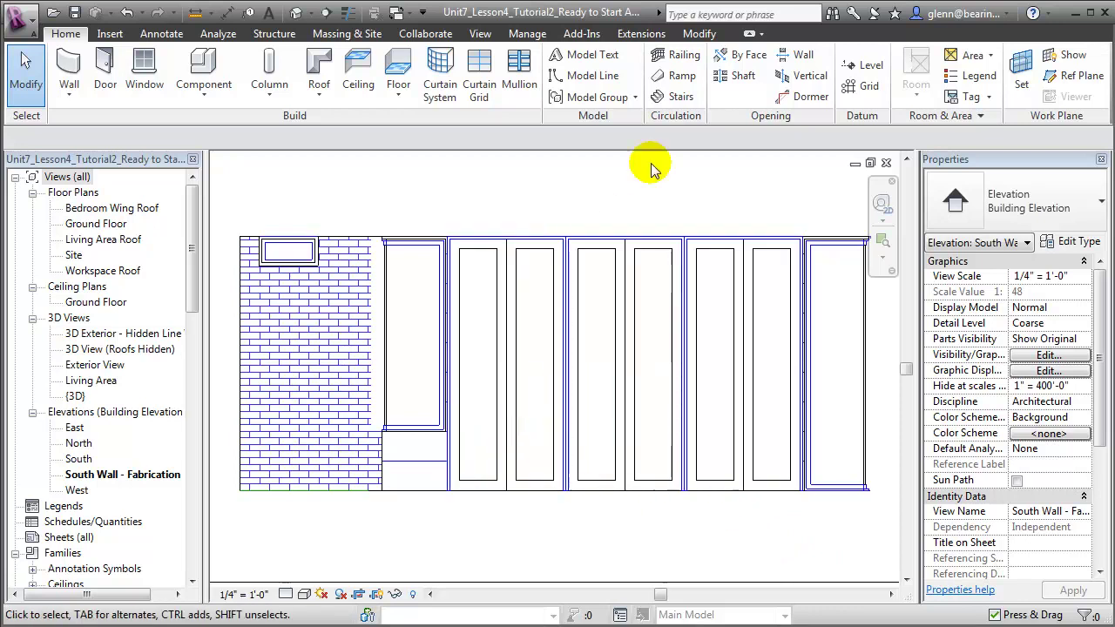
Use the Linework tool to set the vertical meeting lines between the three pairs of door panels to the Laser-Scoring style
left_click(699, 36)
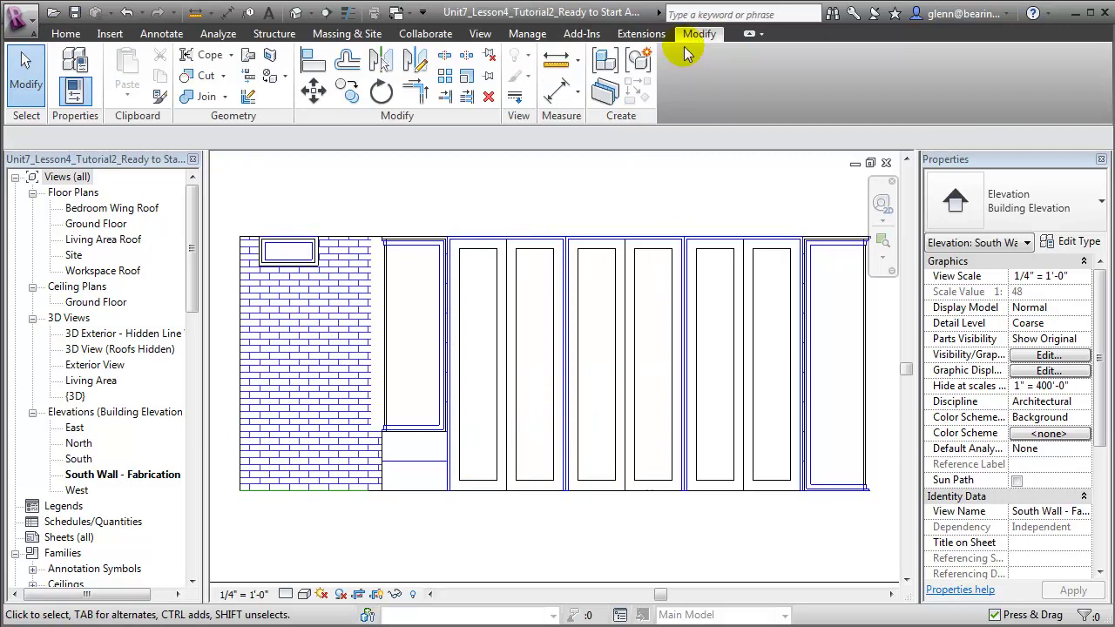
left_click(517, 97)
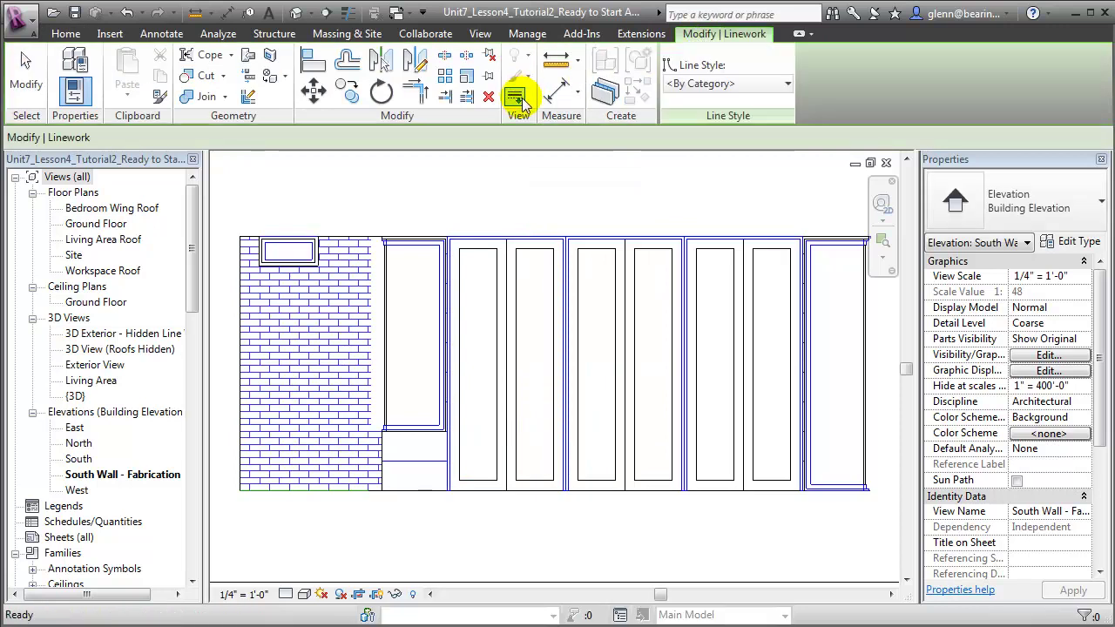
left_click(703, 86)
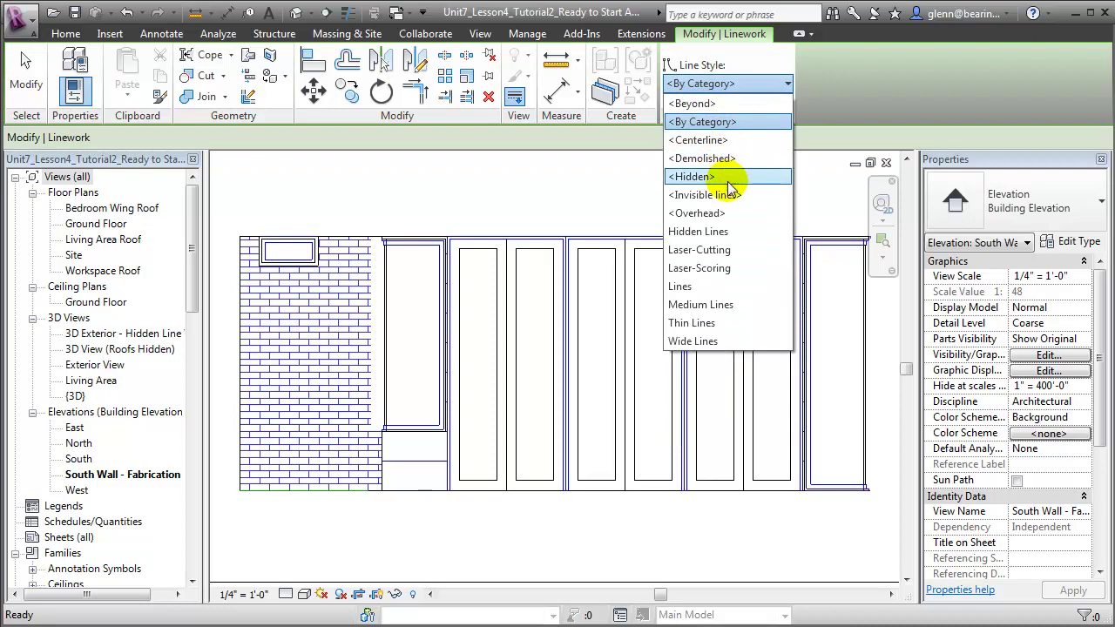
left_click(736, 267)
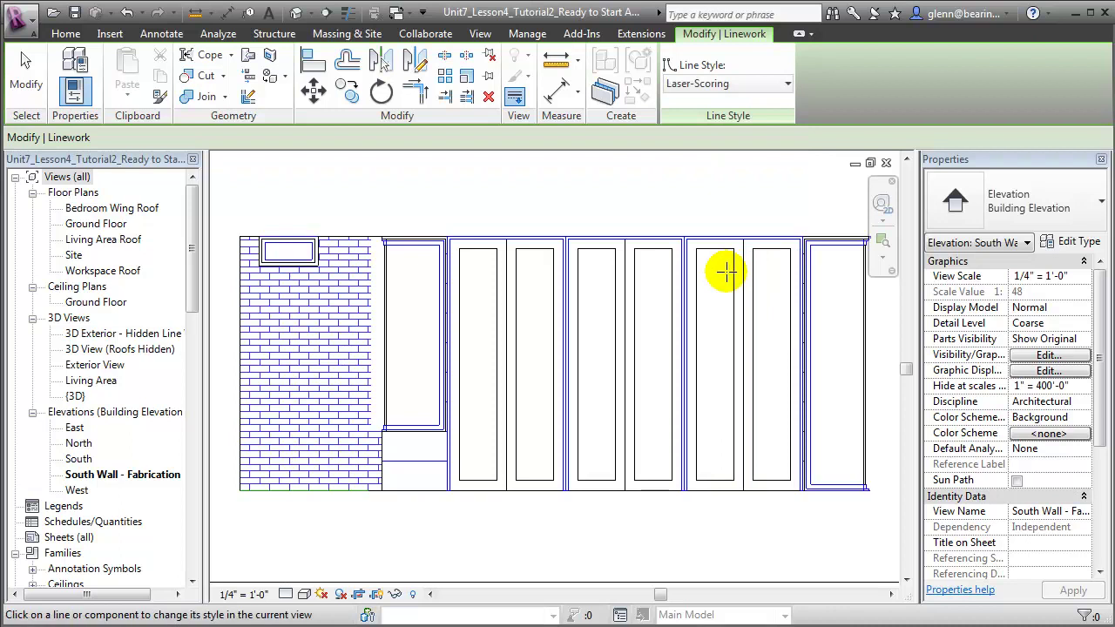
left_click(509, 319)
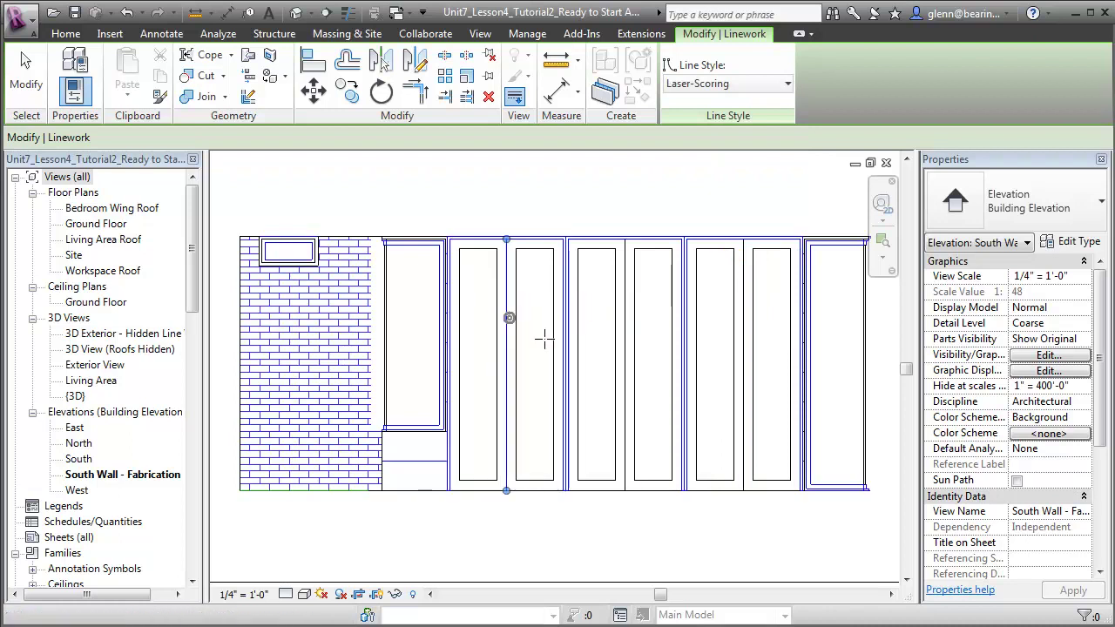
left_click(628, 353)
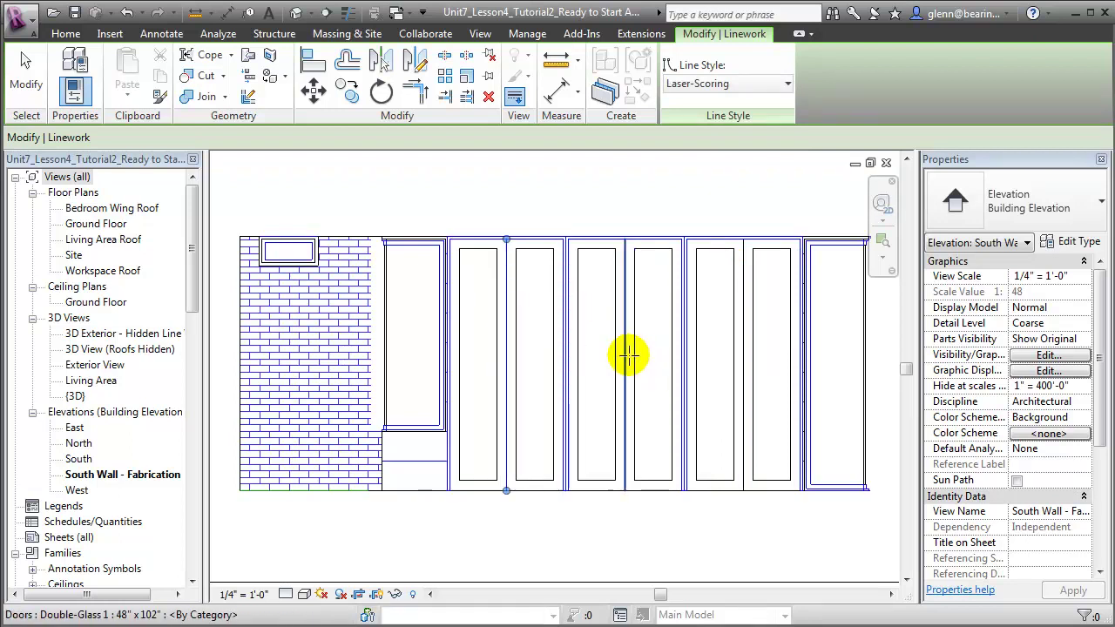
left_click(742, 369)
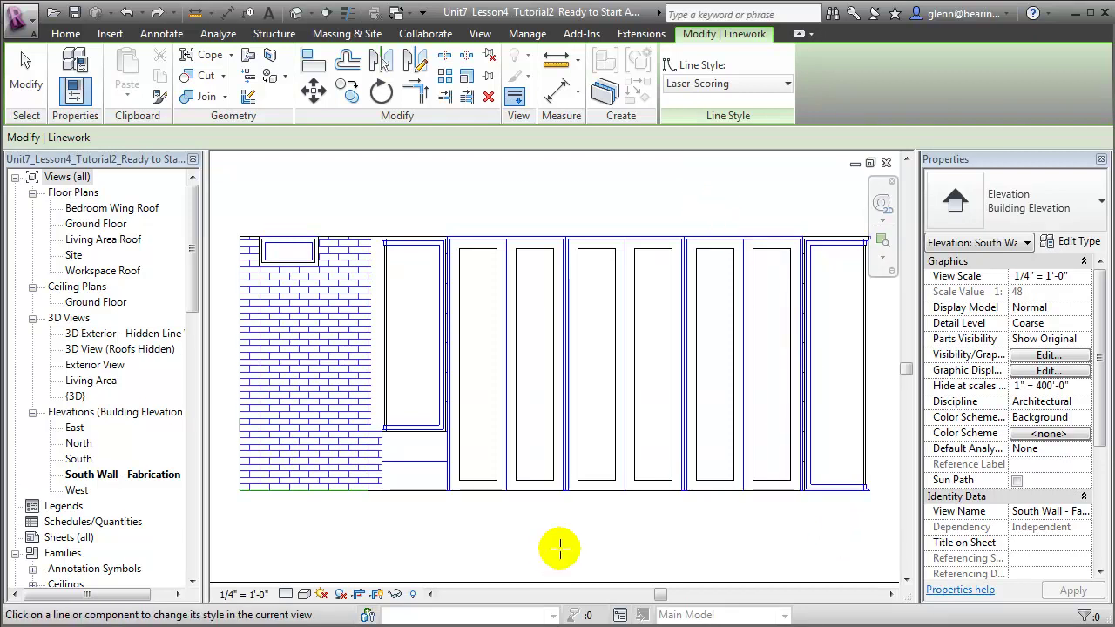
Change the outlines of the glass openings in the doors and windows to the Laser-Cutting line style with Linework
left_click(786, 82)
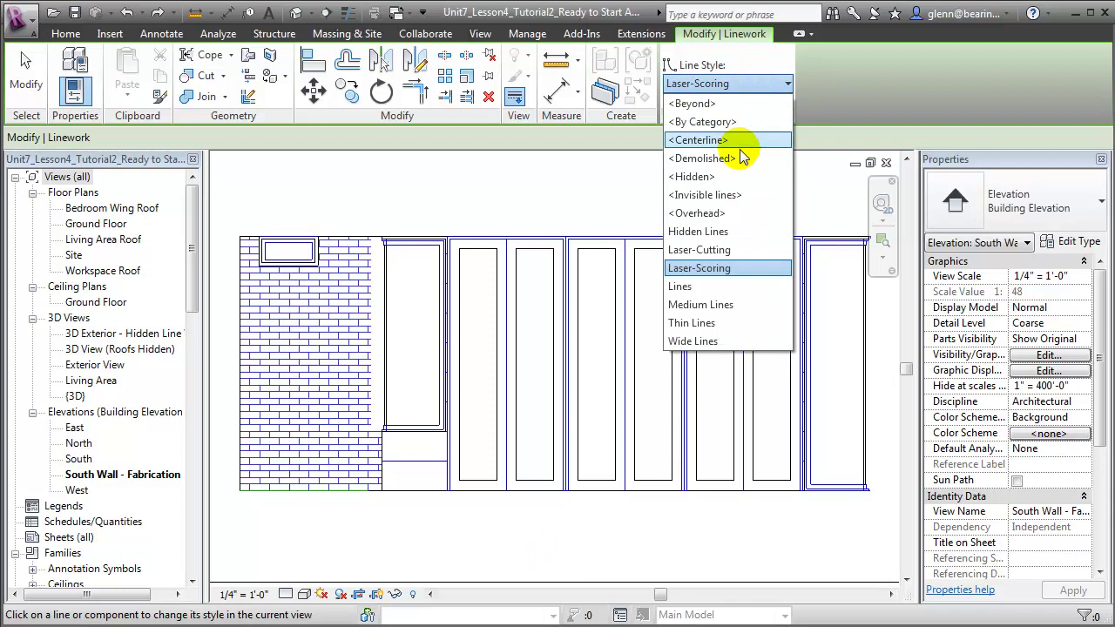
left_click(722, 250)
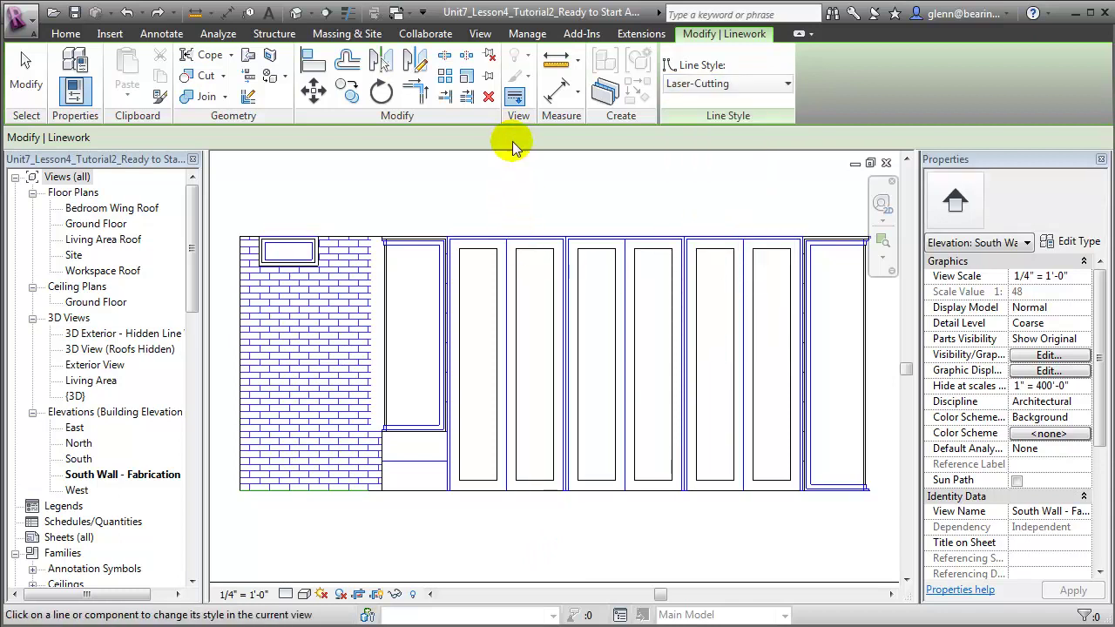
left_click(461, 302)
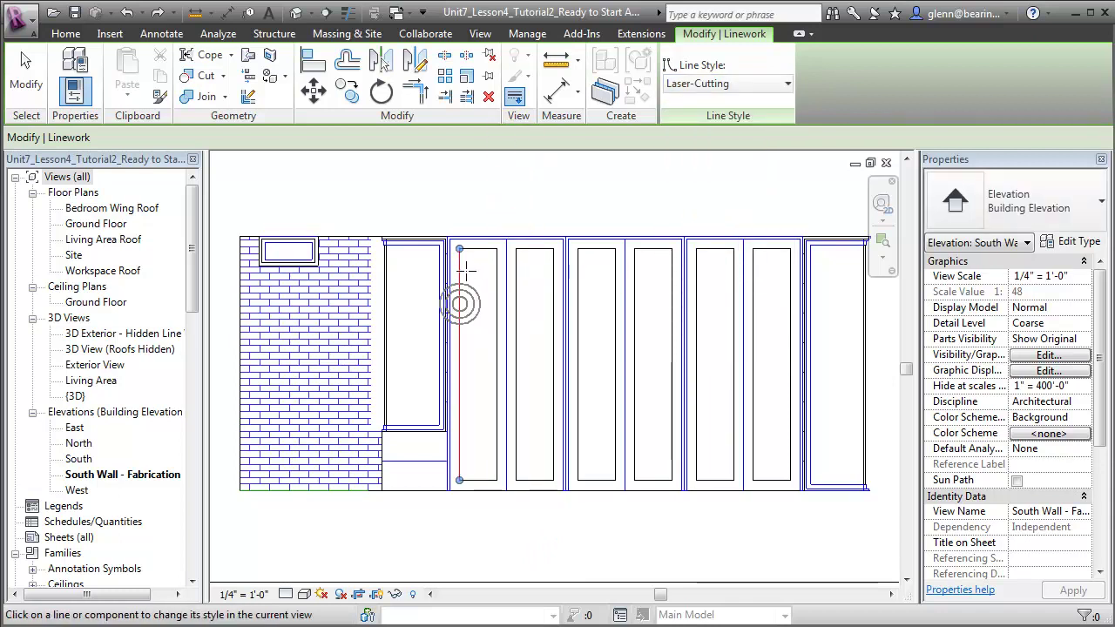
left_click(473, 249)
left_click(498, 274)
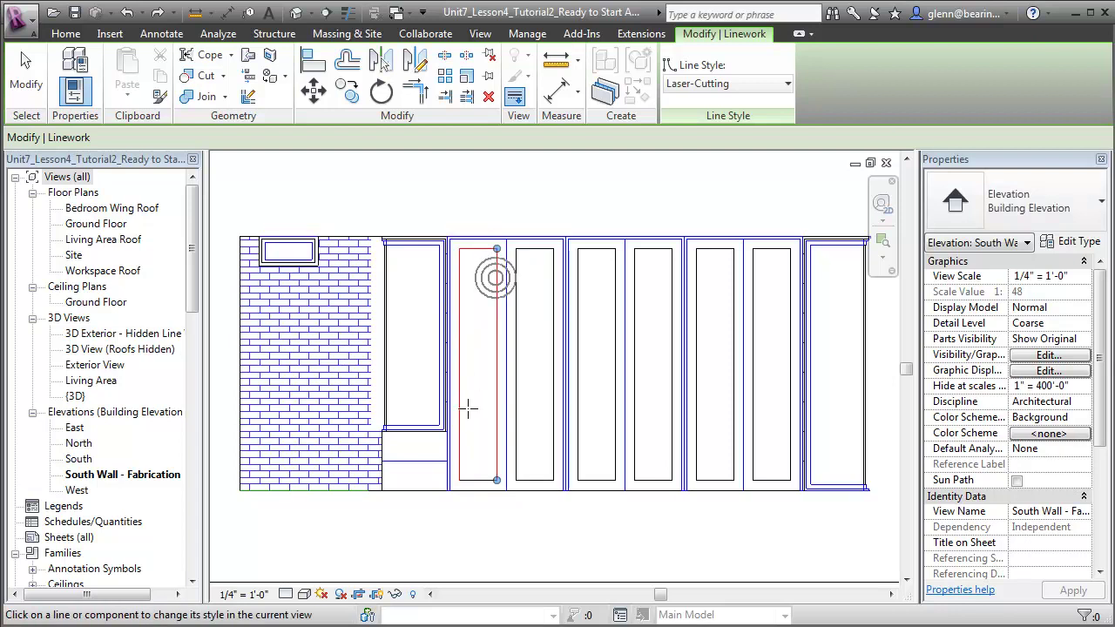
left_click(531, 479)
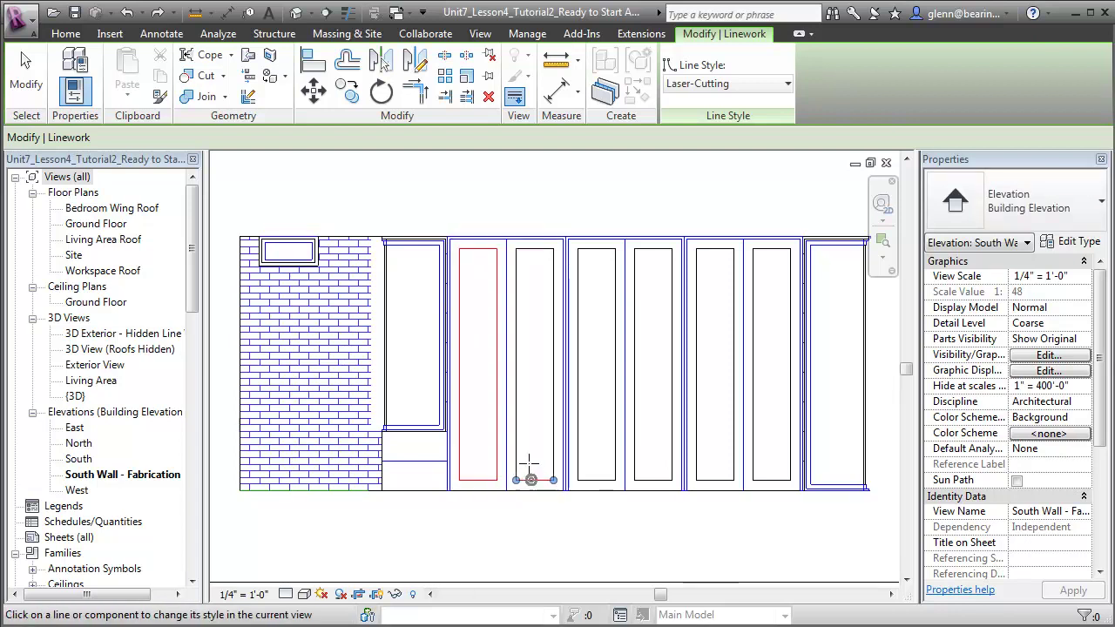
left_click(517, 453)
left_click(540, 251)
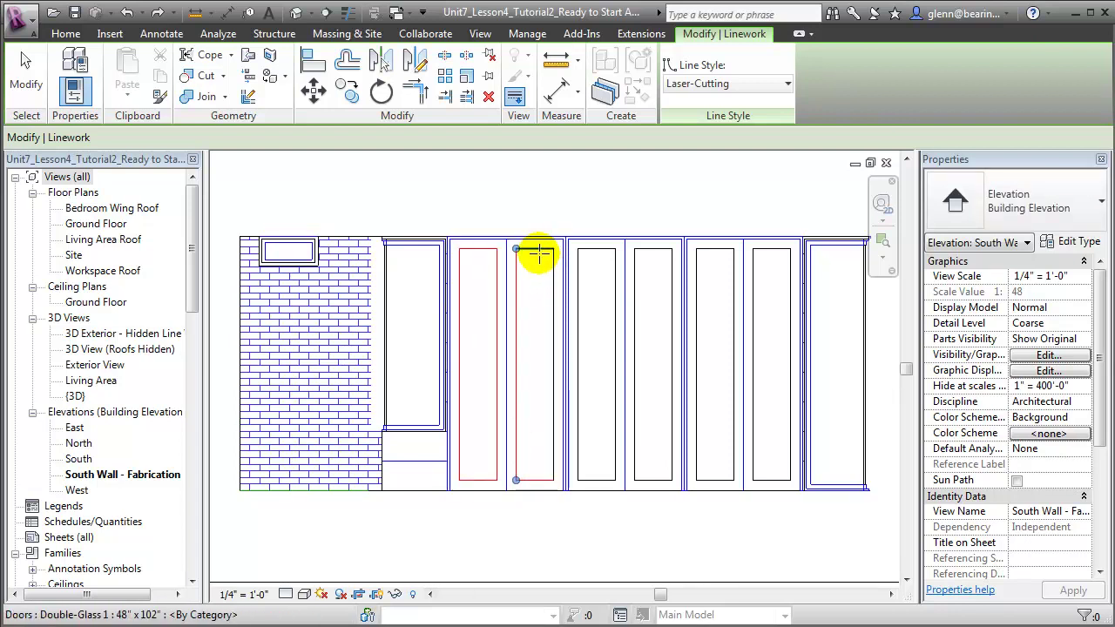
left_click(574, 286)
left_click(580, 287)
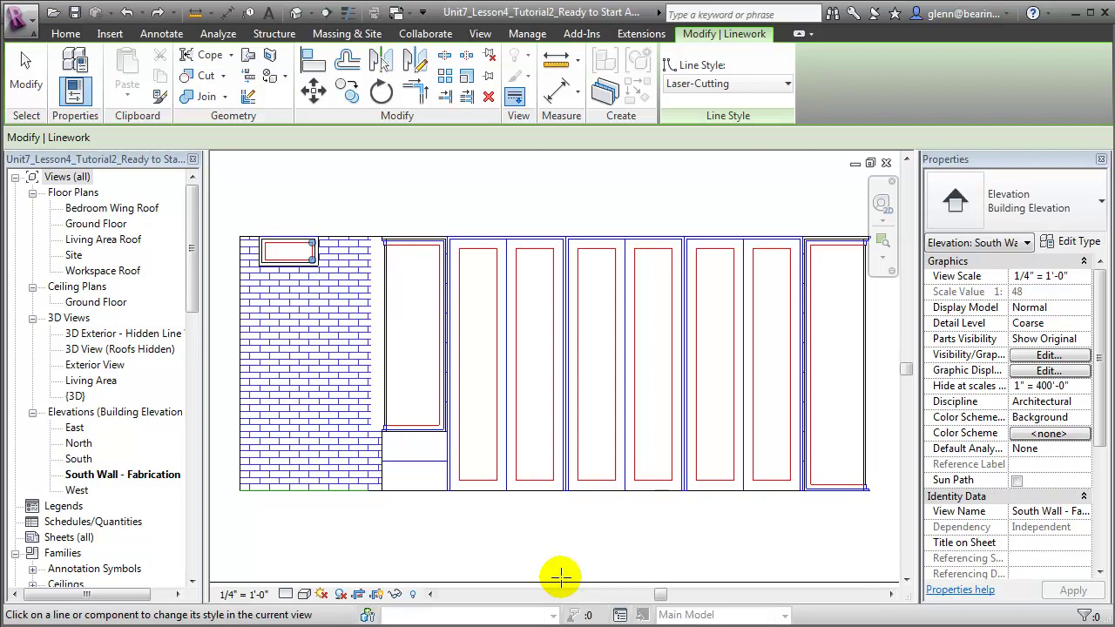
Draw chained detail lines in the Laser-Cutting style along the wall's top edge, left brick end and bottom edge
left_click(174, 35)
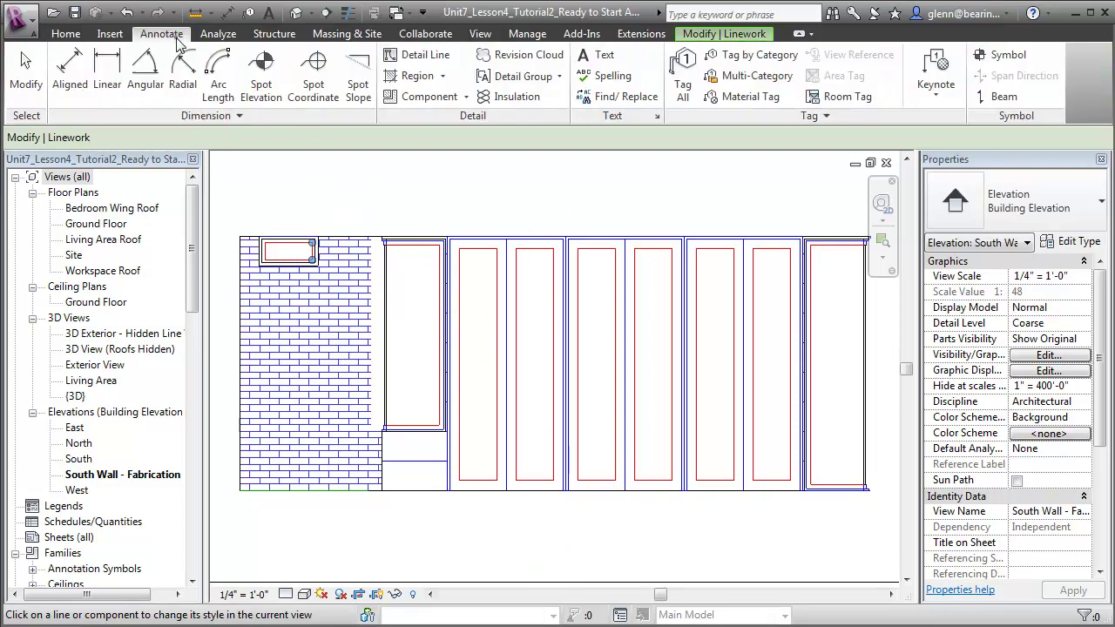
left_click(394, 54)
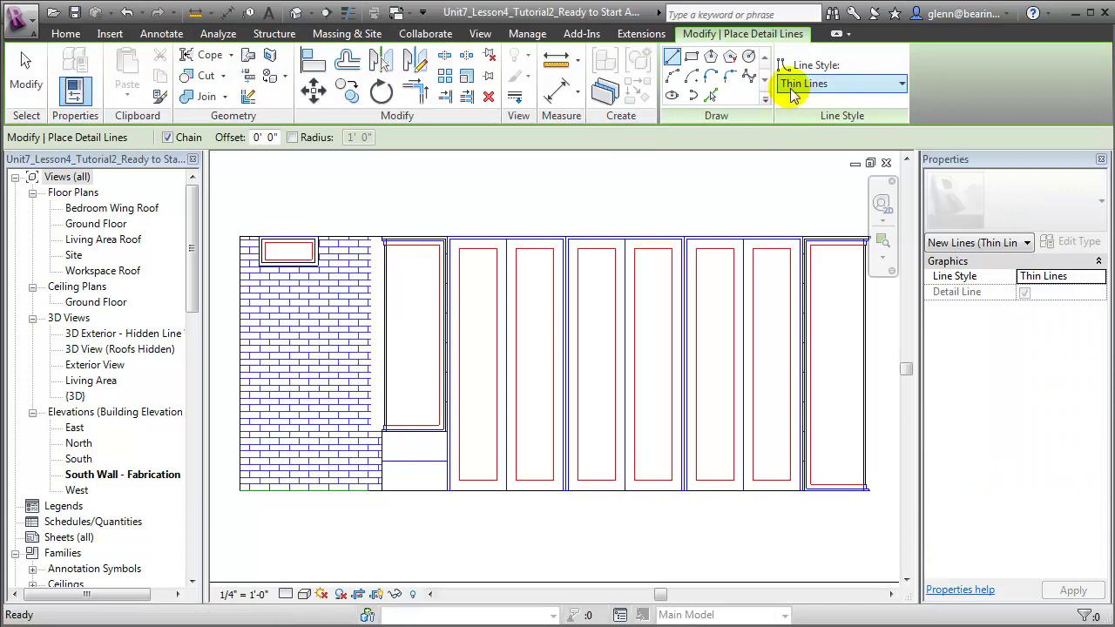
left_click(871, 82)
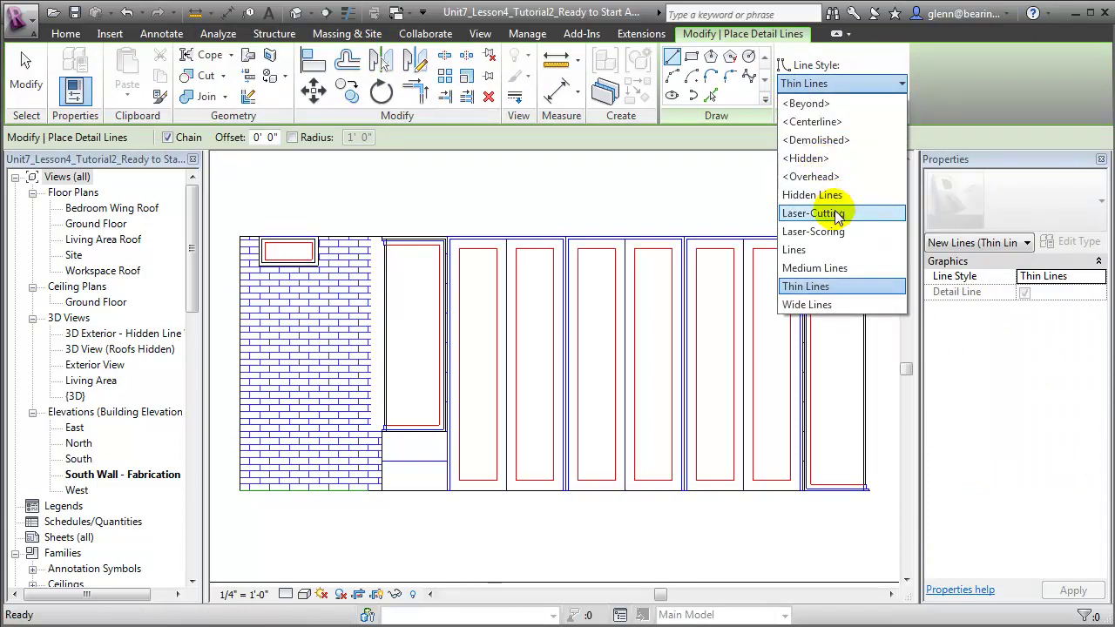
left_click(838, 214)
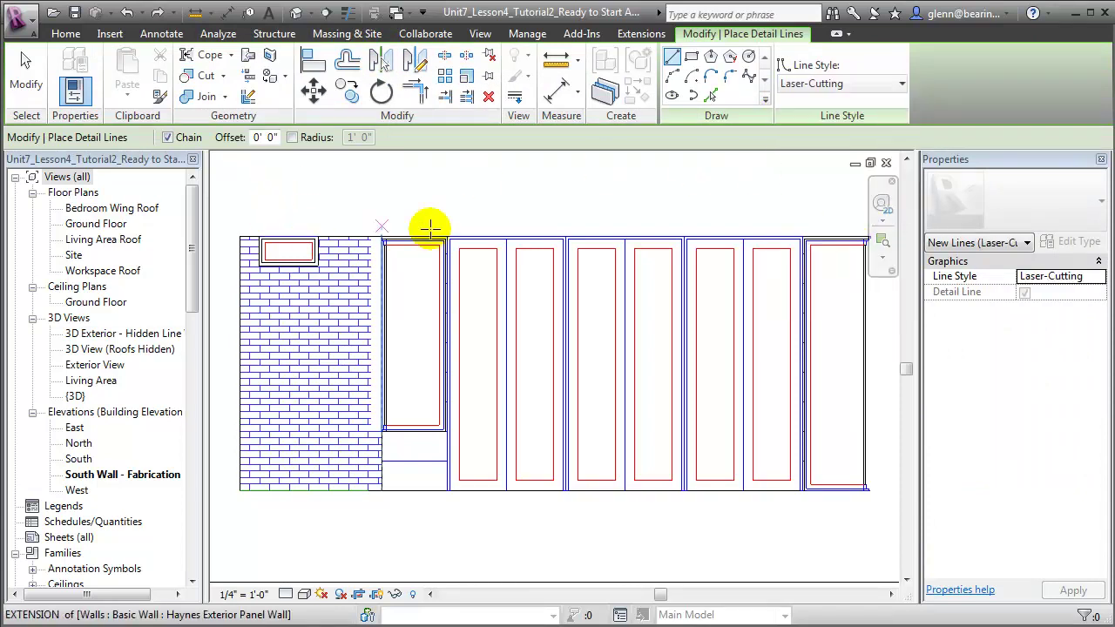
left_click(867, 235)
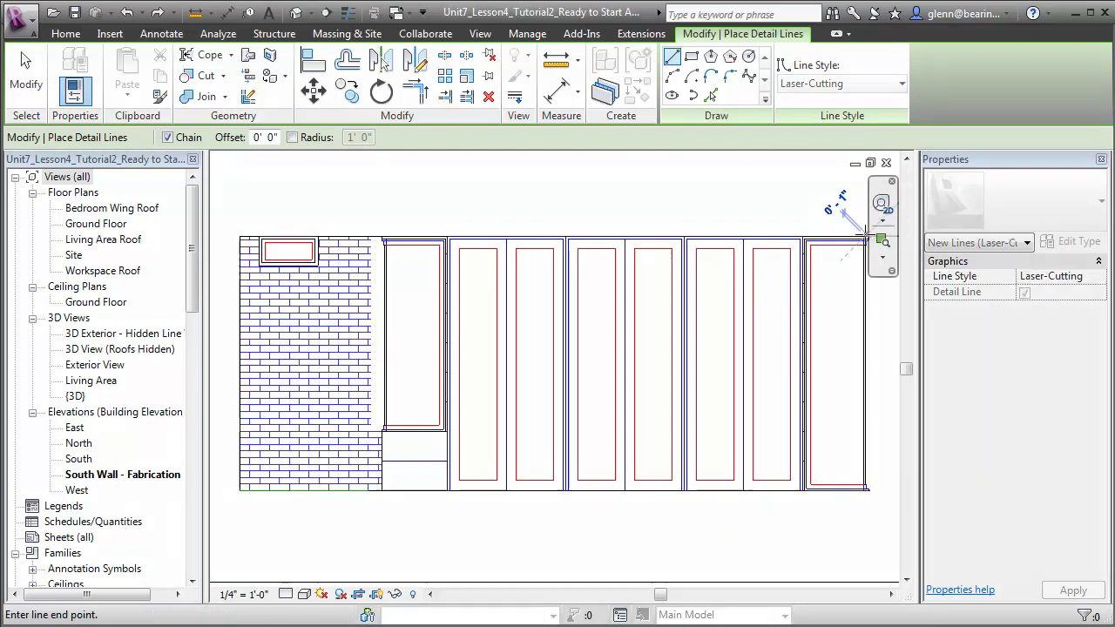
left_click(240, 237)
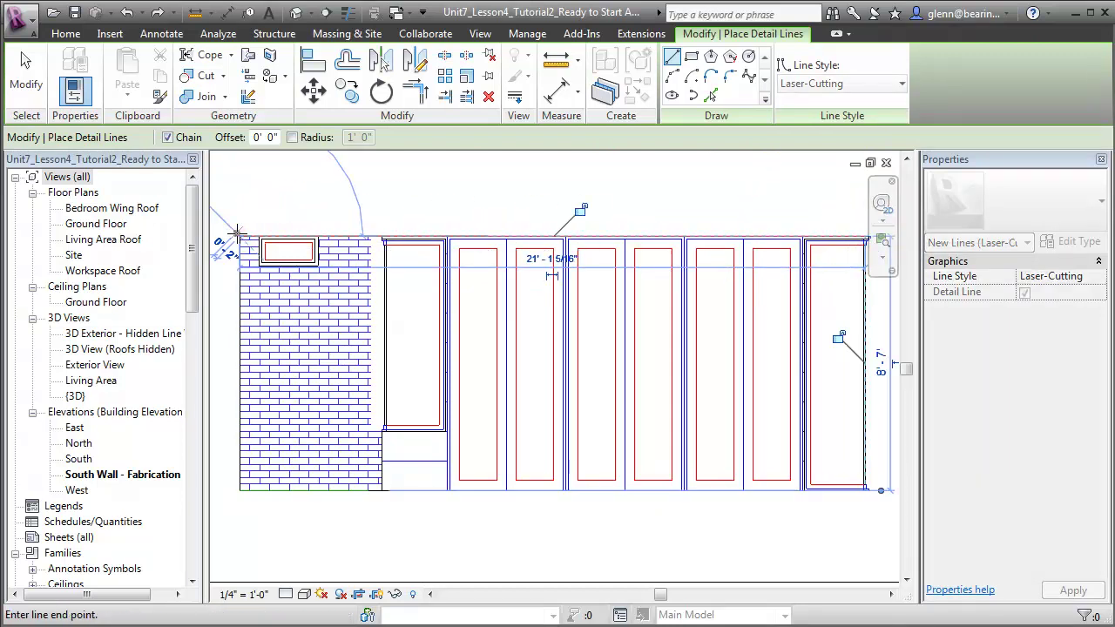
left_click(240, 489)
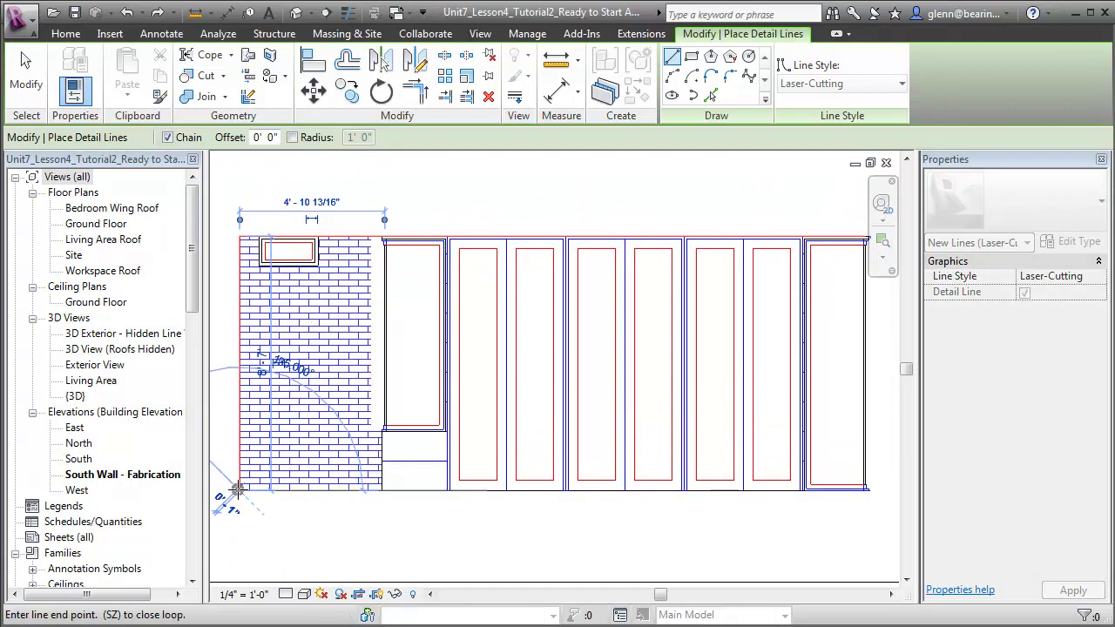
left_click(866, 489)
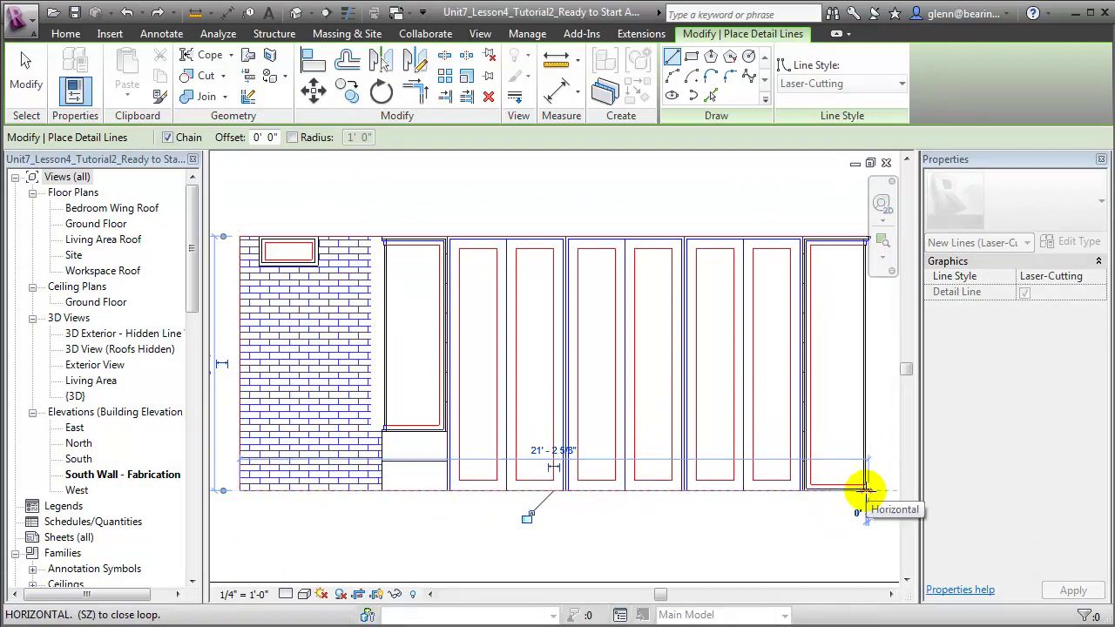
key("Escape")
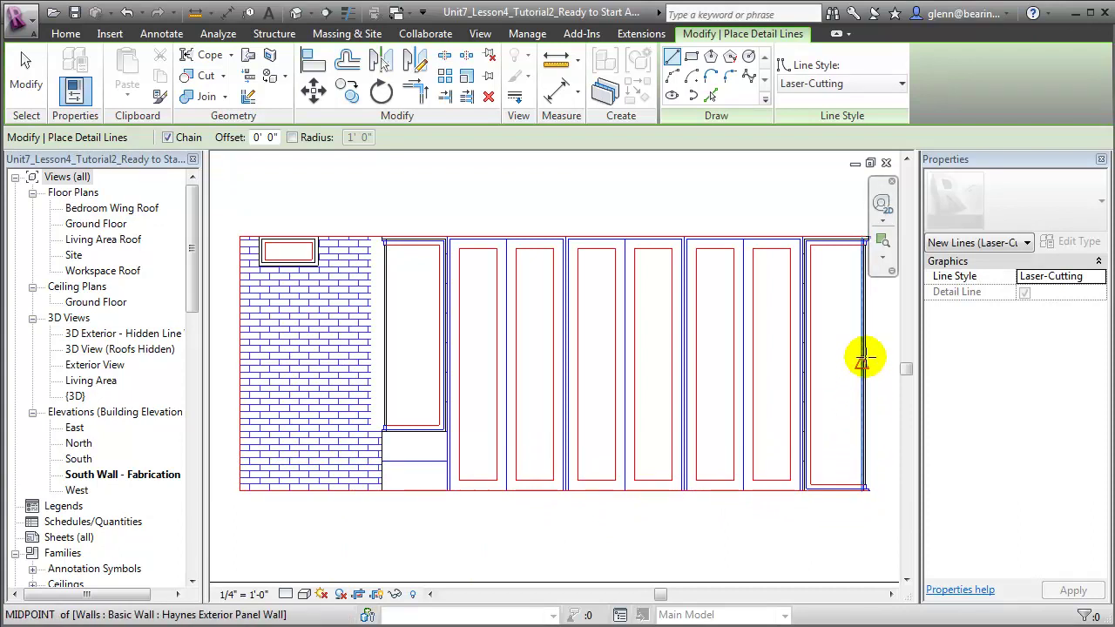
Draw chained Laser-Cutting detail lines from the wall's bottom edge up the brick-to-panel joint and around the lower corner of the tall window
left_click(881, 241)
left_click_drag(349, 405, 438, 512)
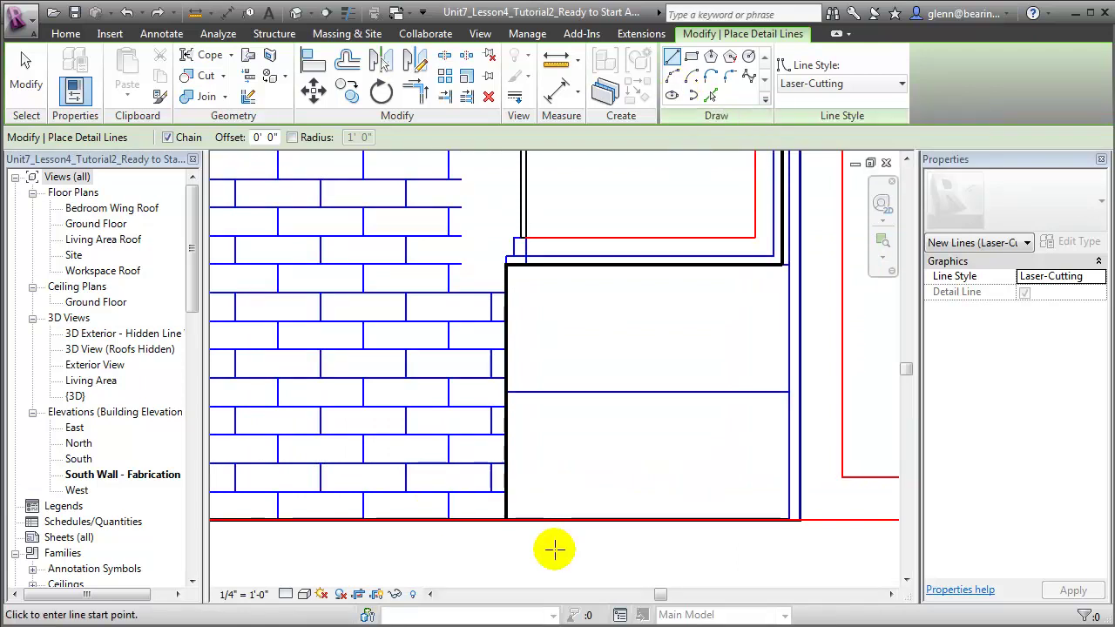
left_click(507, 521)
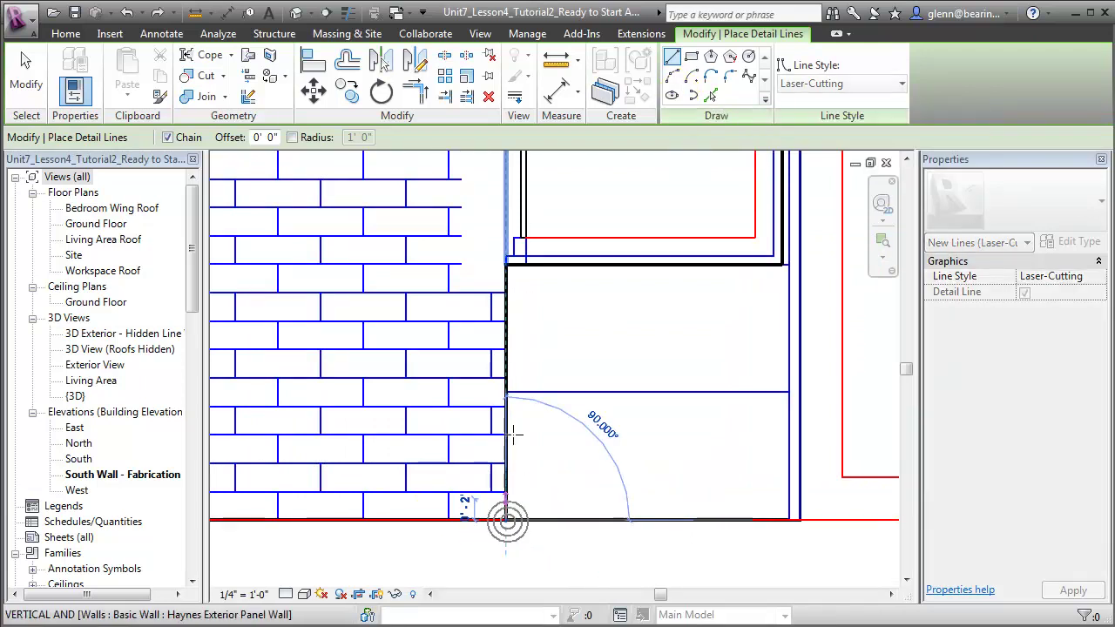
left_click(505, 255)
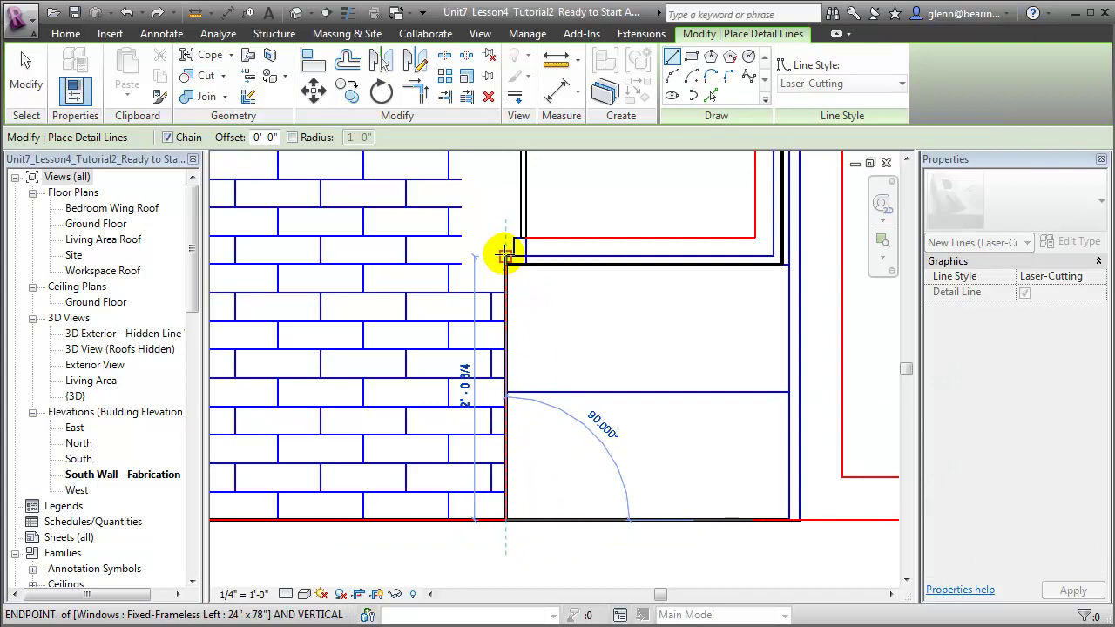
left_click(514, 255)
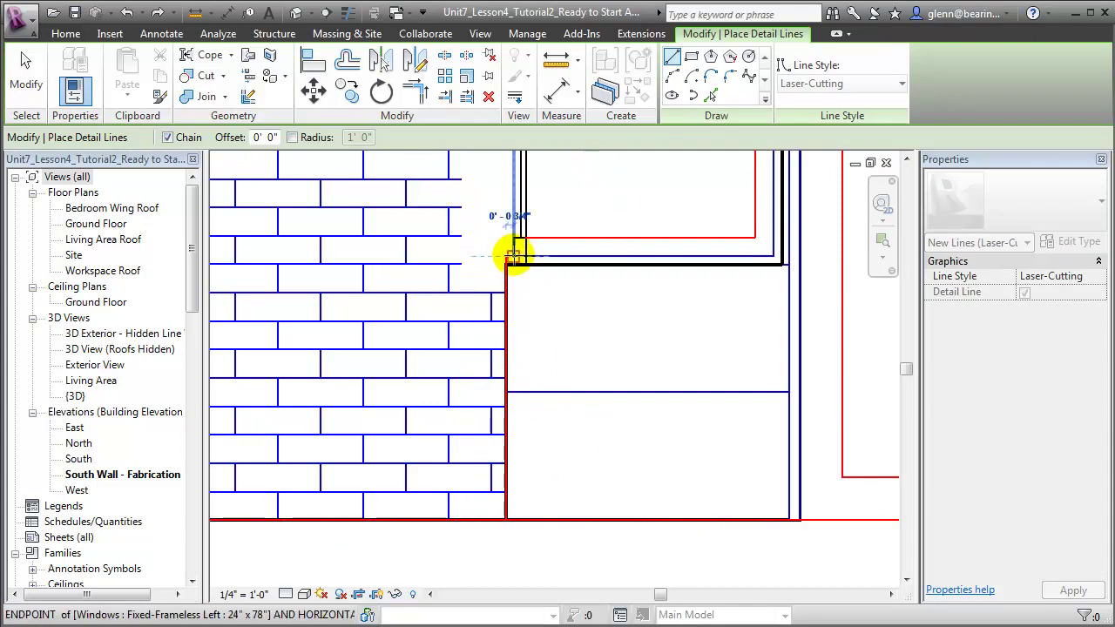
left_click(513, 236)
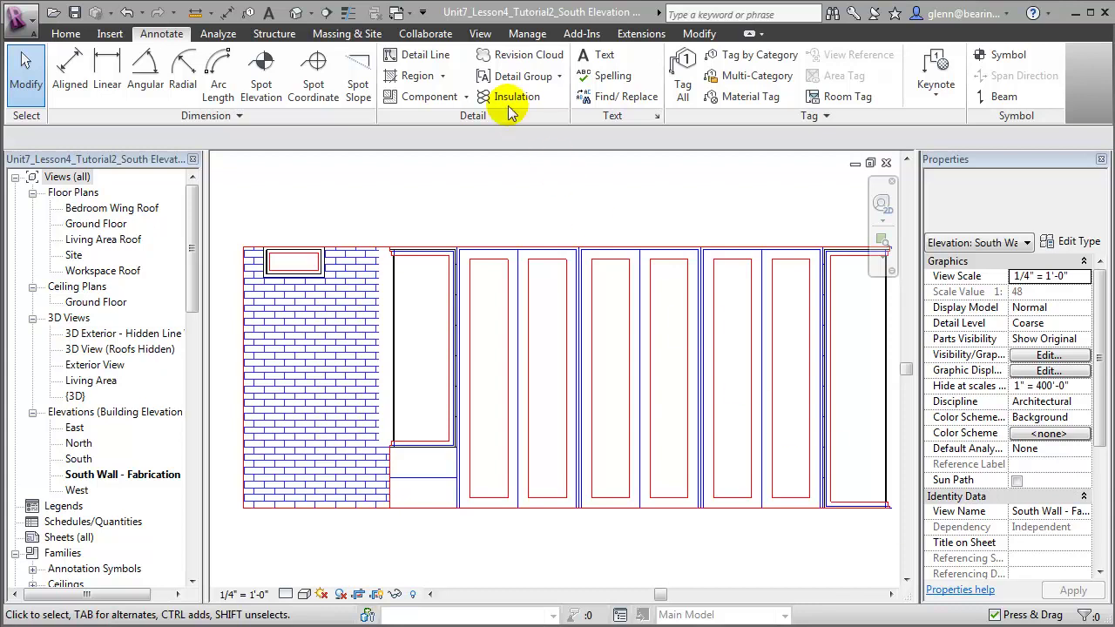
Create a view template named Fabrication-Walls from the current south wall elevation
left_click(481, 35)
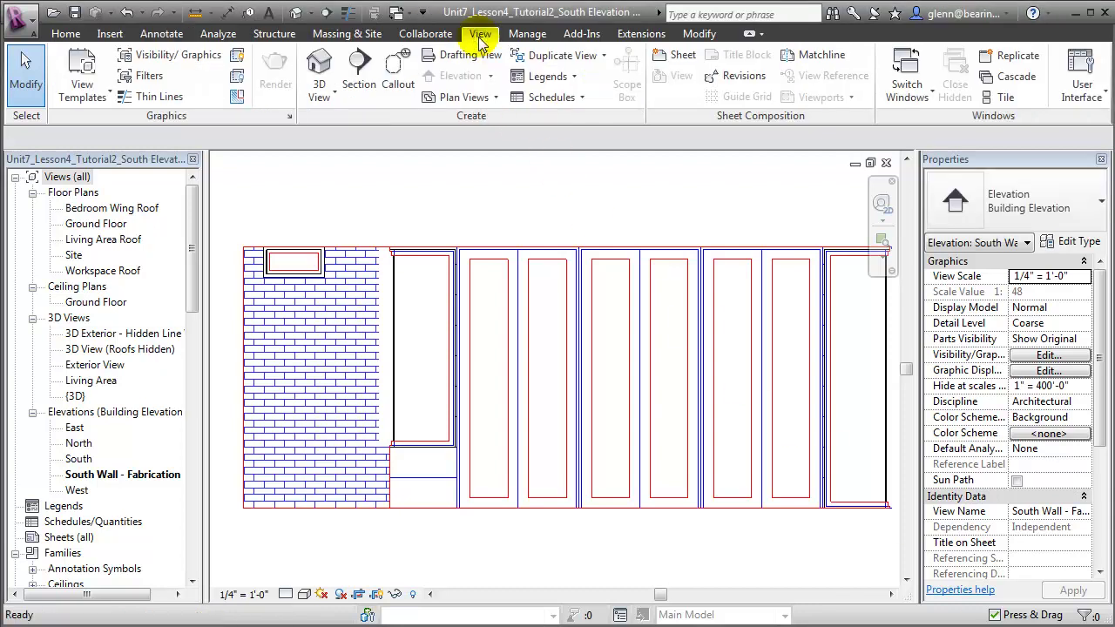
left_click(82, 96)
left_click(112, 193)
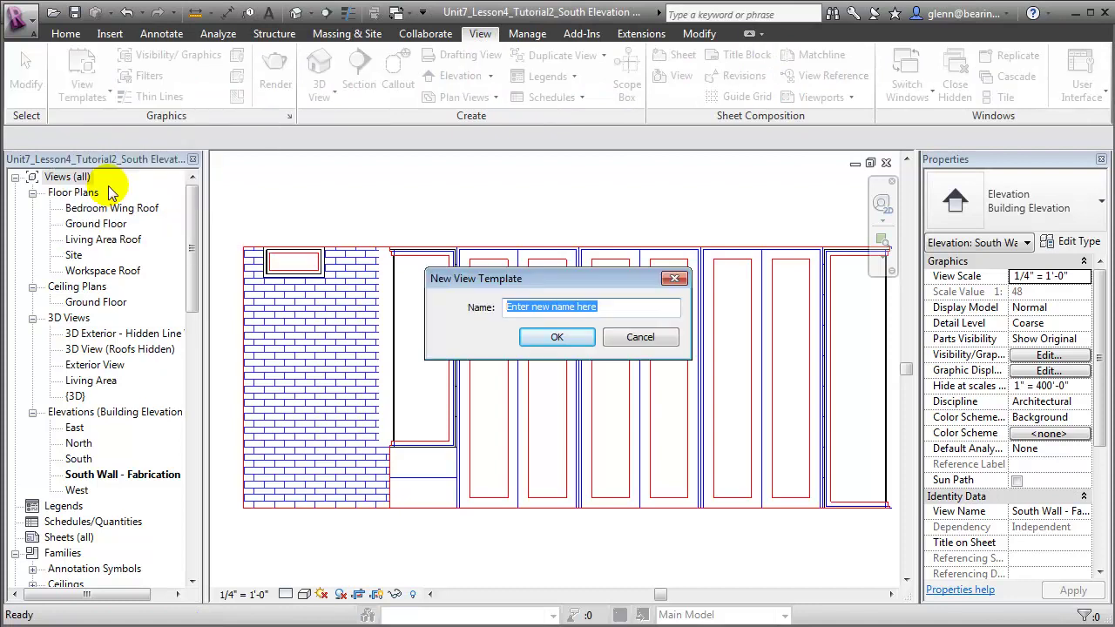
key("BackSpace")
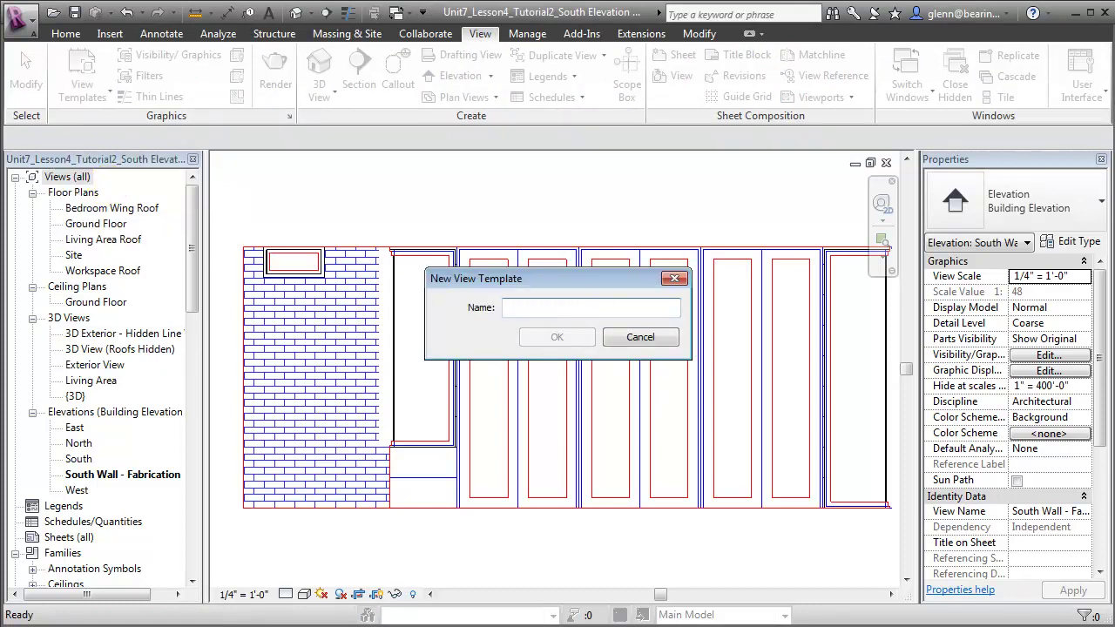
type("Fabrication-Wa")
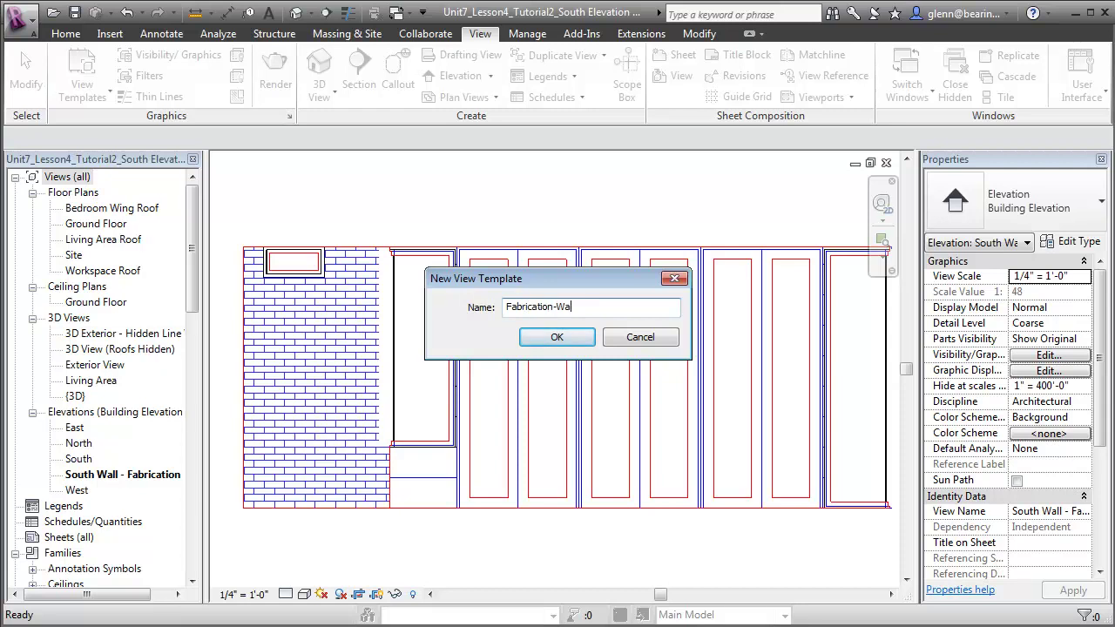
type("lls")
key("Return")
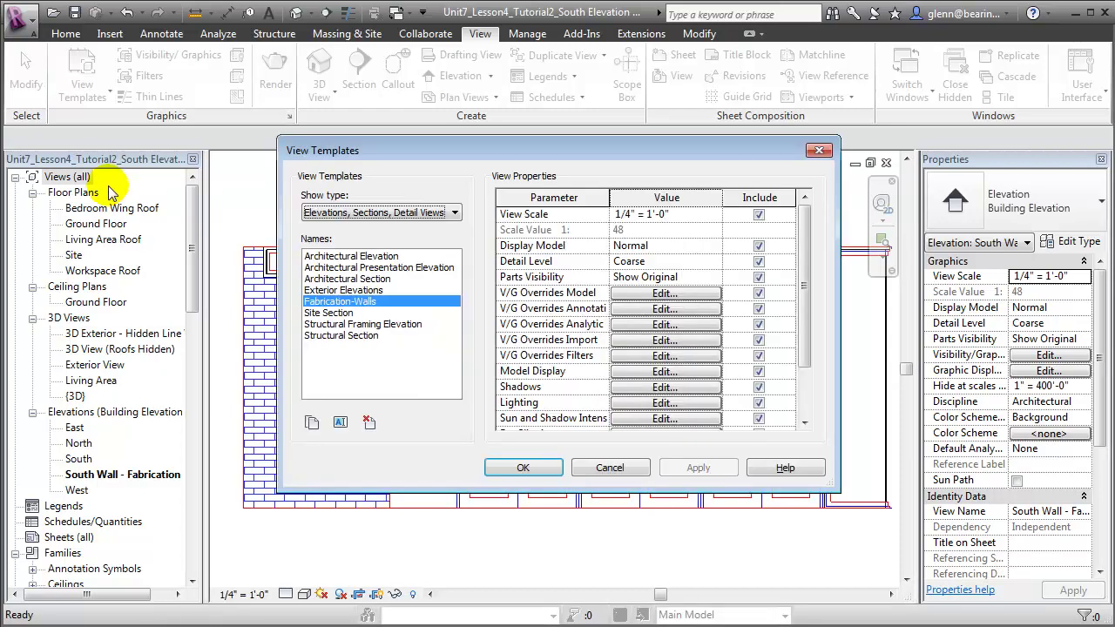
left_click(516, 469)
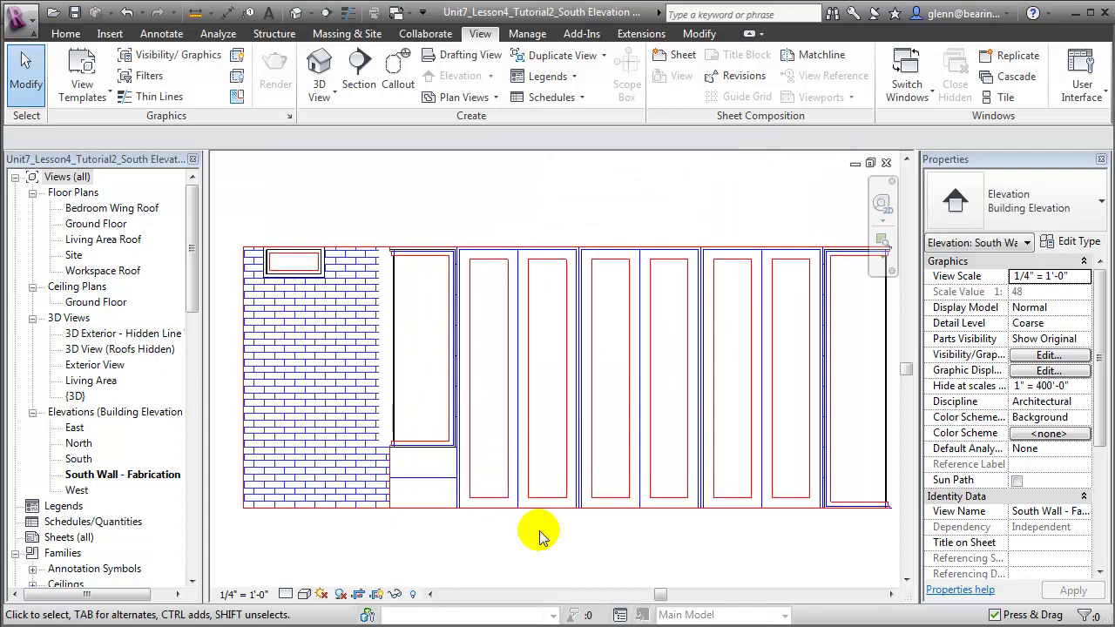
Duplicate the East elevation view and rename the copy East Wall - Fabrication
left_click(79, 430)
double_click(77, 428)
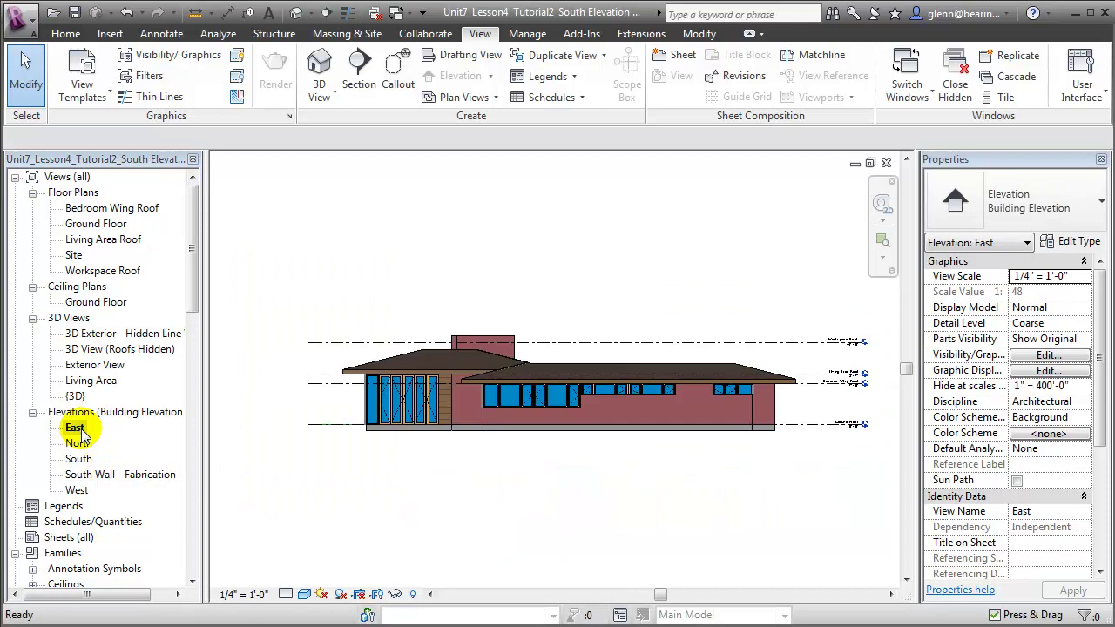
right_click(78, 430)
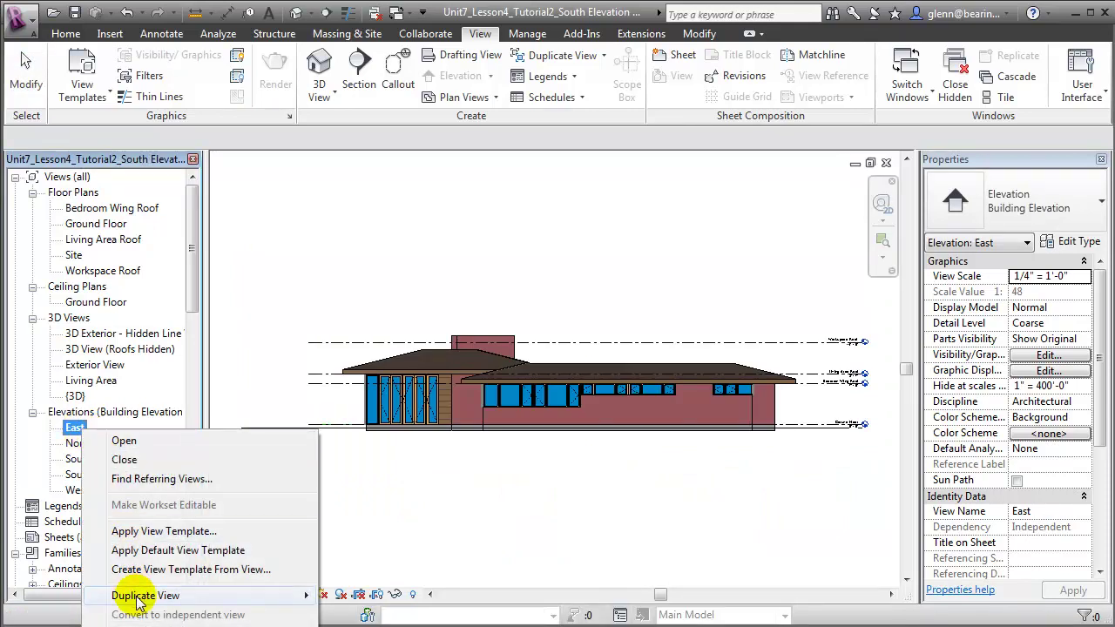
mouse_move(140, 597)
left_click(373, 597)
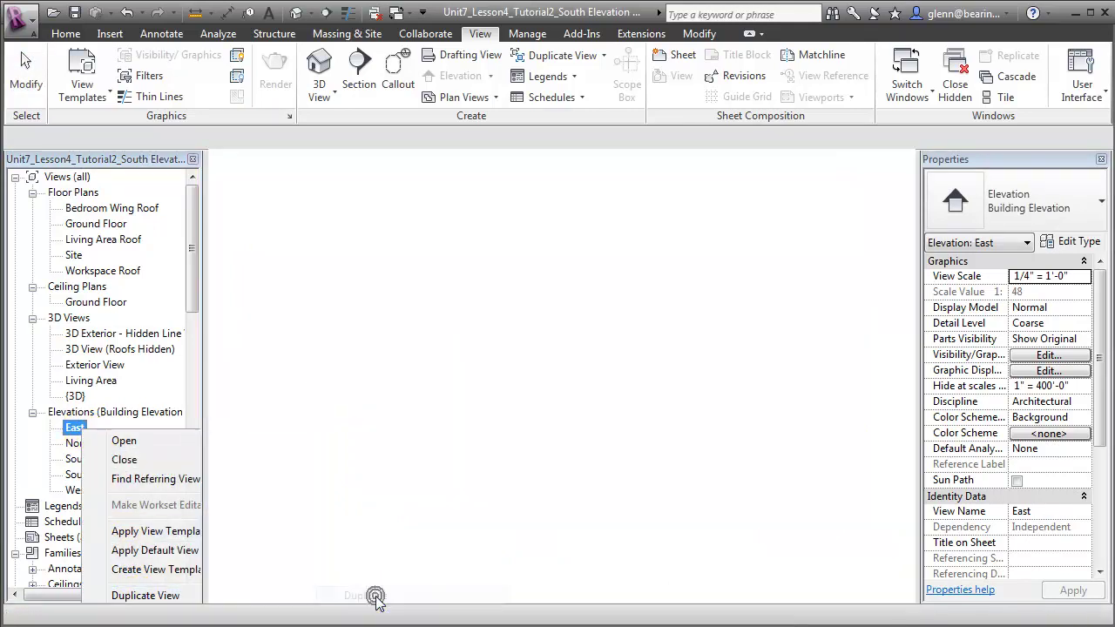
right_click(80, 429)
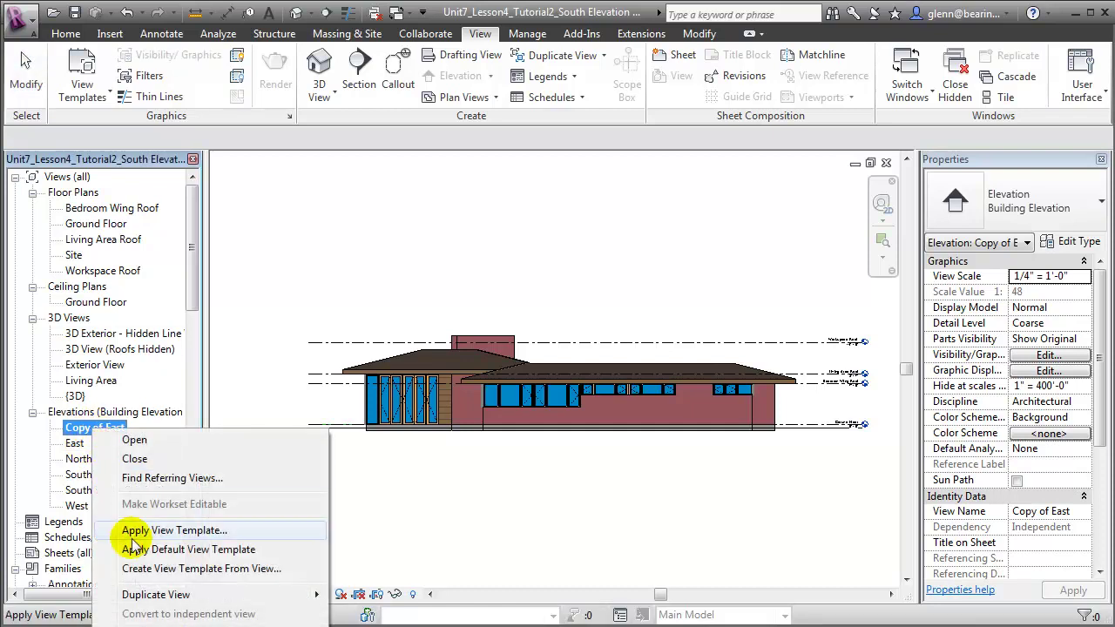
key("F2")
type("East Wall - Fabrication")
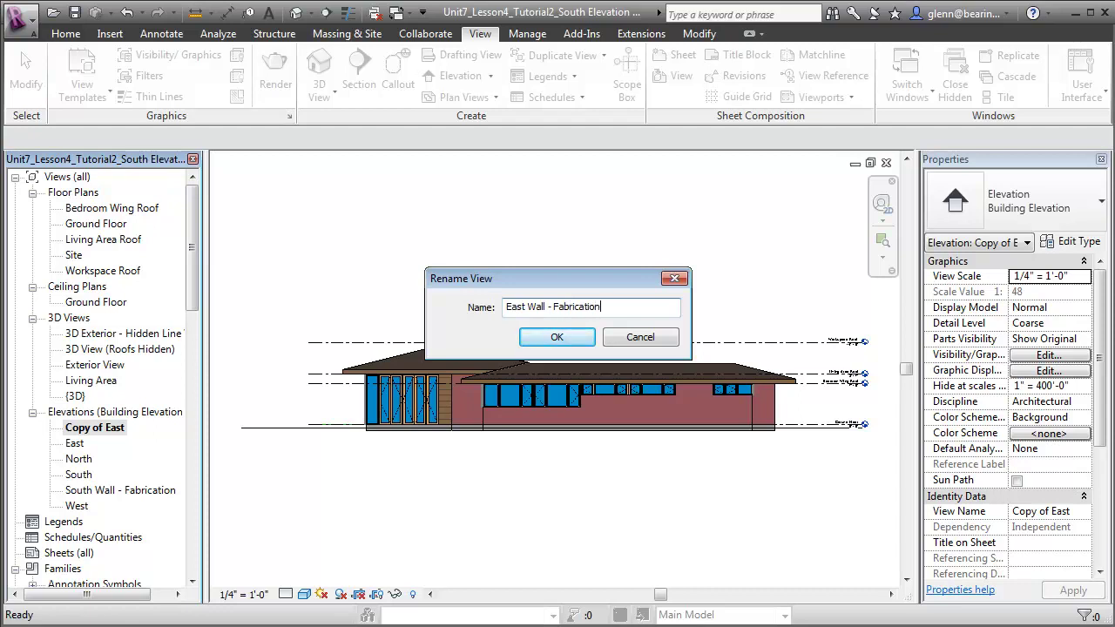
left_click(540, 340)
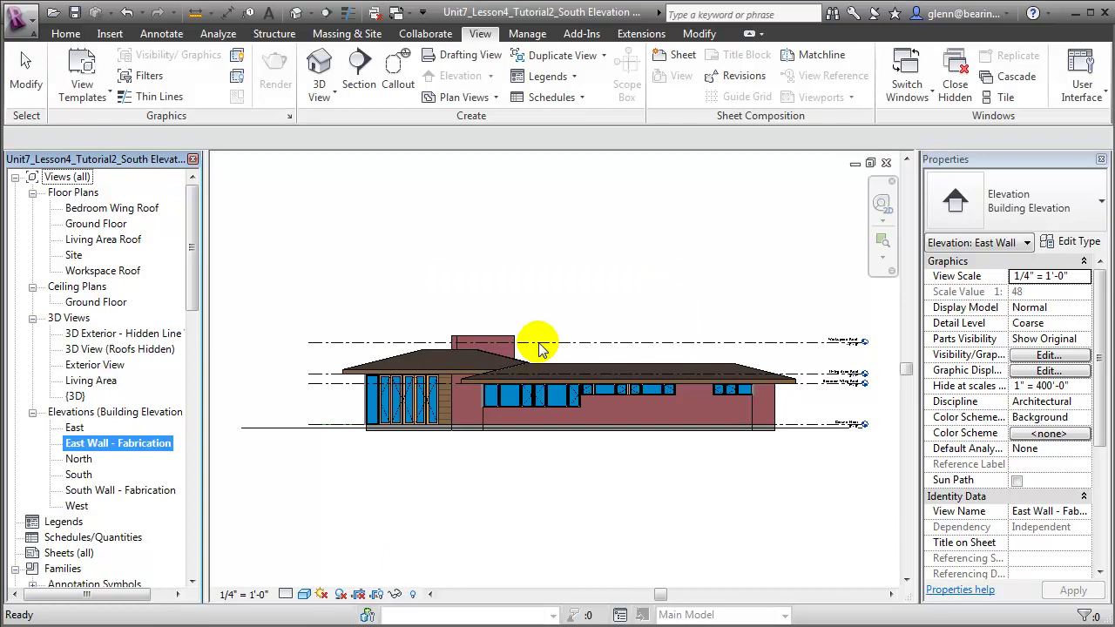
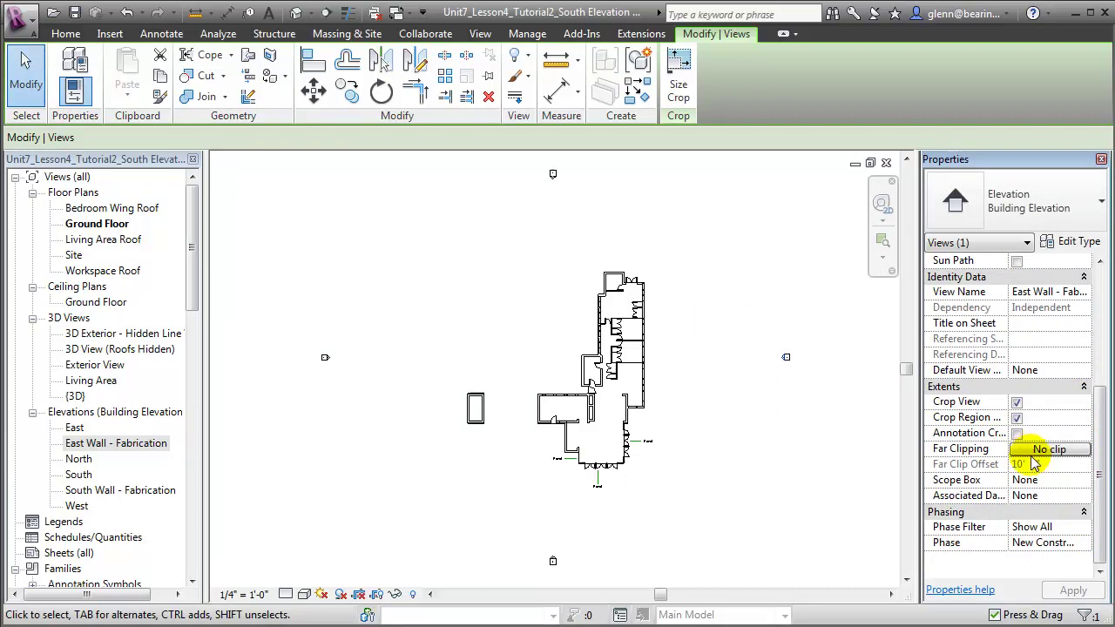
Set the East Wall - Fabrication view's far clipping to Clip without line, with the clip plane just inside the east wall at about 55' offset
left_click(1036, 450)
left_click(597, 312)
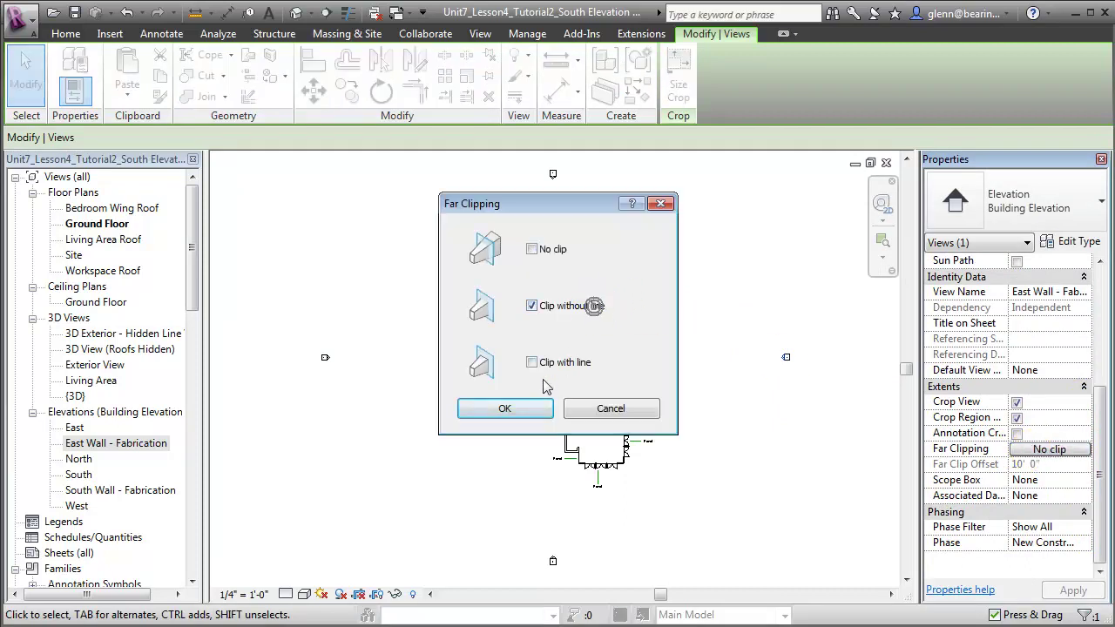
left_click(505, 408)
left_click_drag(745, 340, 630, 335)
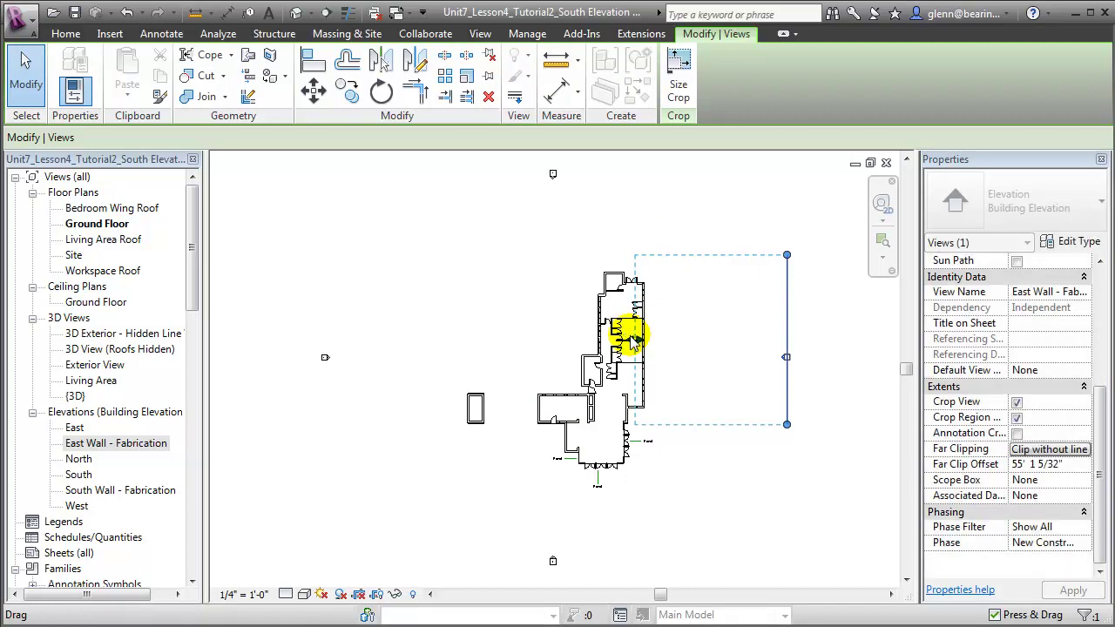
left_click(722, 495)
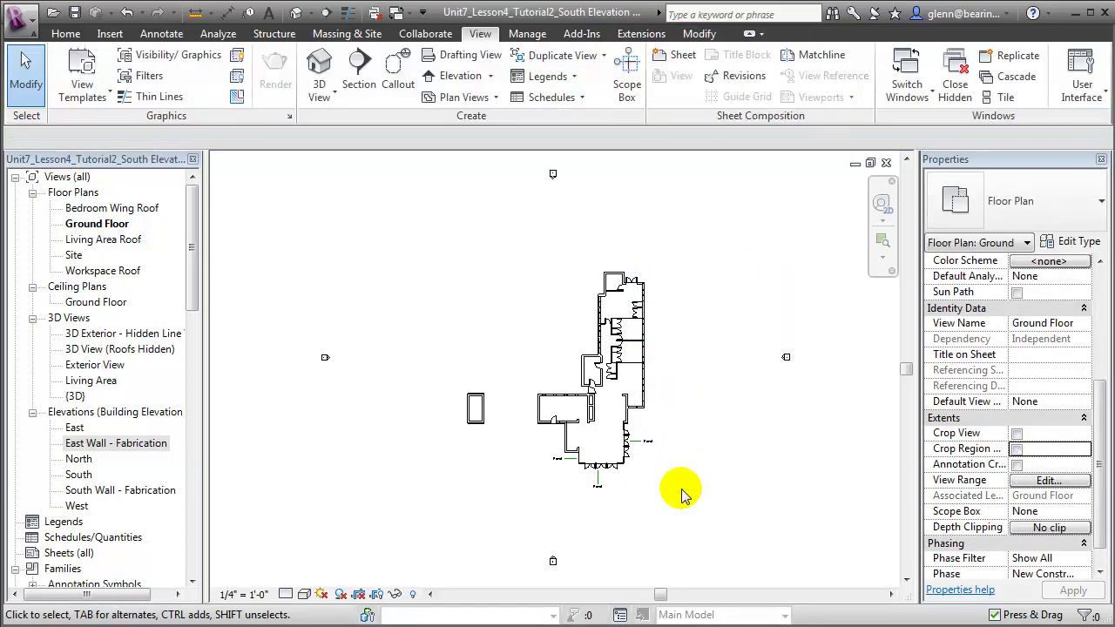
Open the East Wall - Fabrication elevation and apply the Fabrication-Walls view template to it
double_click(112, 445)
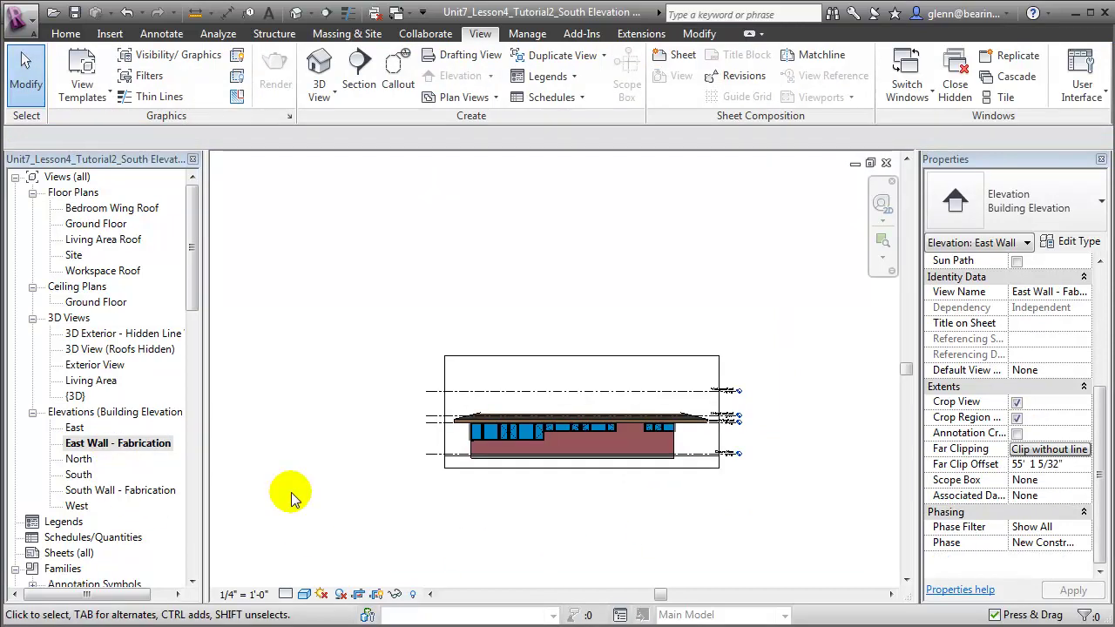
left_click(882, 253)
left_click_drag(403, 359, 742, 500)
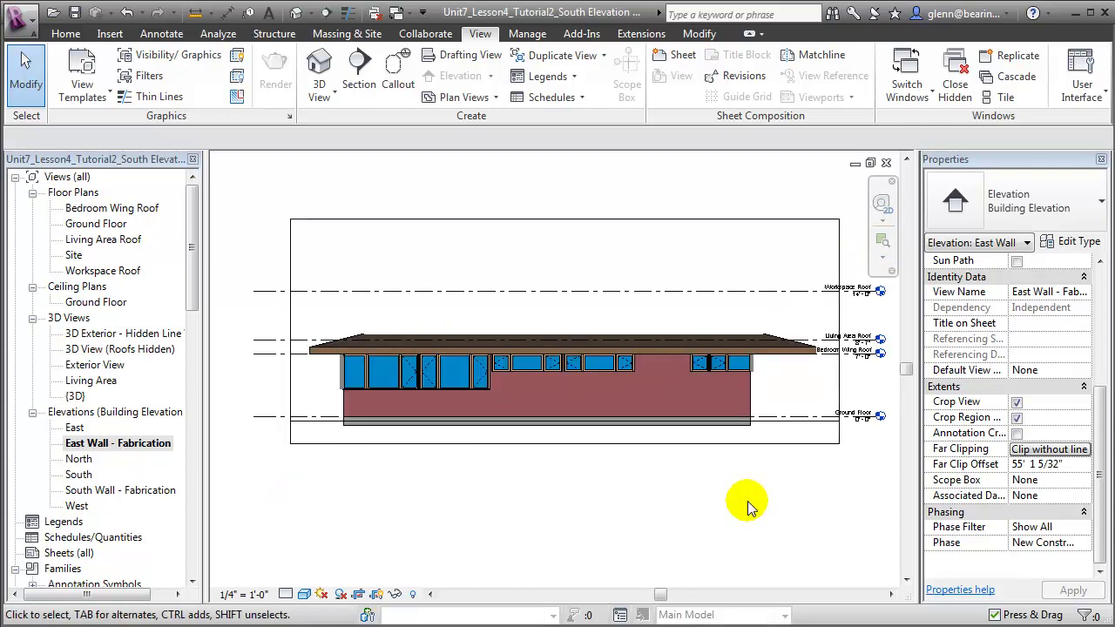
left_click(96, 90)
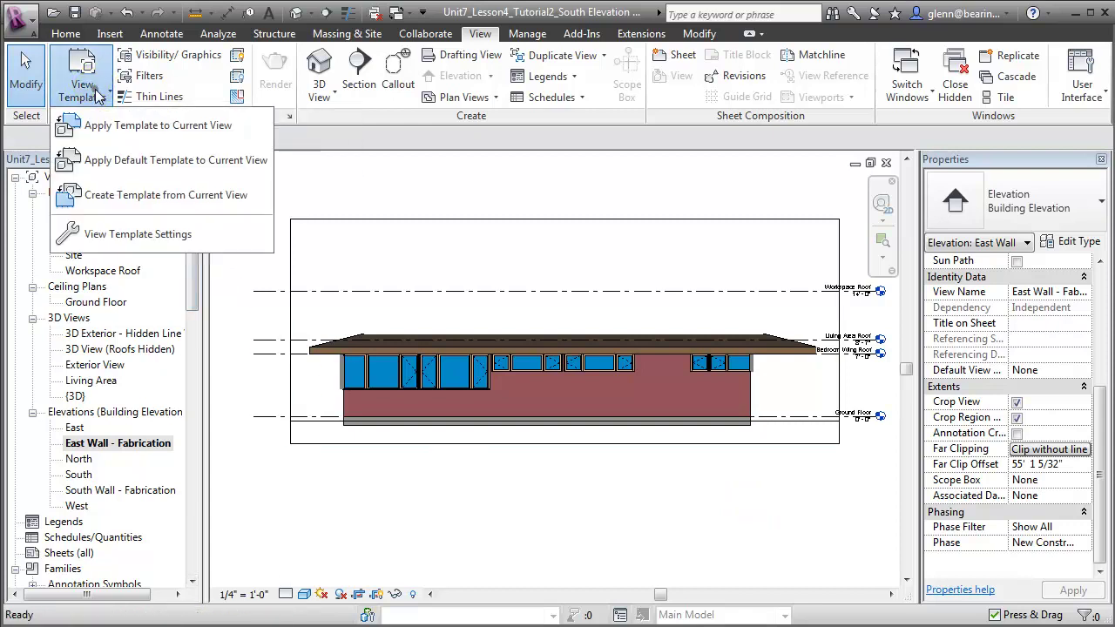
left_click(101, 143)
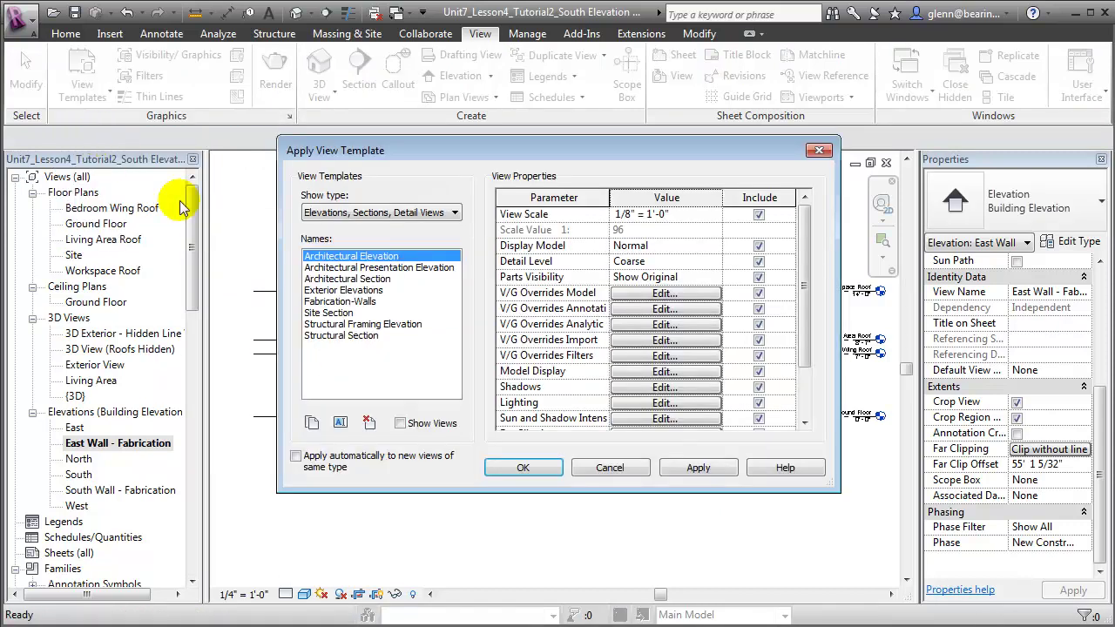
left_click(336, 301)
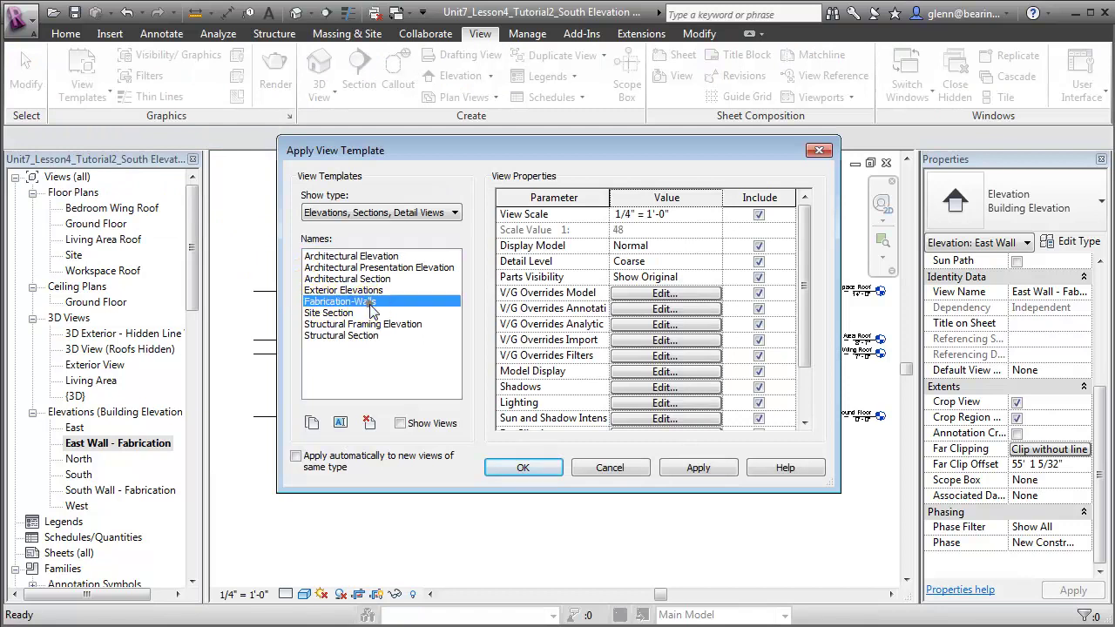
left_click(522, 469)
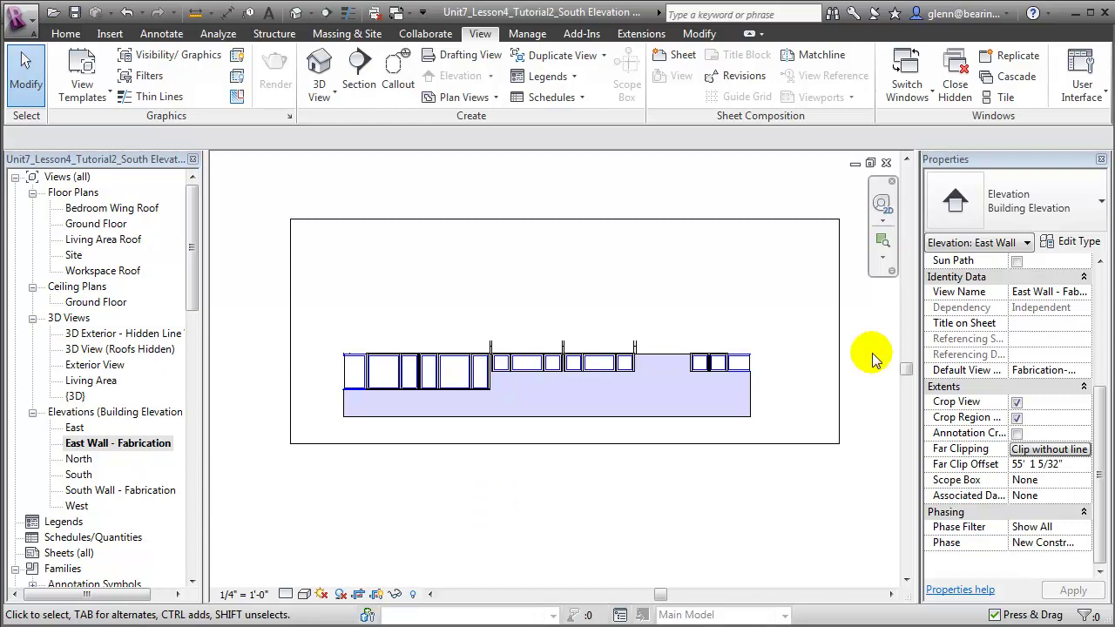
Hide the three interior panel walls that project above the east wall's windows in this view
left_click(883, 246)
left_click_drag(457, 323, 704, 447)
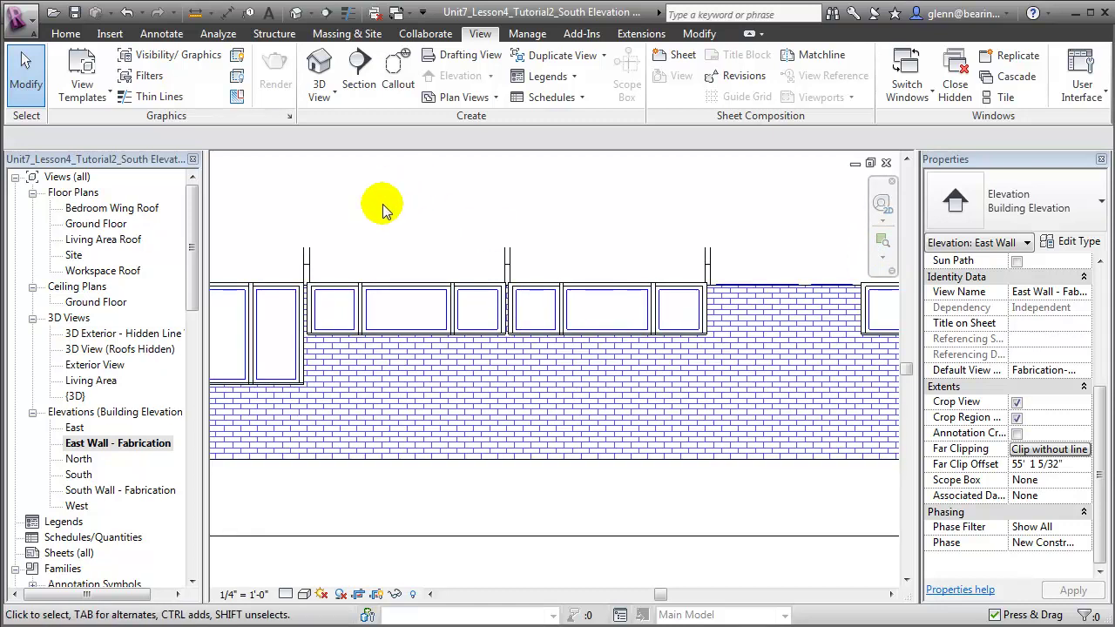
left_click(309, 267)
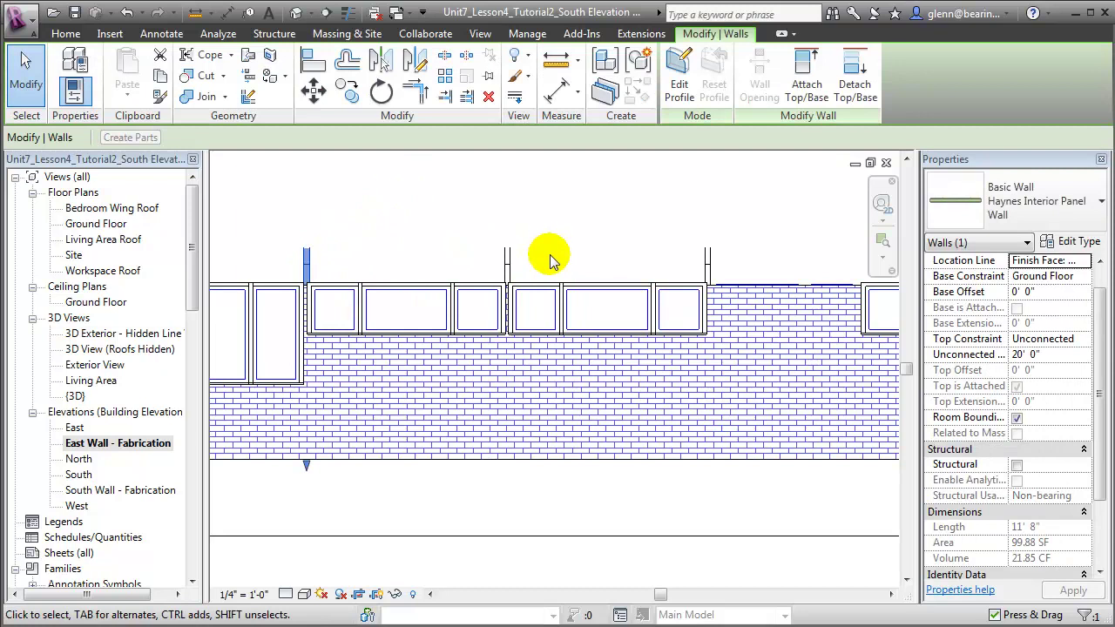
left_click(510, 265, "ctrl")
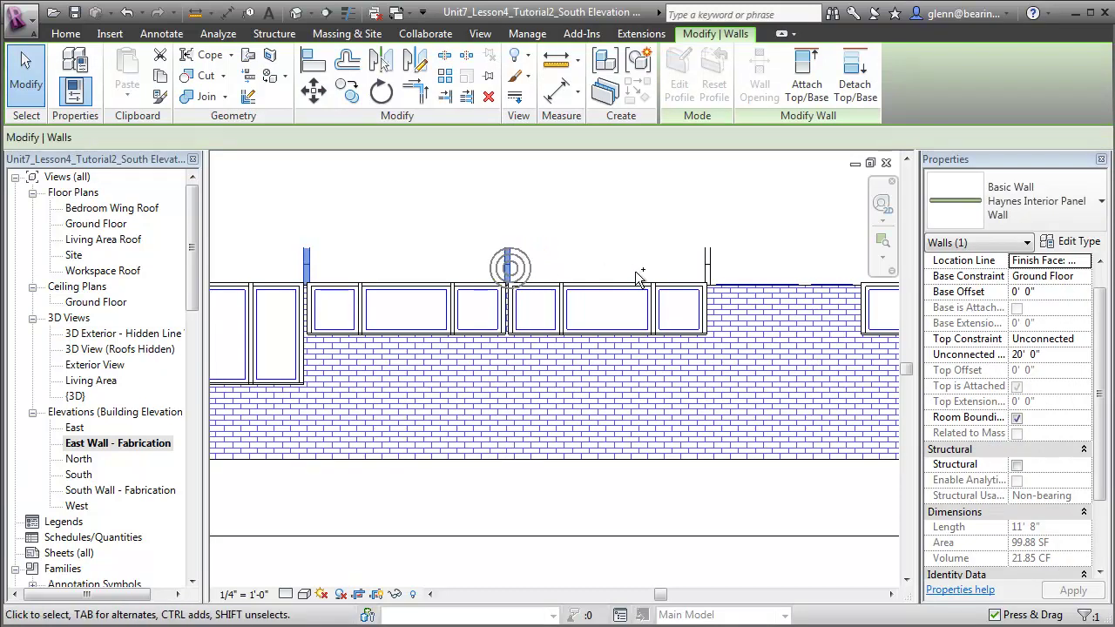
left_click(701, 258, "ctrl")
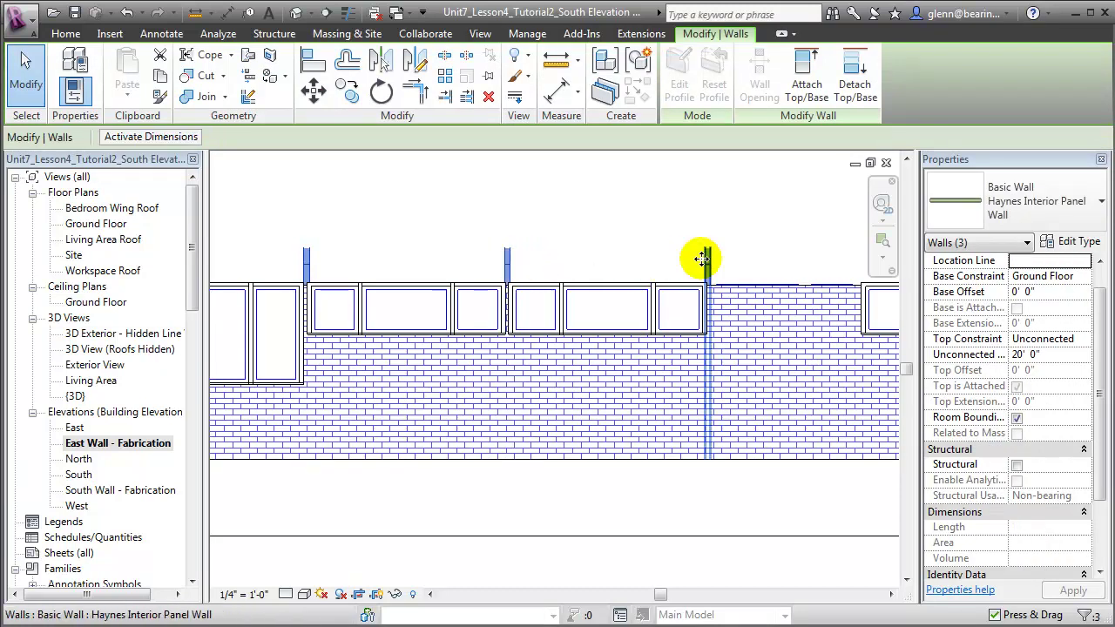
right_click(702, 258)
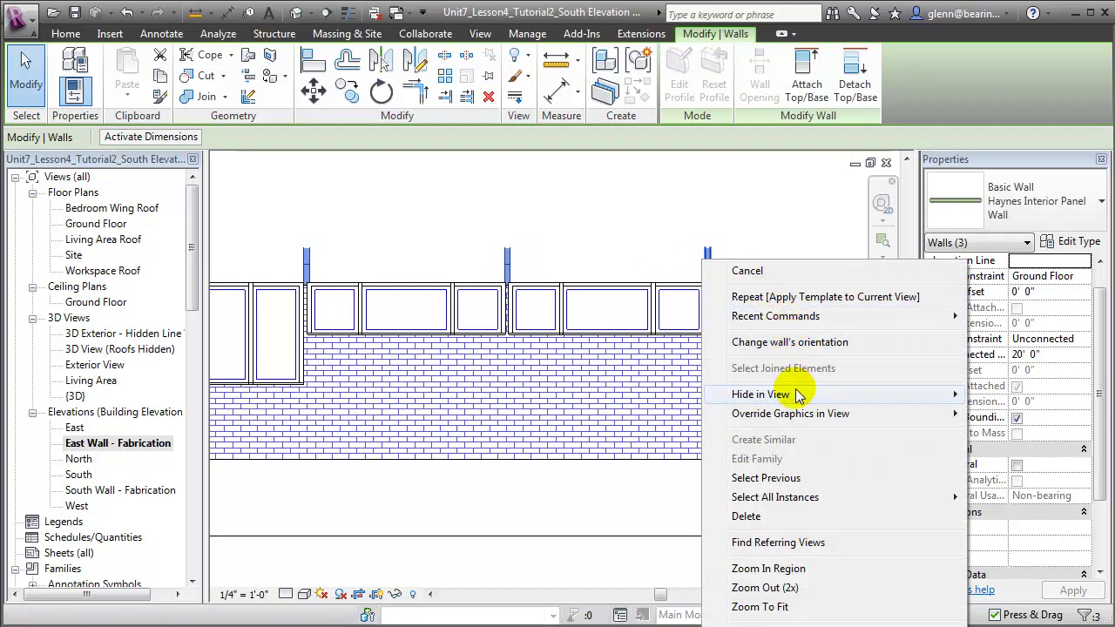
mouse_move(799, 395)
left_click(991, 392)
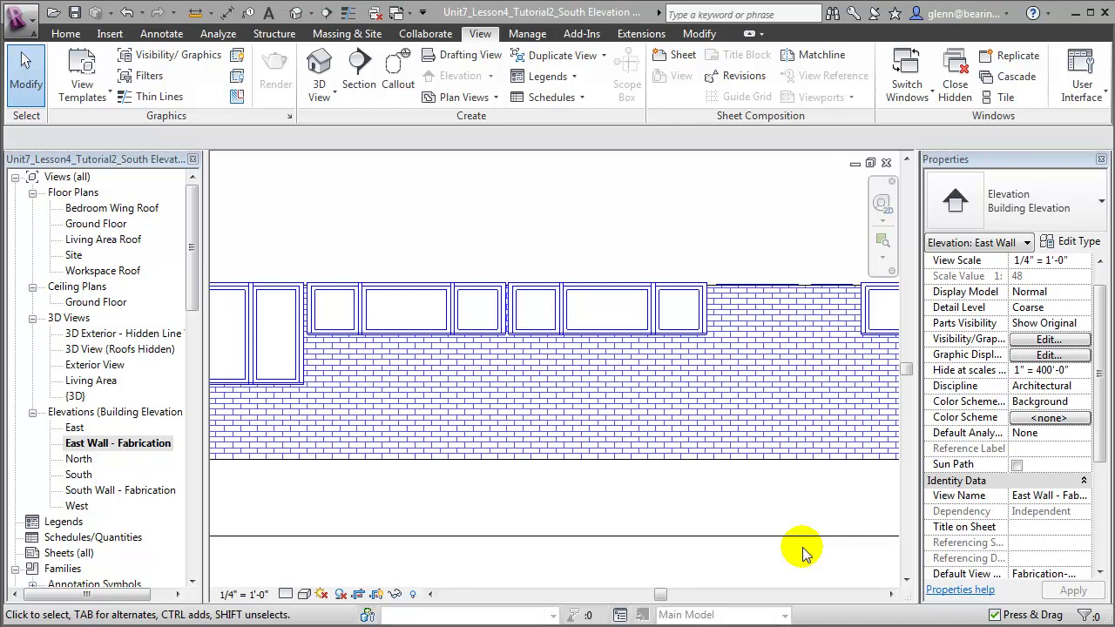
Use Linework with the Laser-Cutting line style to override the inner pane edges of the east wall's windows
left_click(698, 35)
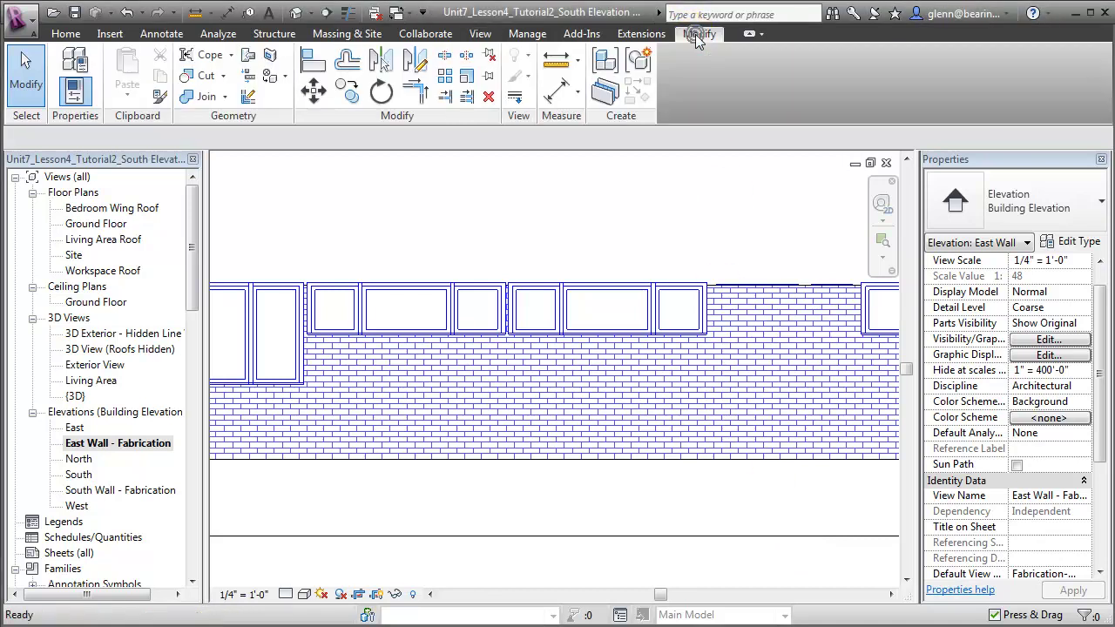
left_click(515, 94)
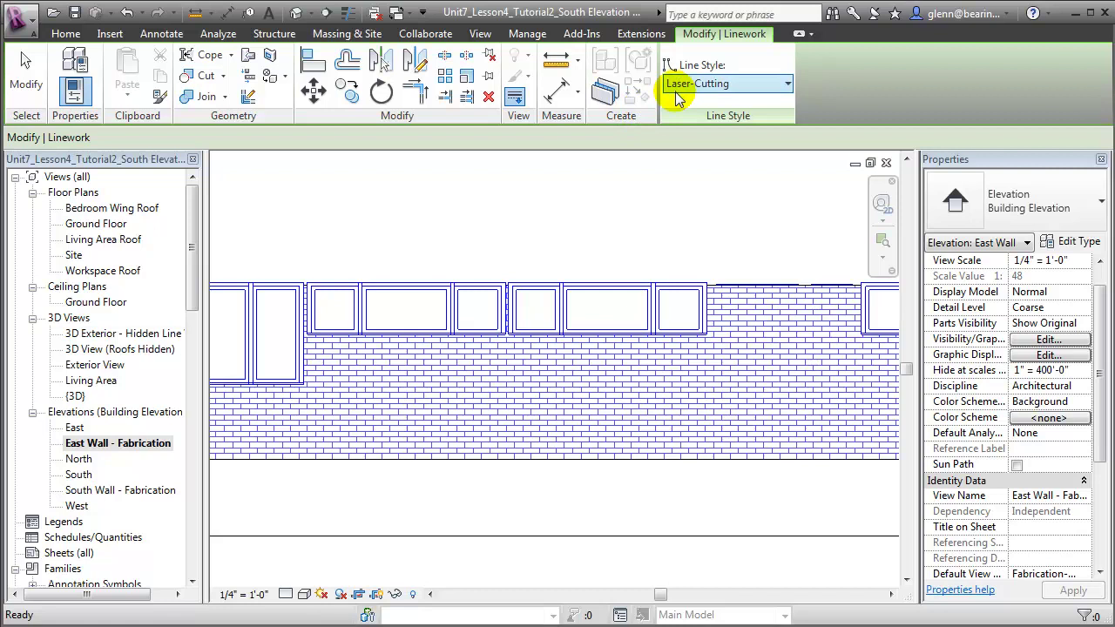
left_click(533, 288)
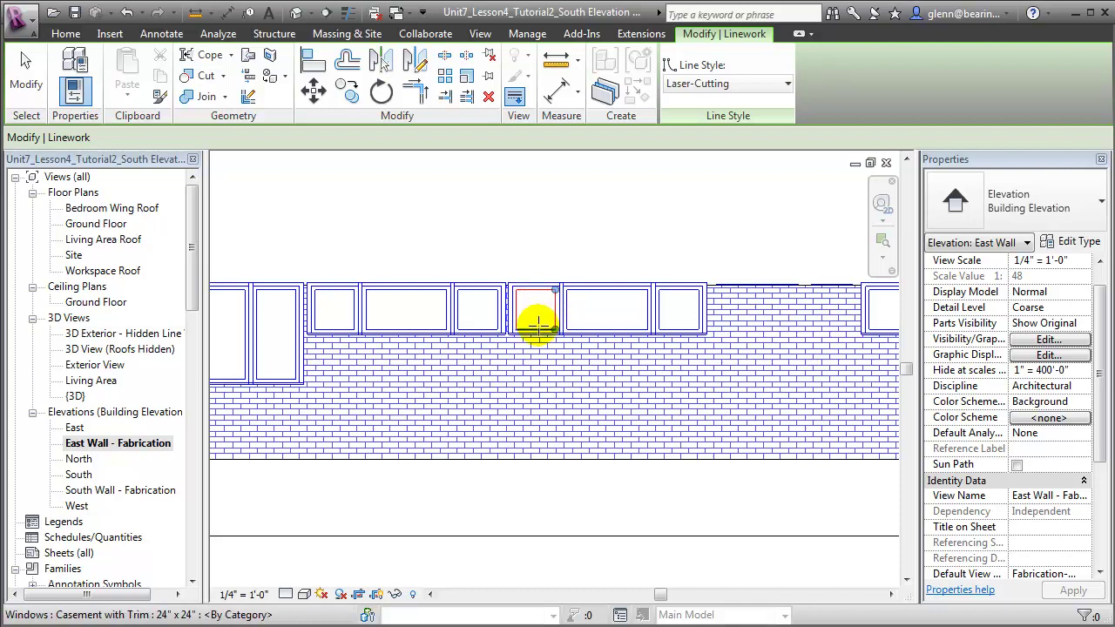
left_click(535, 321)
left_click(567, 311)
left_click(580, 293)
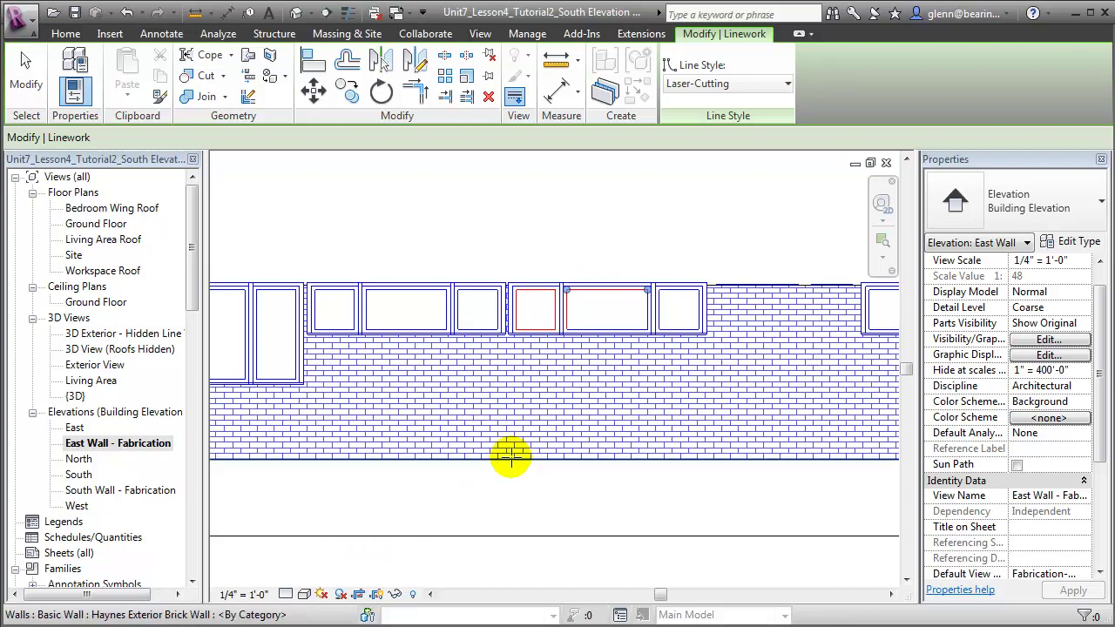
left_click(643, 316)
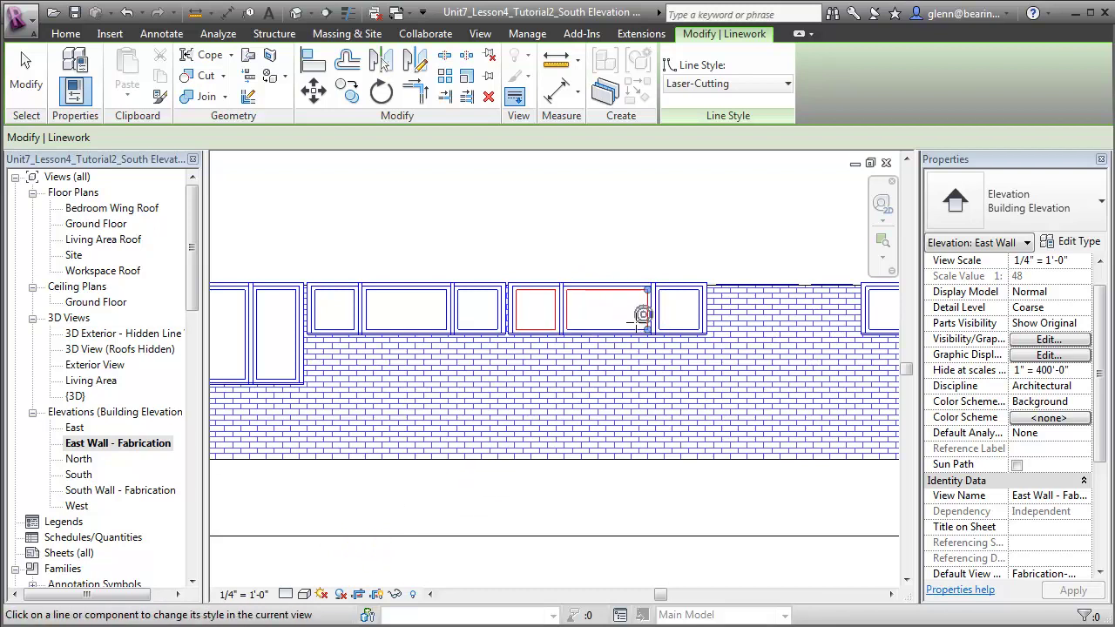
left_click(629, 330)
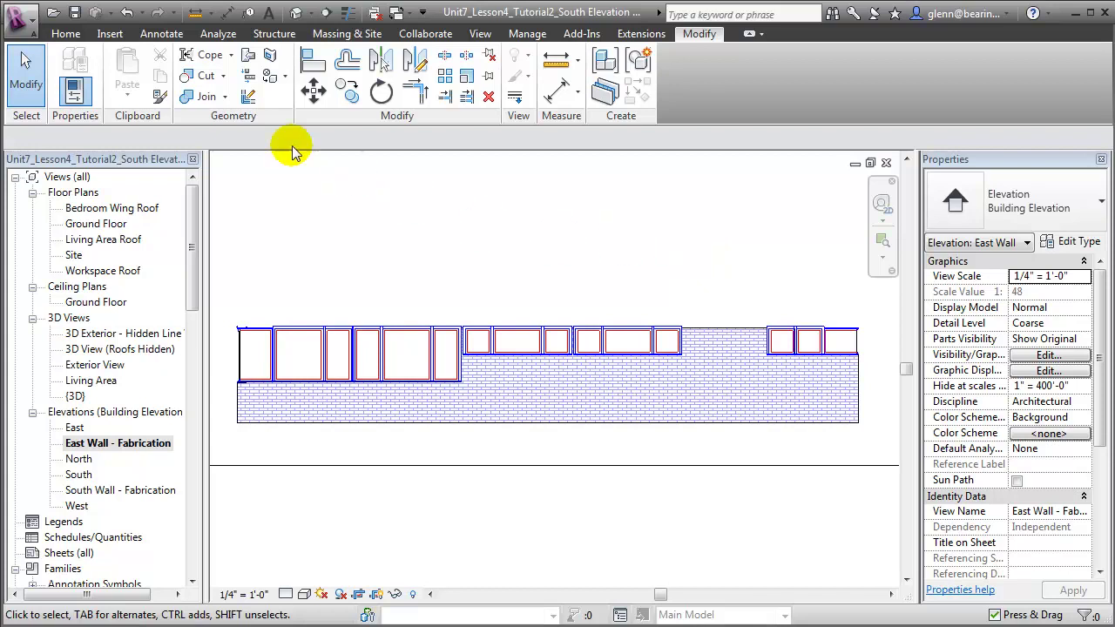
Draw a Laser-Cutting detail line along the base of the east wall from one end to the other
left_click(163, 35)
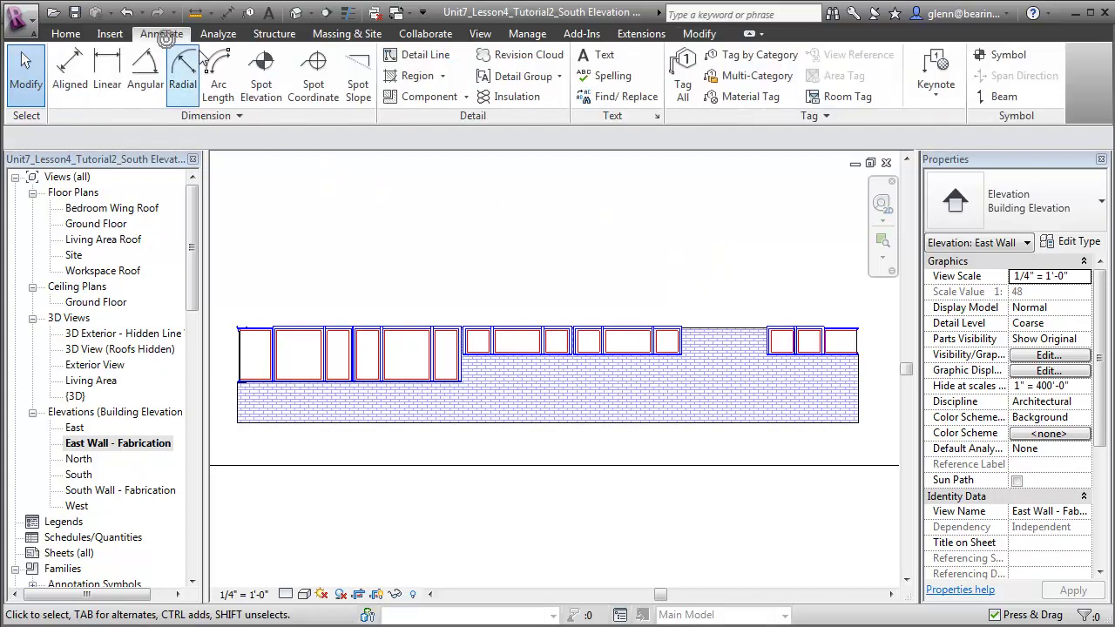
left_click(398, 55)
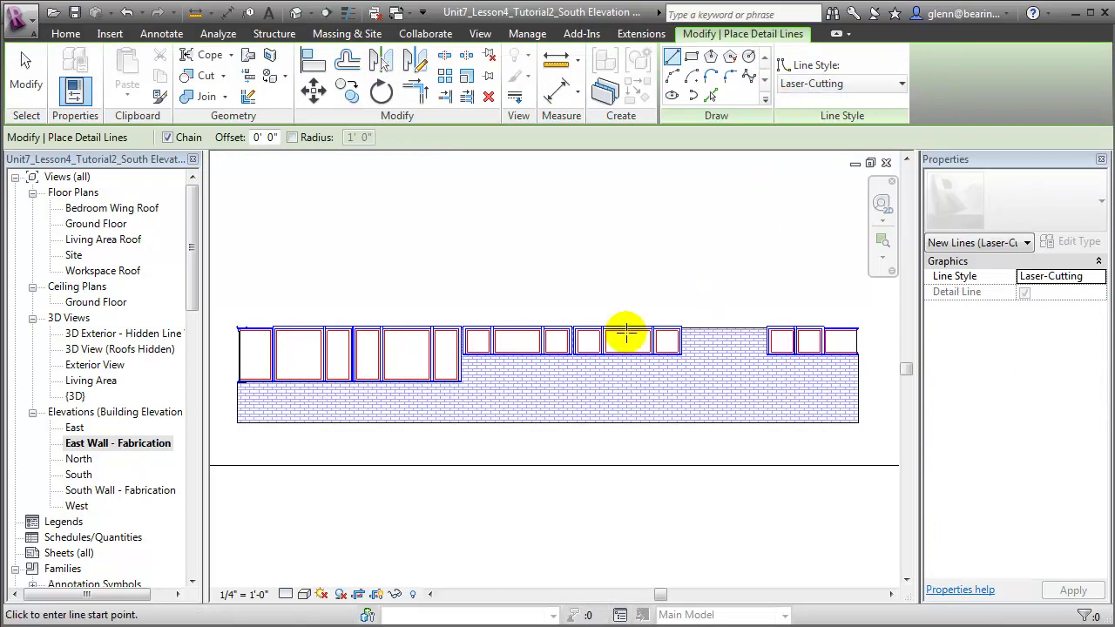
left_click(240, 382)
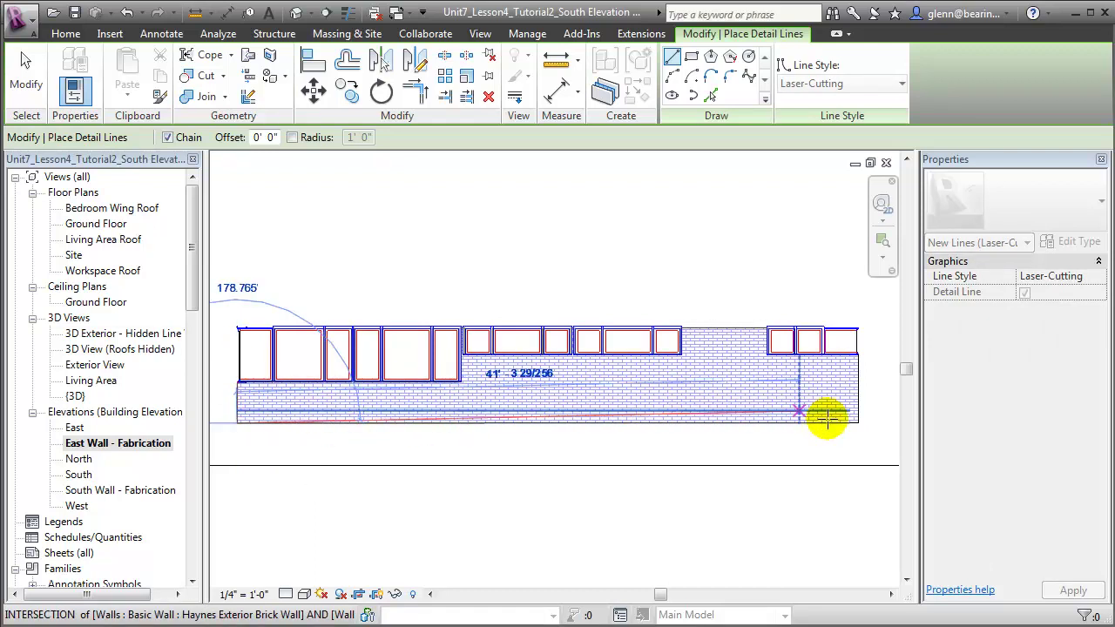
left_click(856, 423)
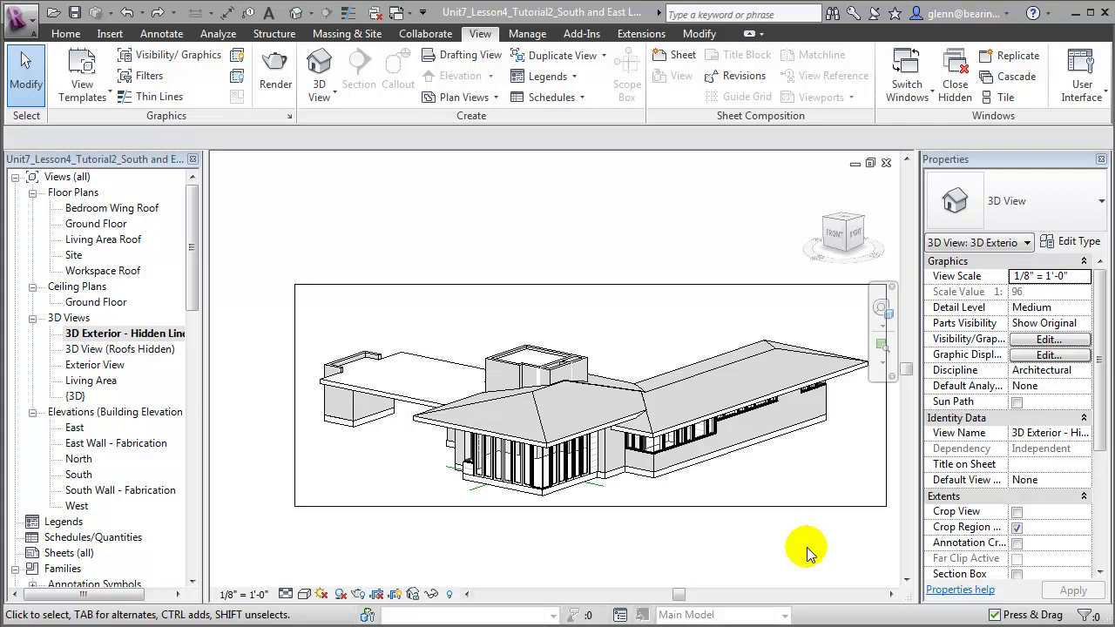
Open the South elevation and place a reference plane picked from the sloping edge of the main roof's east side
double_click(78, 475)
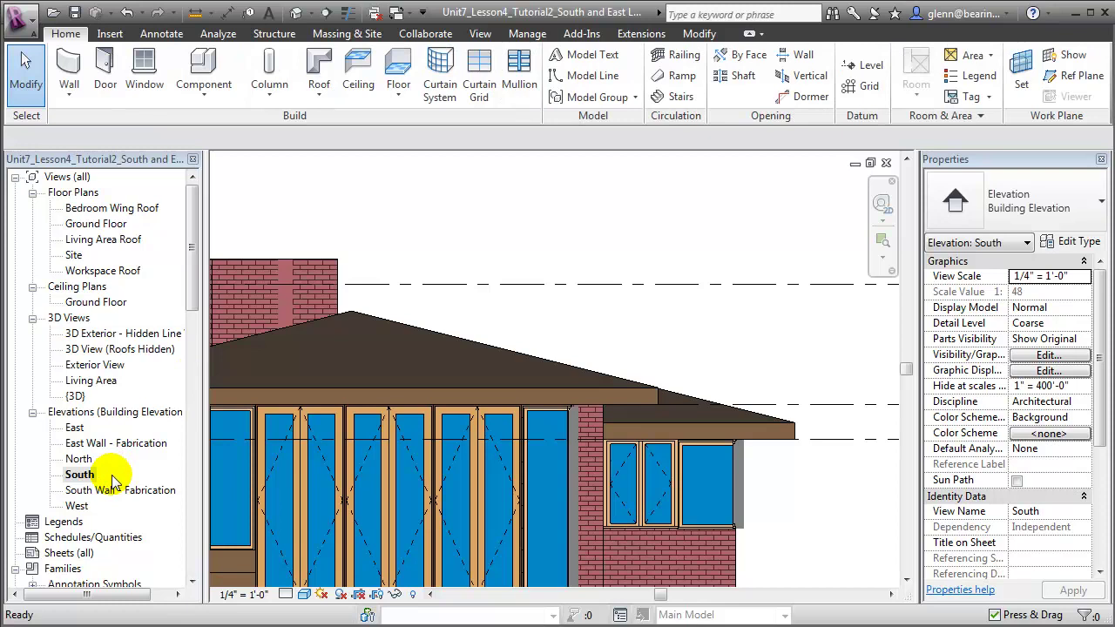
left_click(1078, 77)
left_click(691, 57)
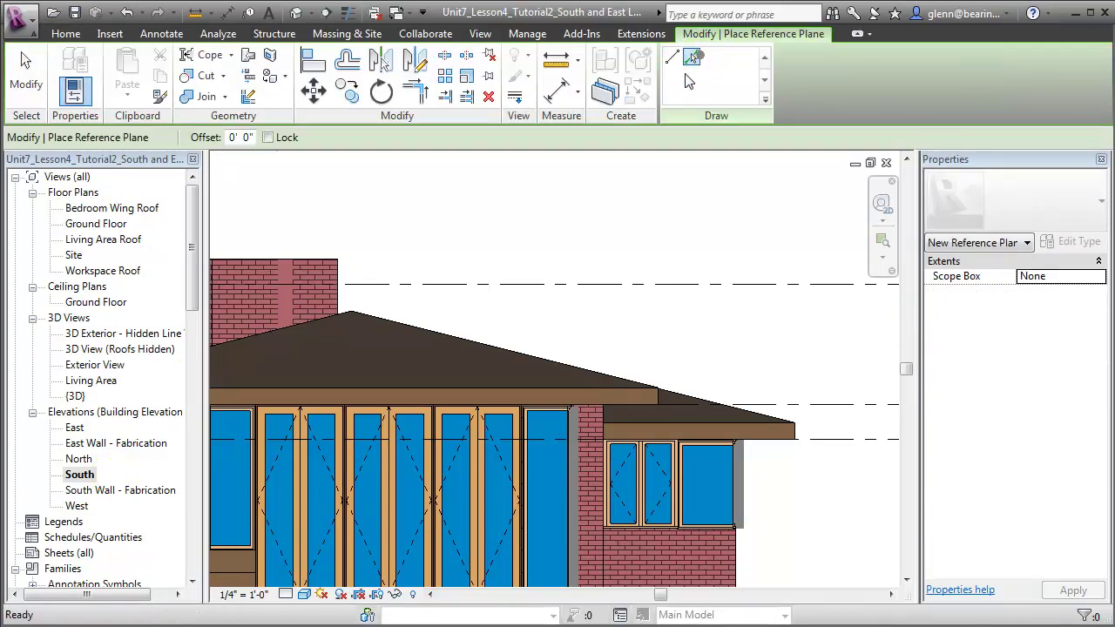
left_click(500, 348)
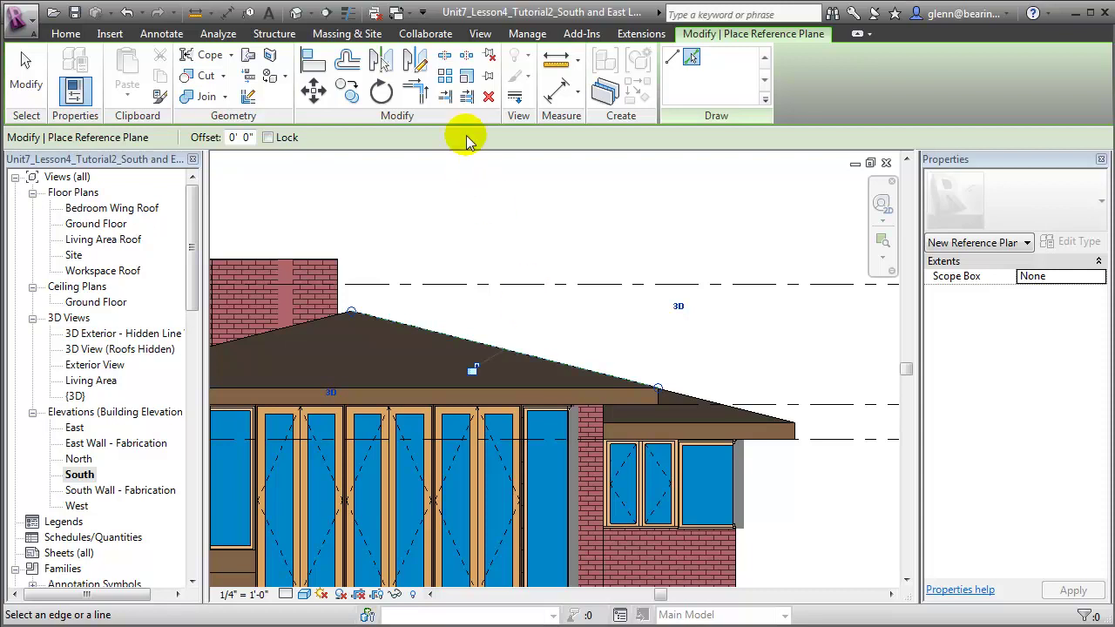
Create a vertical building section cutting through the east roof slope, from above the roof down to the doors
left_click(481, 35)
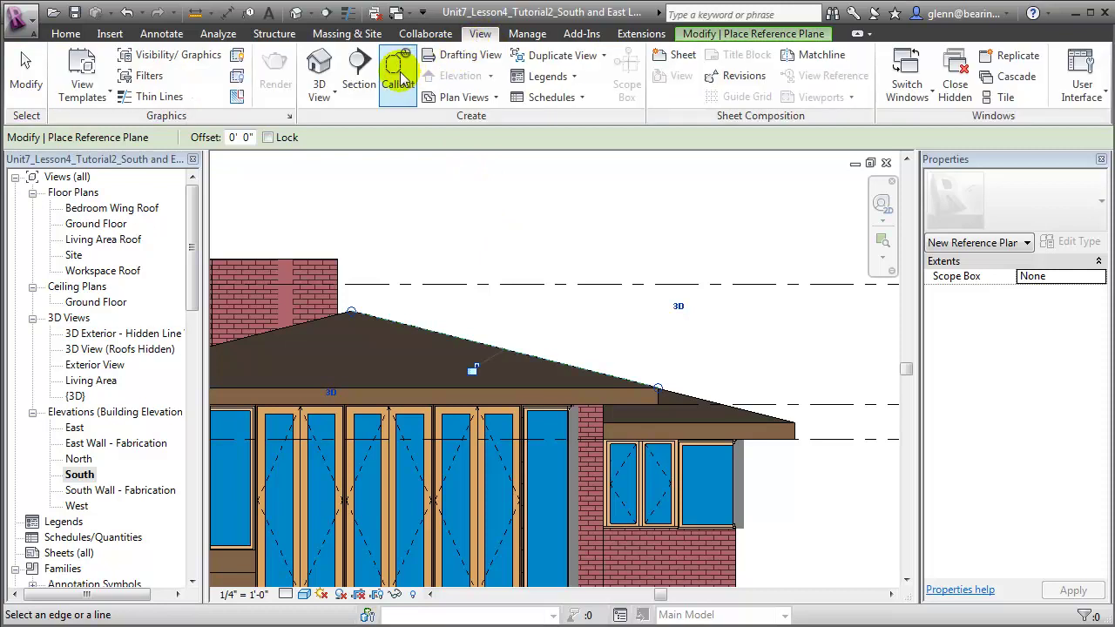
left_click(360, 65)
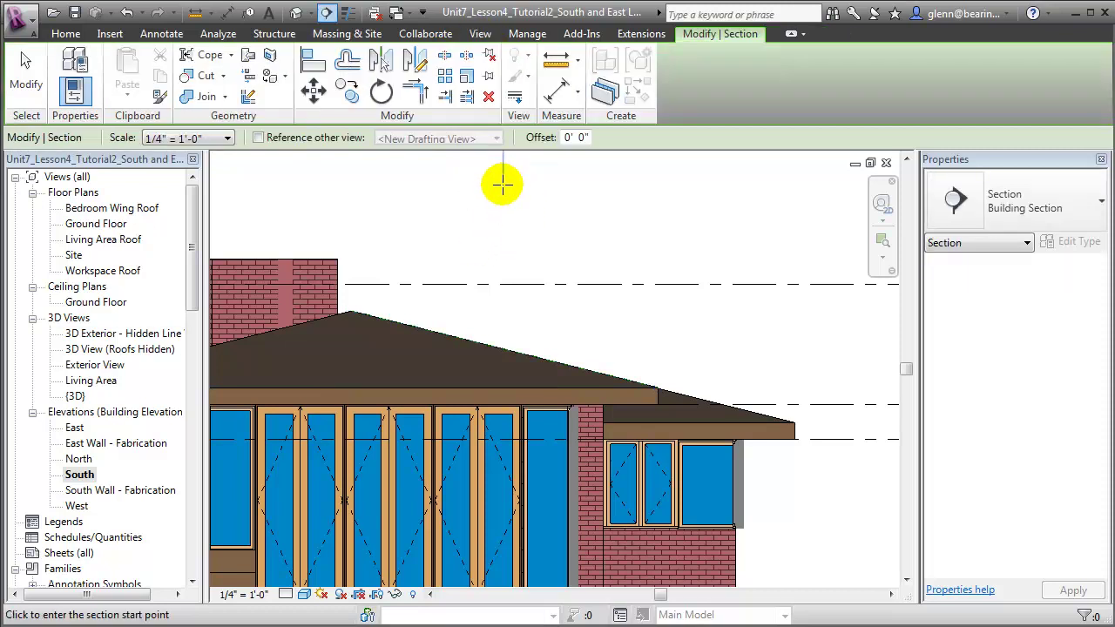
left_click(503, 185)
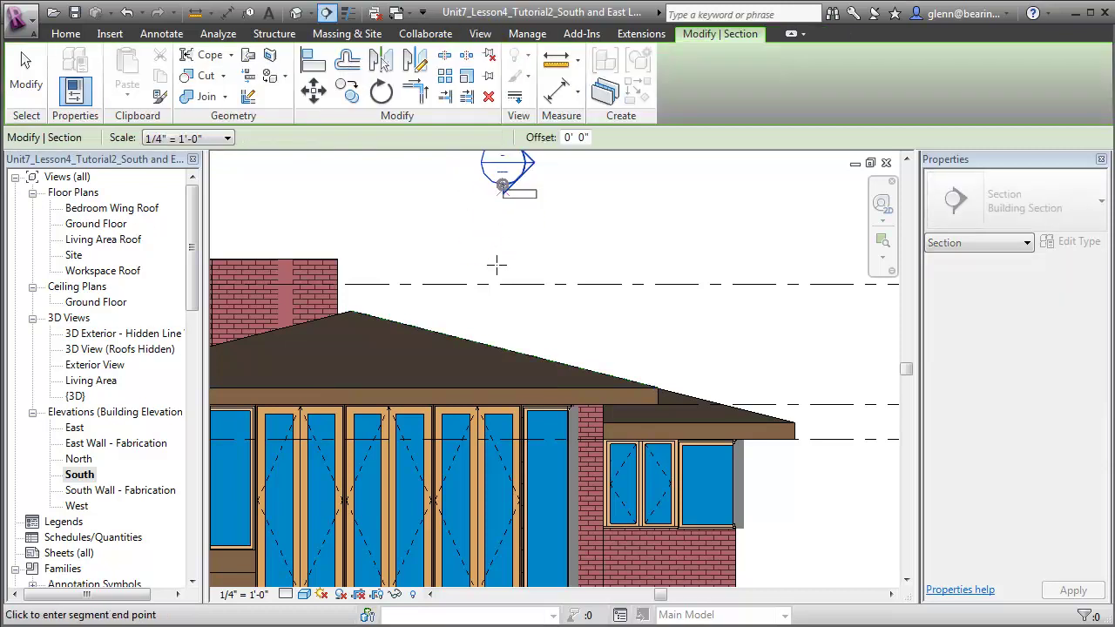
left_click(502, 530)
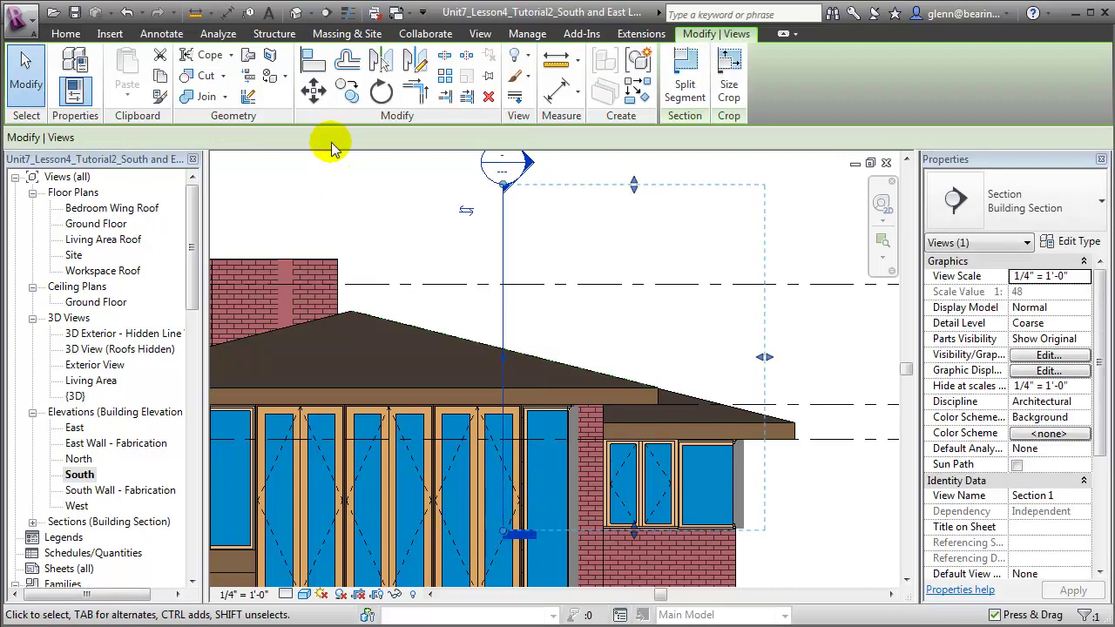
Rotate the section line about 76° so it runs parallel to the east roof slope
left_click(381, 93)
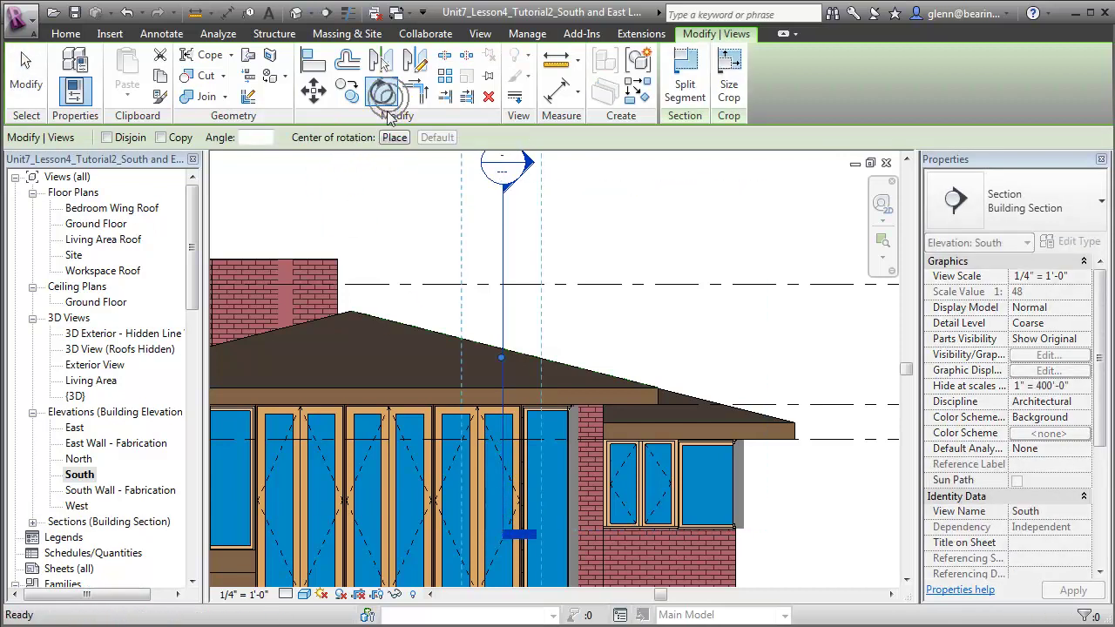
left_click(503, 246)
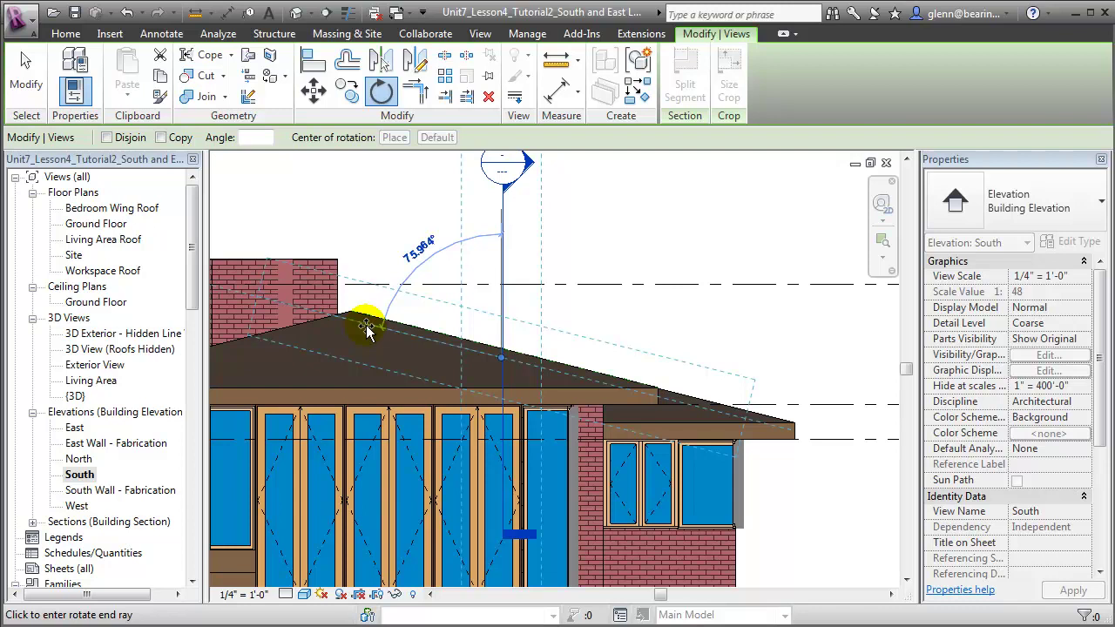
left_click(366, 327)
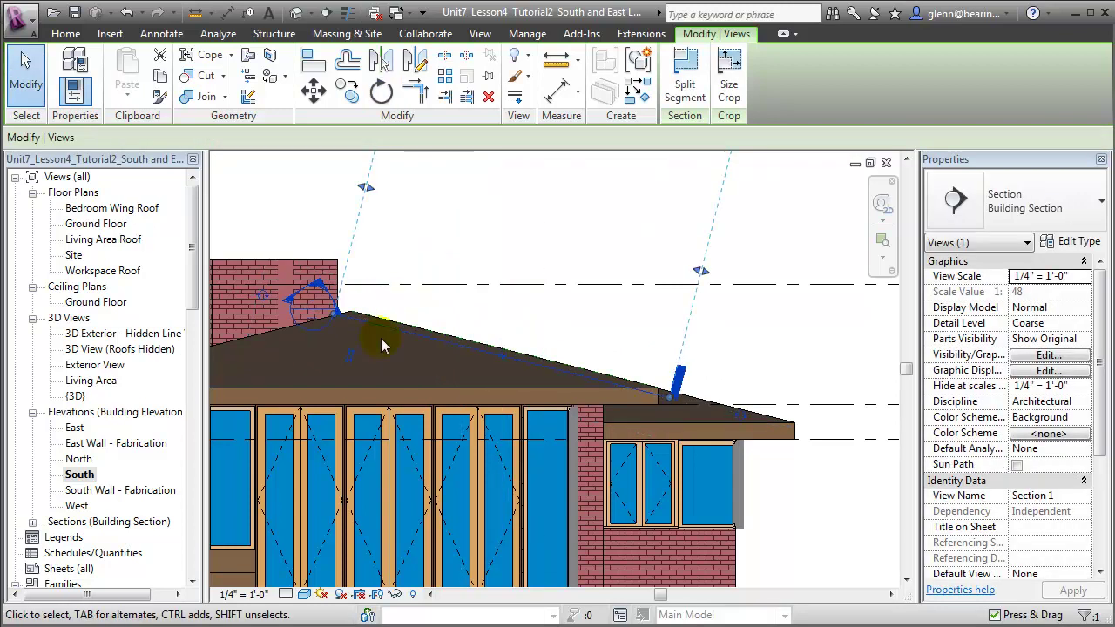
Place the section line just above the roof slope, looking down at it, and extend its line and crop boundary beyond the lower eave
left_click_drag(403, 331, 433, 304)
left_click_drag(411, 296, 393, 308)
left_click(360, 323)
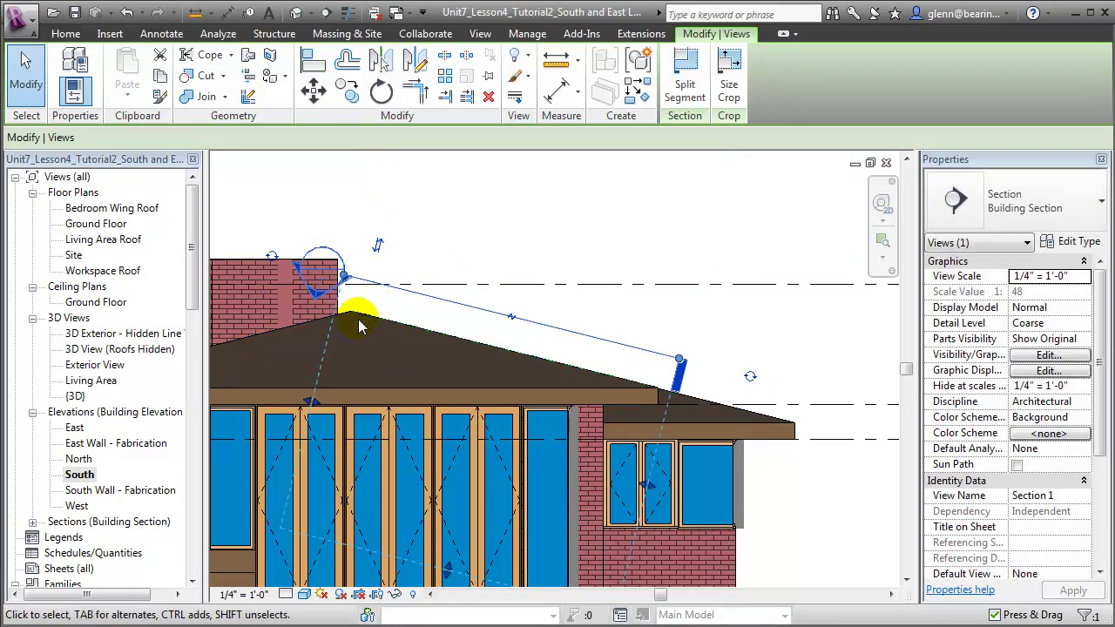
left_click_drag(680, 359, 822, 406)
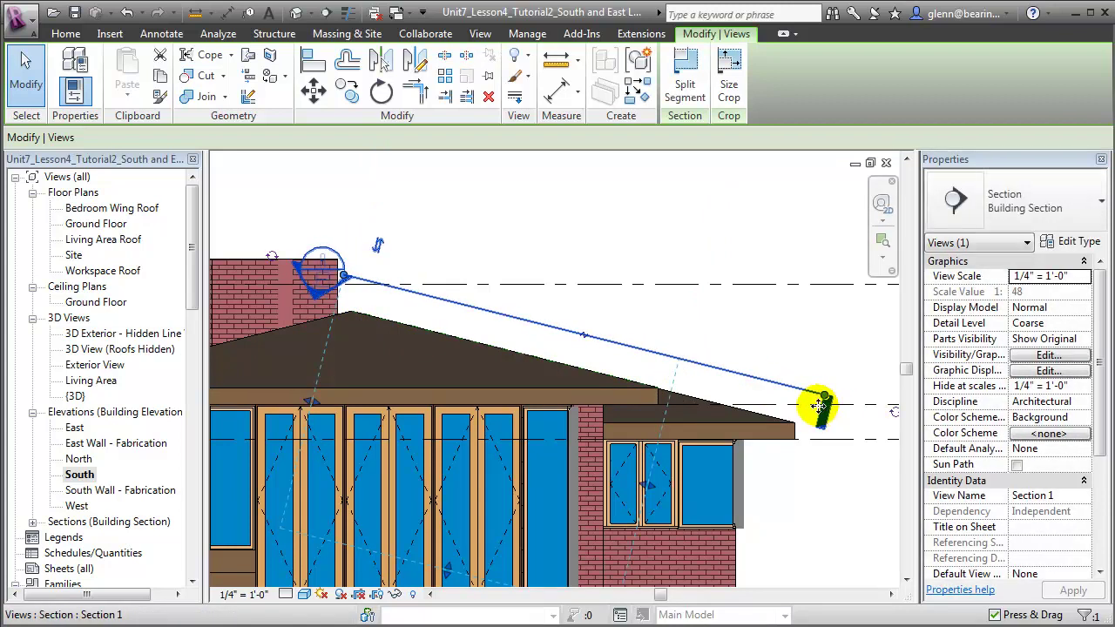
mouse_move(641, 460)
left_mouse_down()
mouse_move(652, 494)
mouse_move(799, 531)
left_mouse_up()
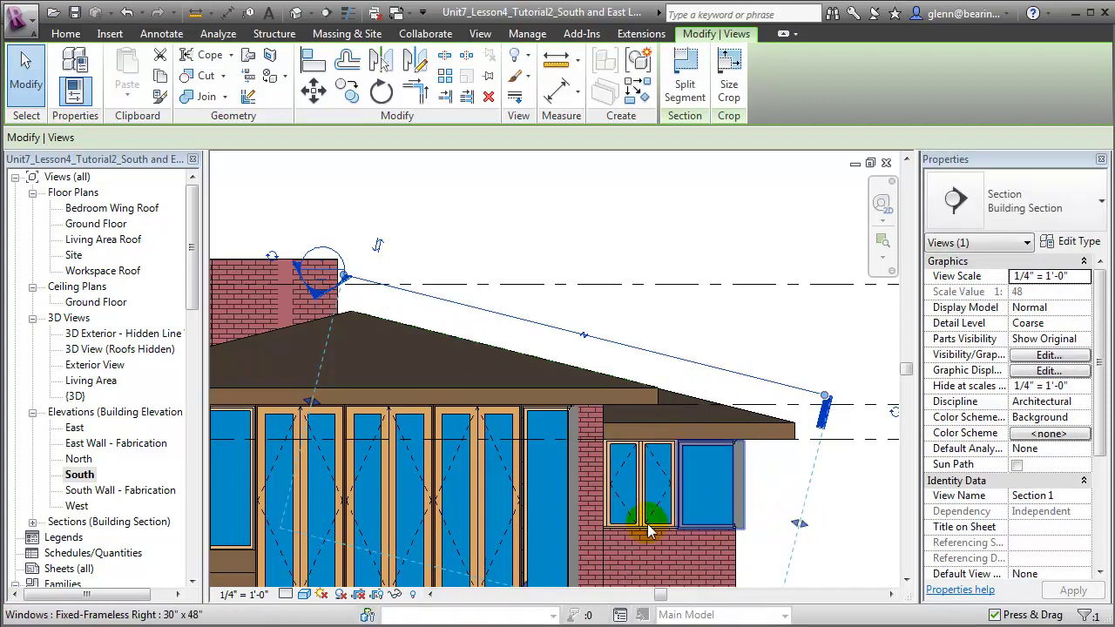
Open the new Section 1 view and rename it Roof - East Fabrication
left_click(31, 523)
double_click(75, 538)
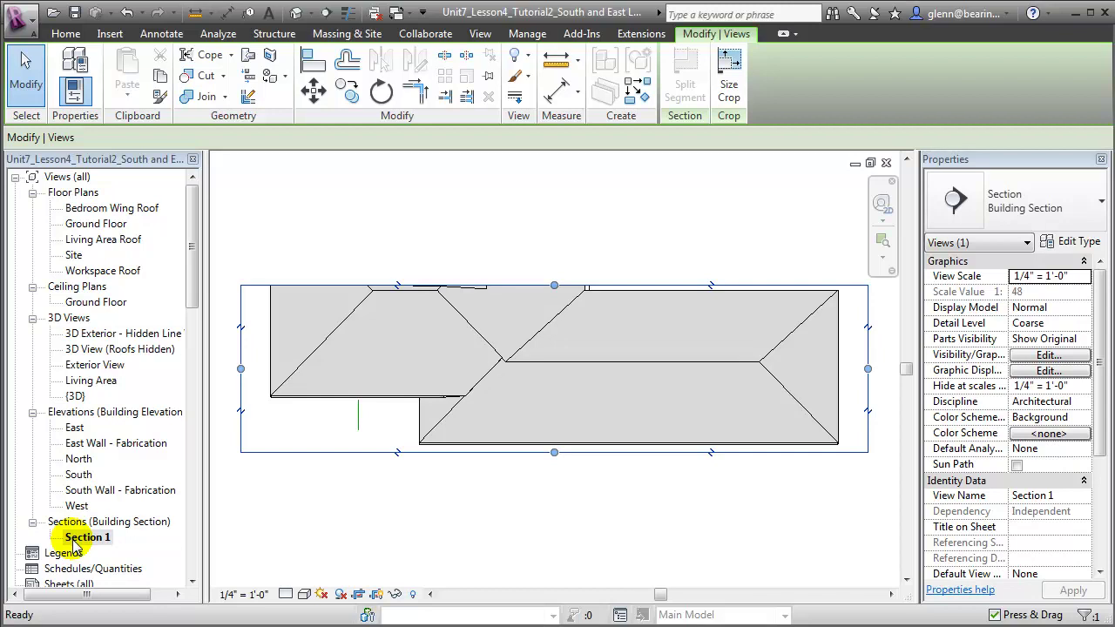
right_click(75, 540)
left_click(153, 454)
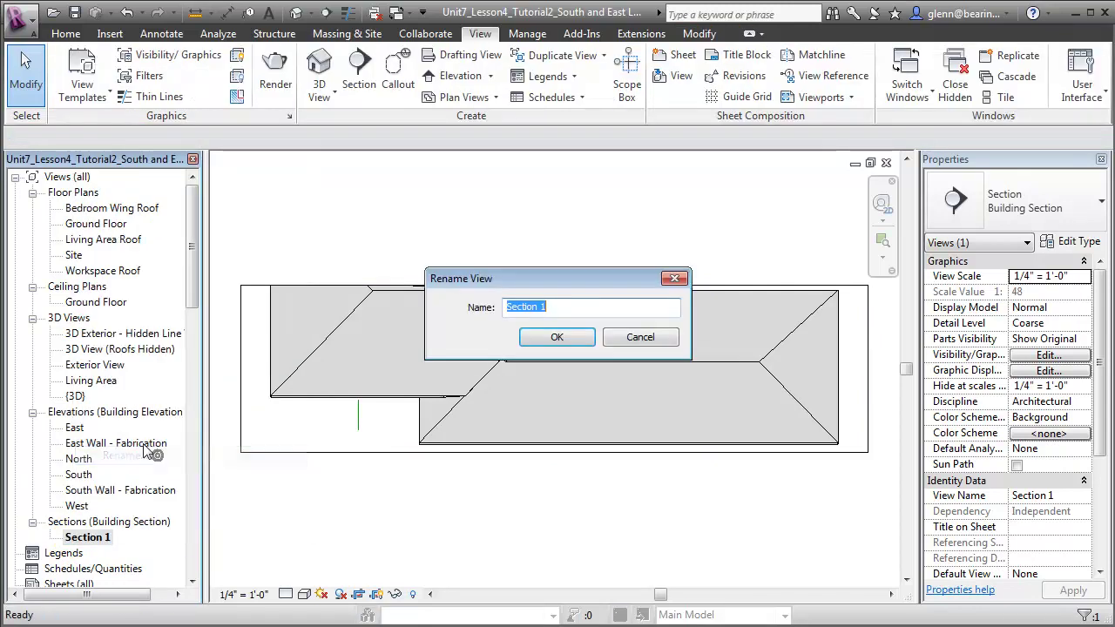
key("BackSpace")
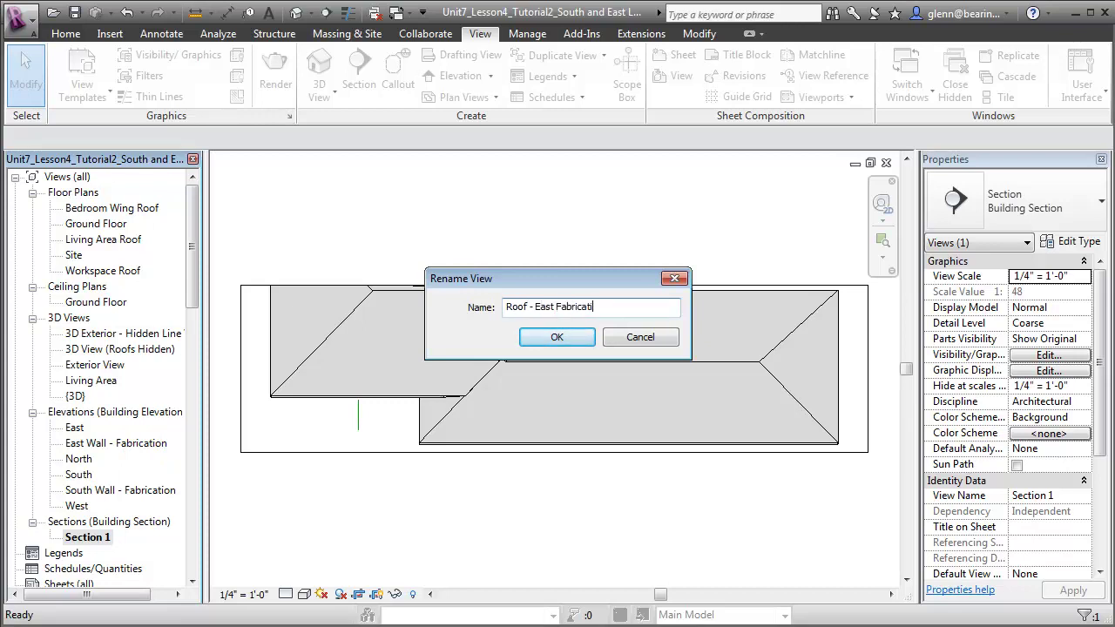
type("Roof - East Fabrication")
key("Return")
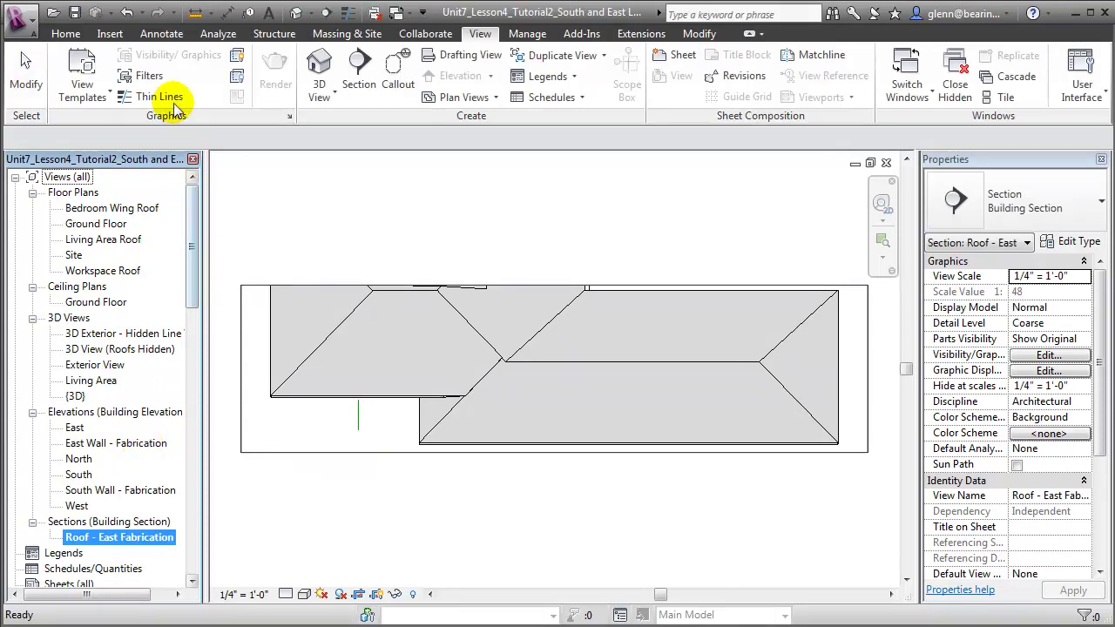
Trace the east roof slope's outline with Laser-Cutting detail lines picked along its hip, ridge, valley and eave edges
left_click(172, 39)
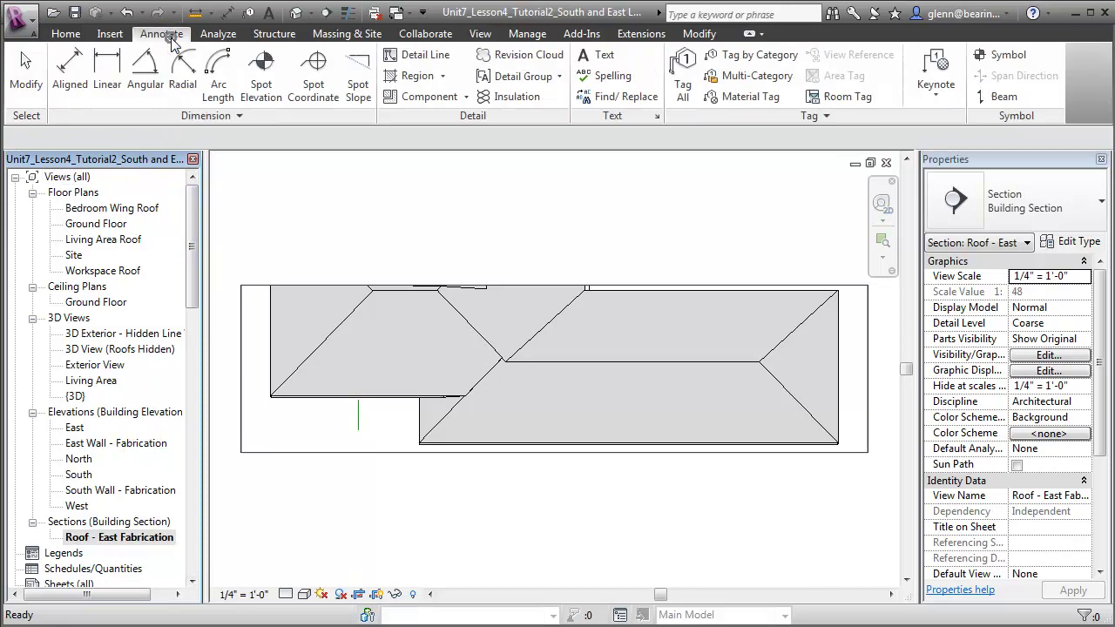
left_click(427, 61)
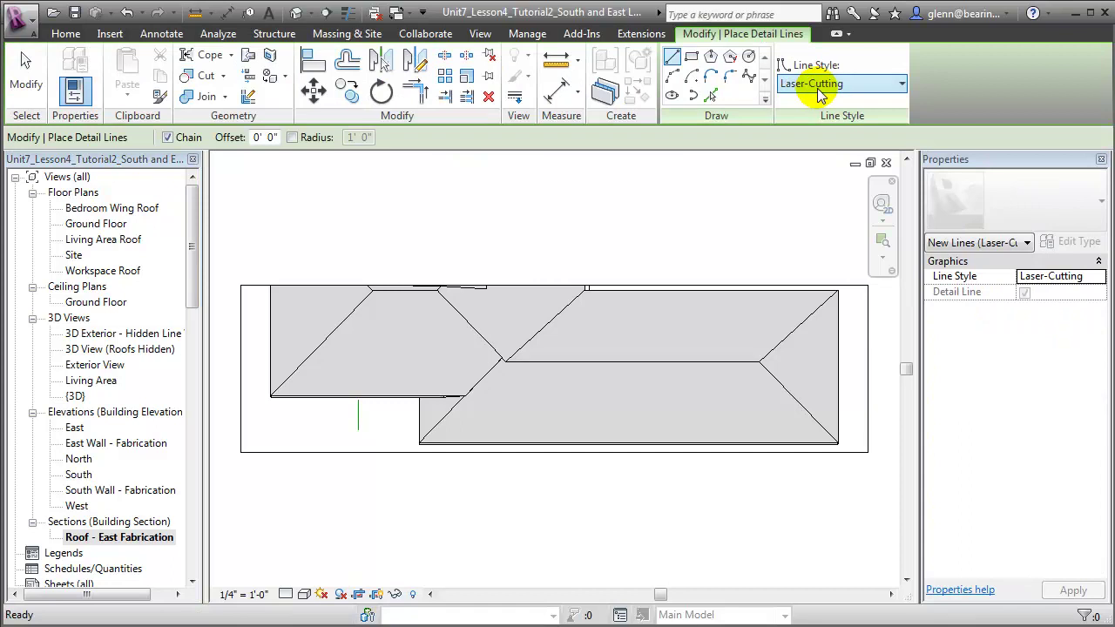
left_click(710, 95)
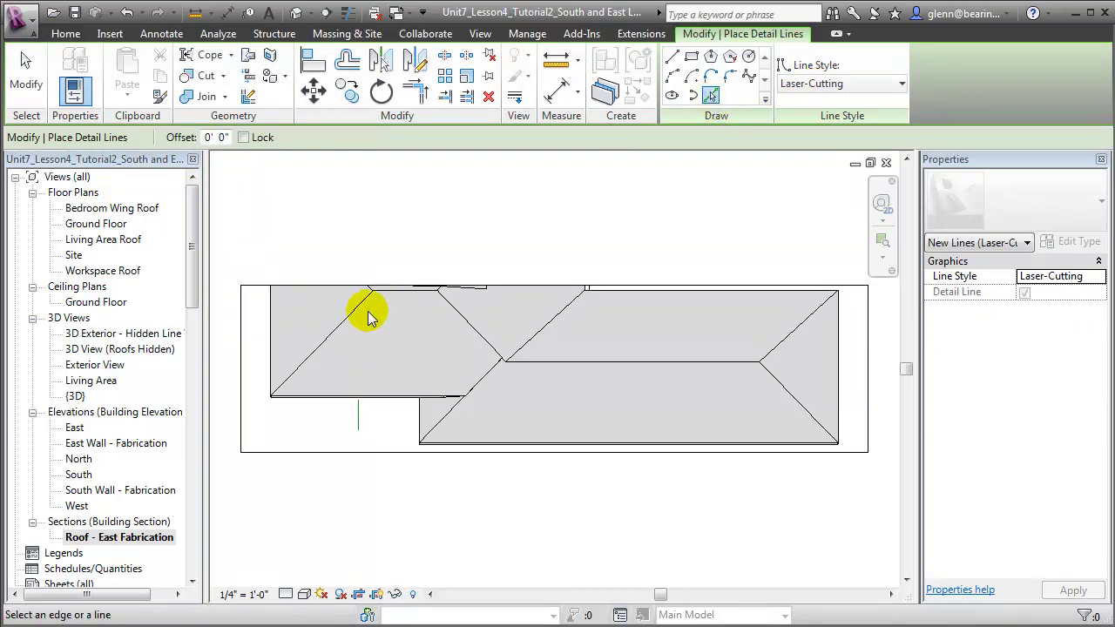
left_click(340, 322)
left_click(400, 297)
left_click(457, 310)
left_click(534, 362)
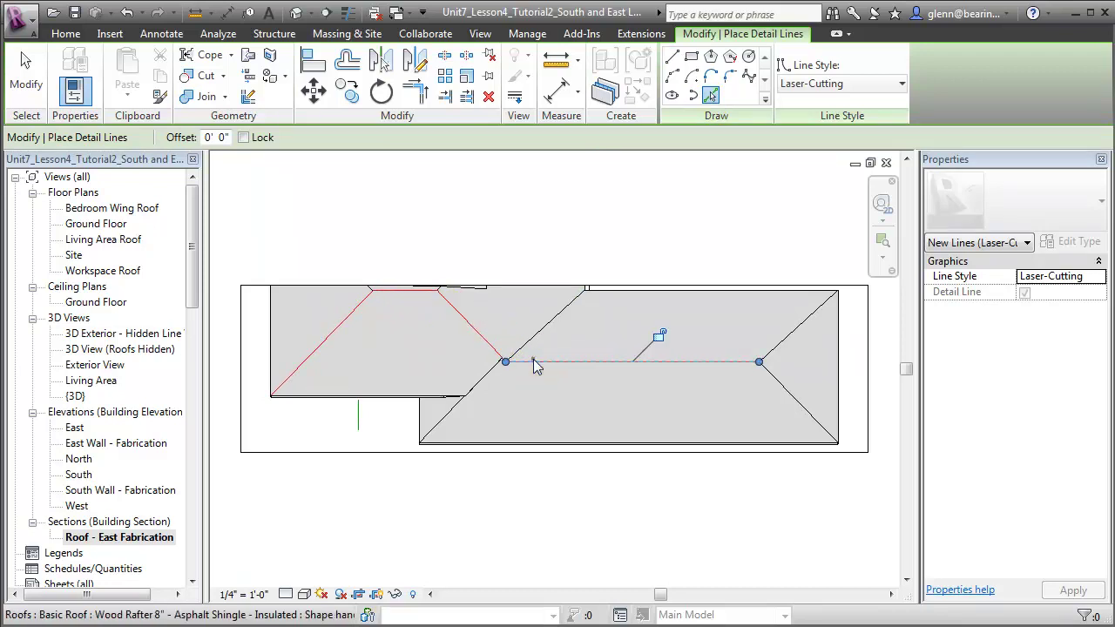
left_click(771, 394)
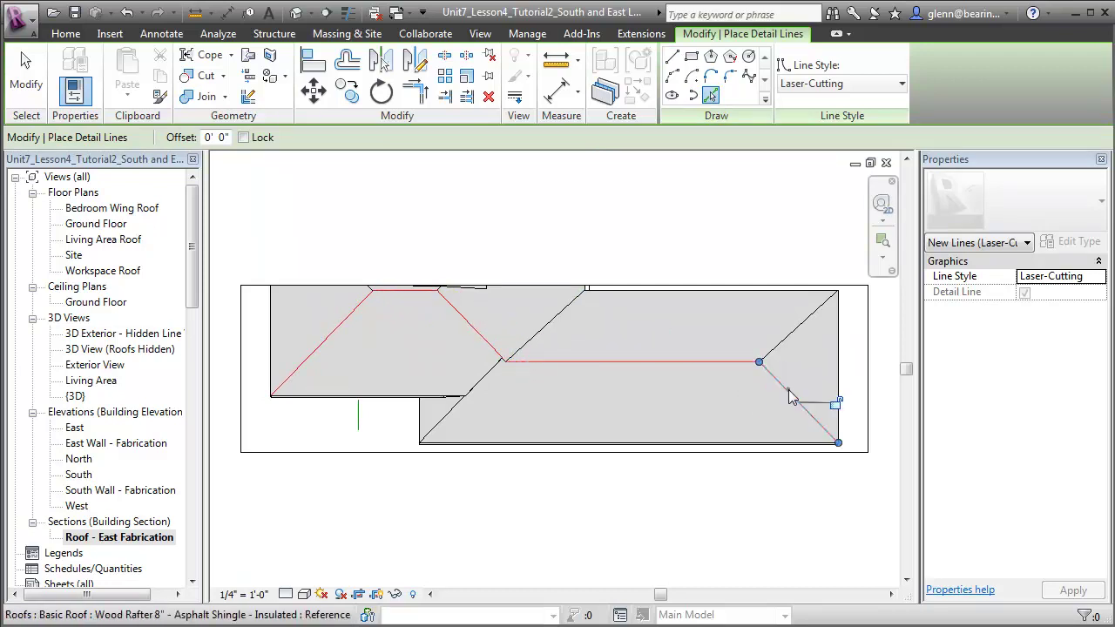
left_click(722, 443)
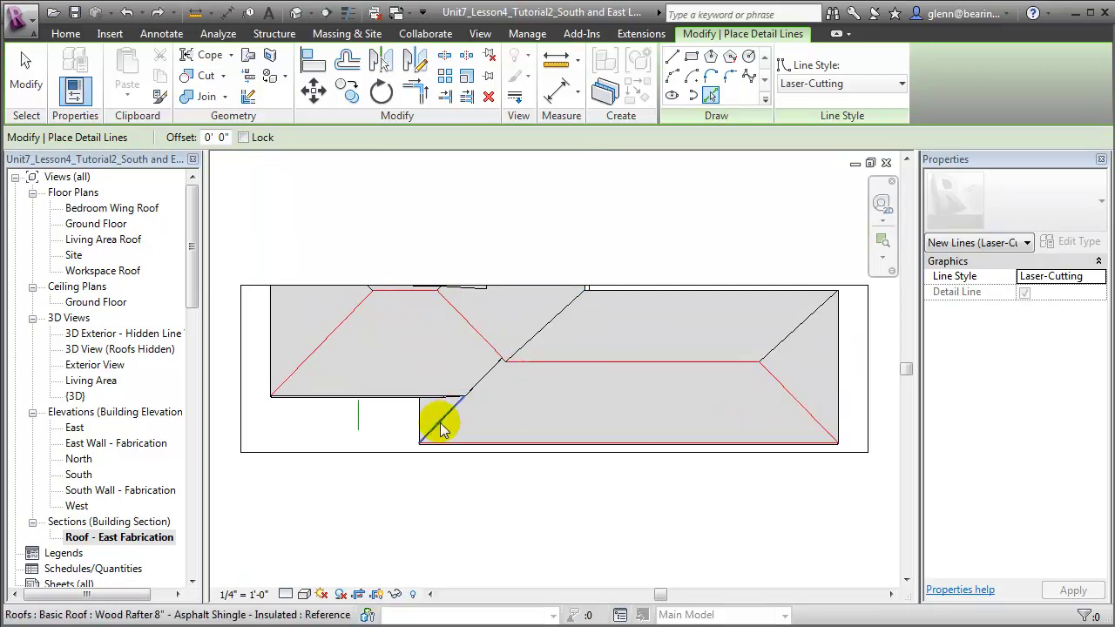
left_click(440, 427)
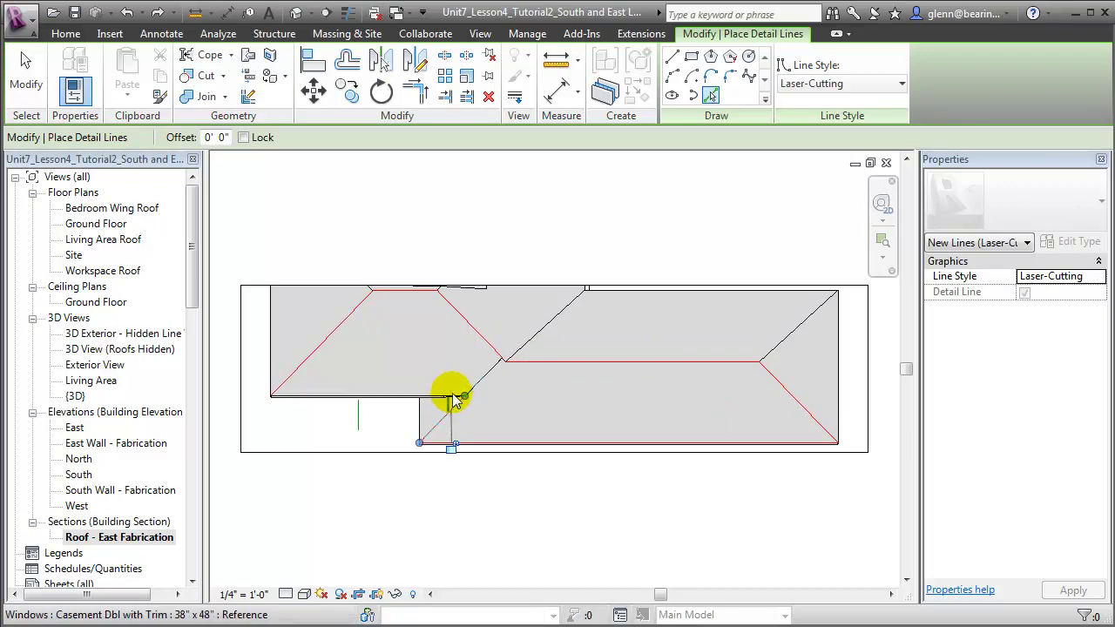
left_click(454, 399)
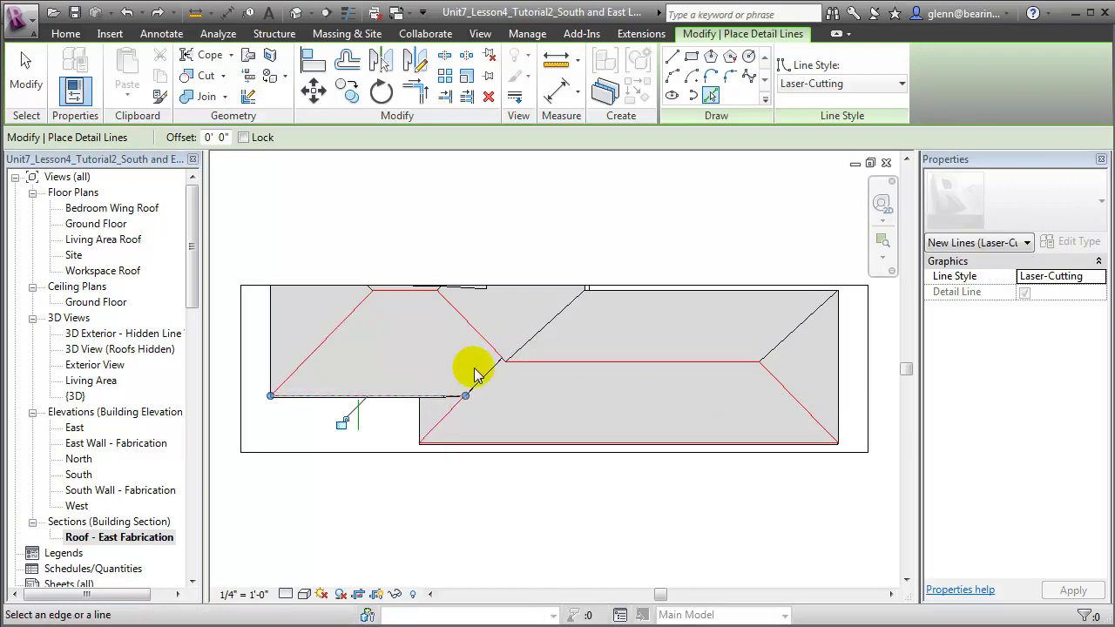
key("Escape")
key("Escape")
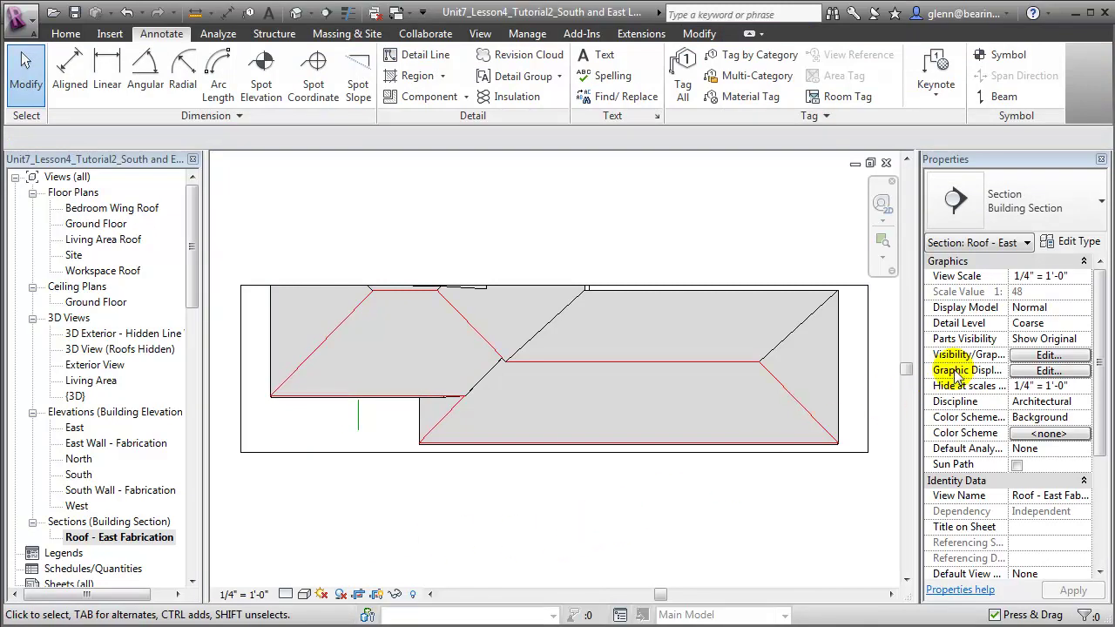
Hide all model categories except Lines in the Roof - East Fabrication view
left_click(1046, 356)
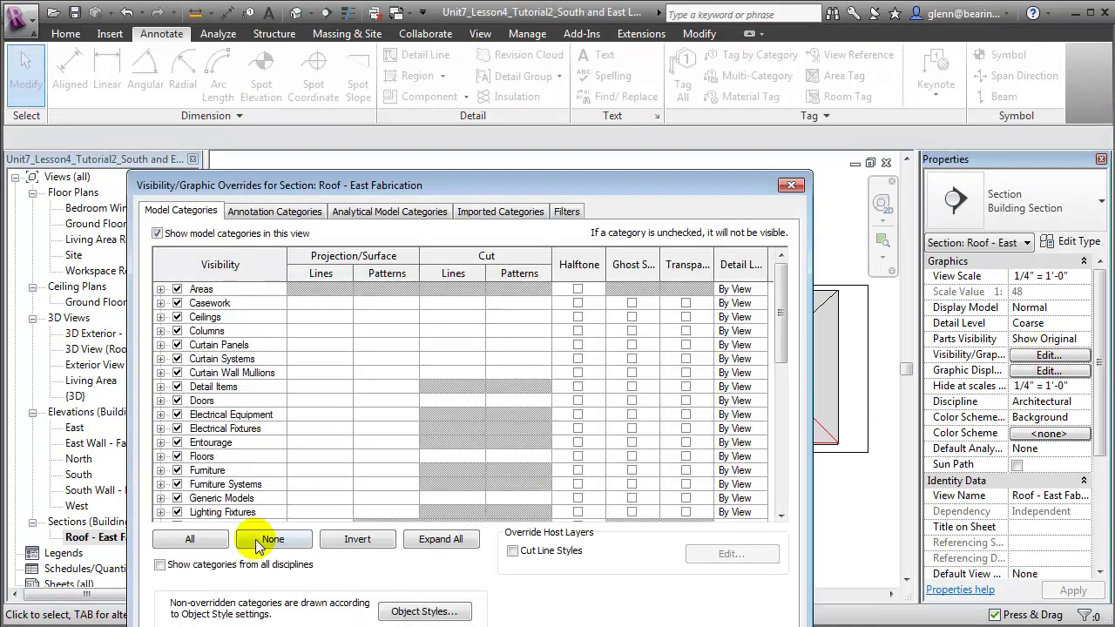
left_click(211, 536)
left_click(180, 450)
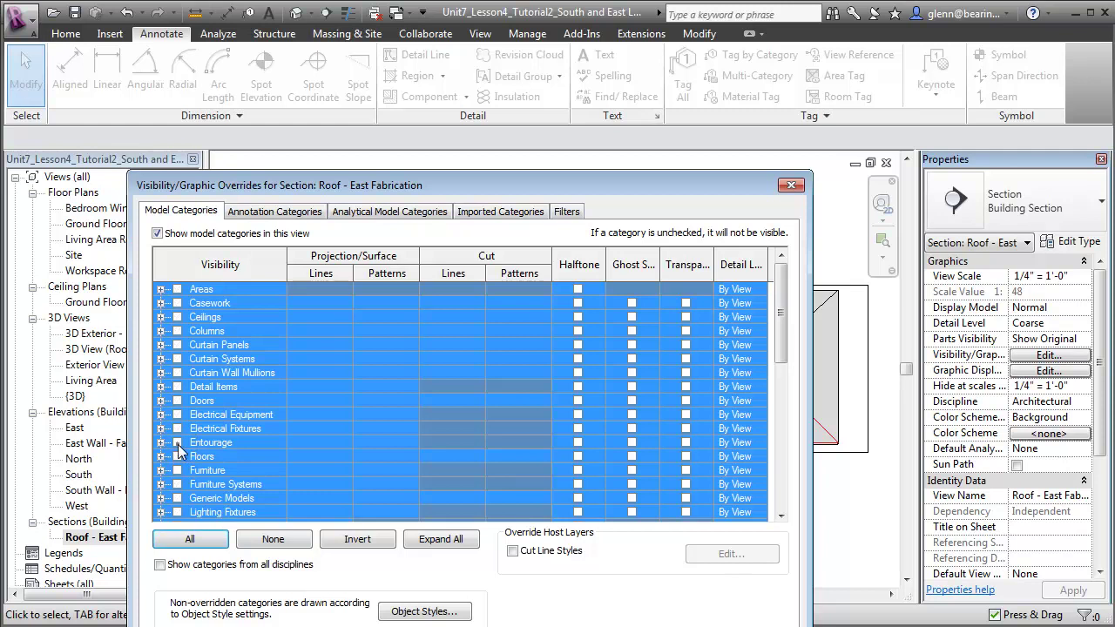
left_click(262, 538)
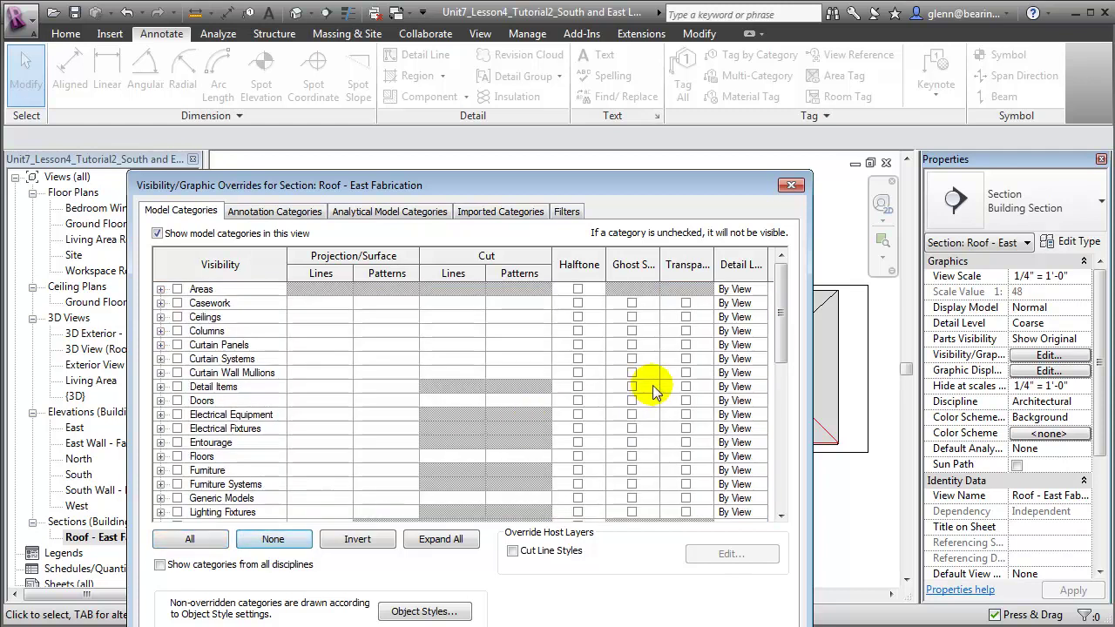
left_click_drag(780, 347, 780, 368)
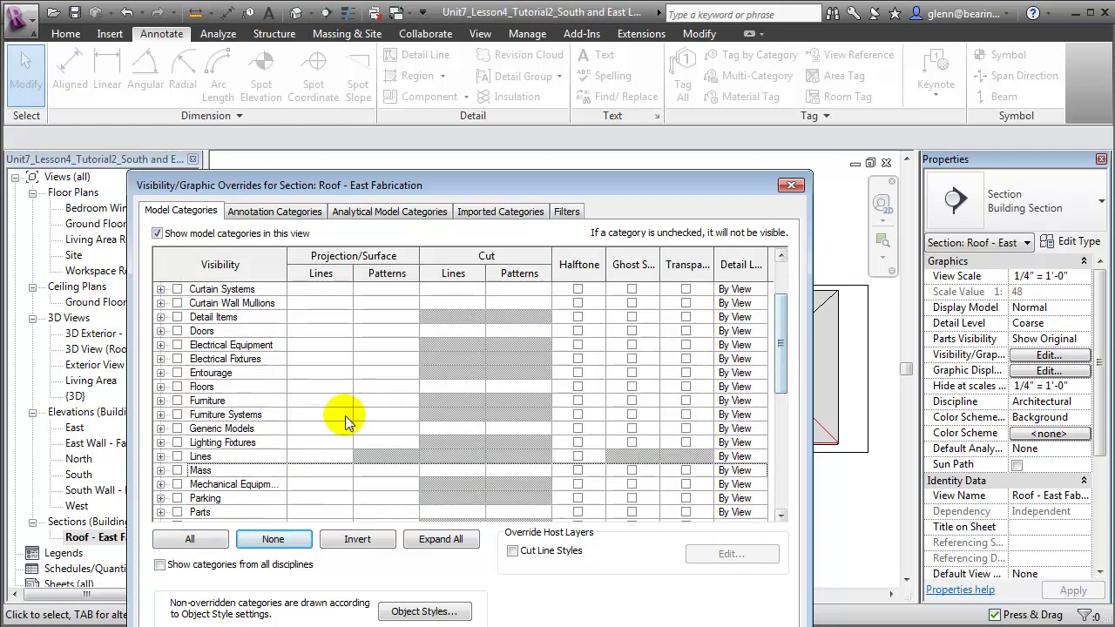
left_click(177, 457)
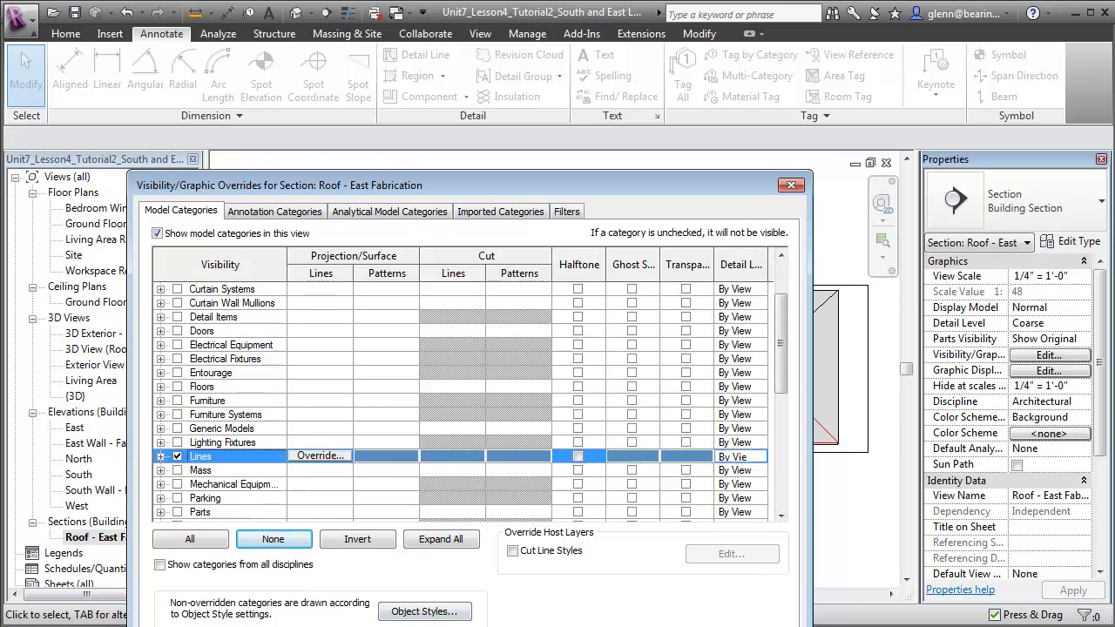
key("Return")
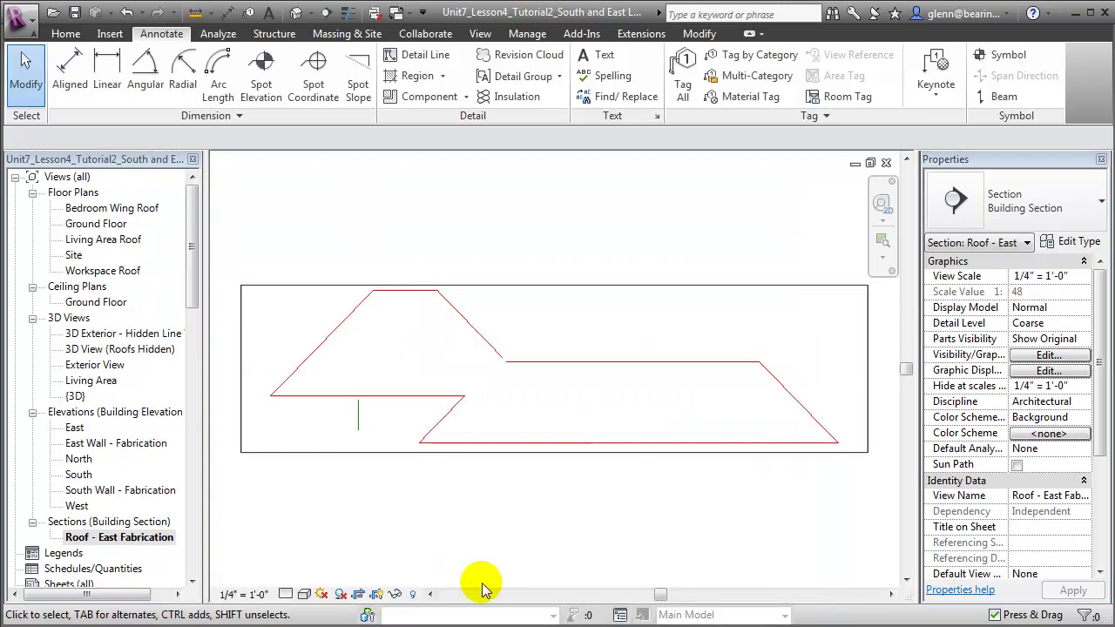
Trim the sloping red cutting line and the long horizontal ridge line to a closed corner where they leave a gap
left_click(481, 345)
key("t")
key("r")
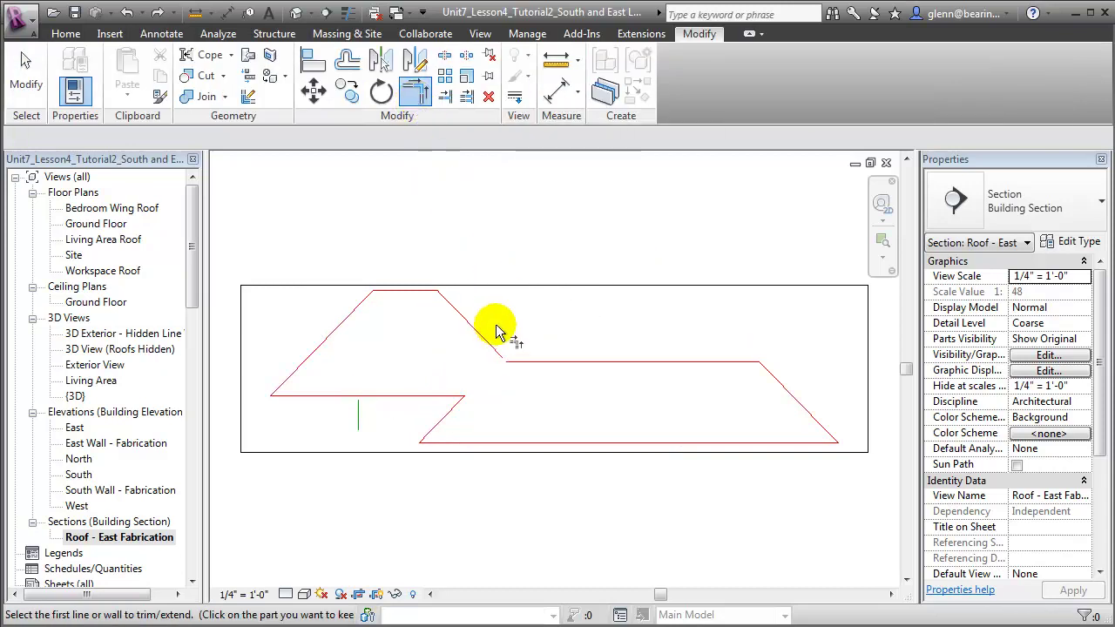
left_click(490, 345)
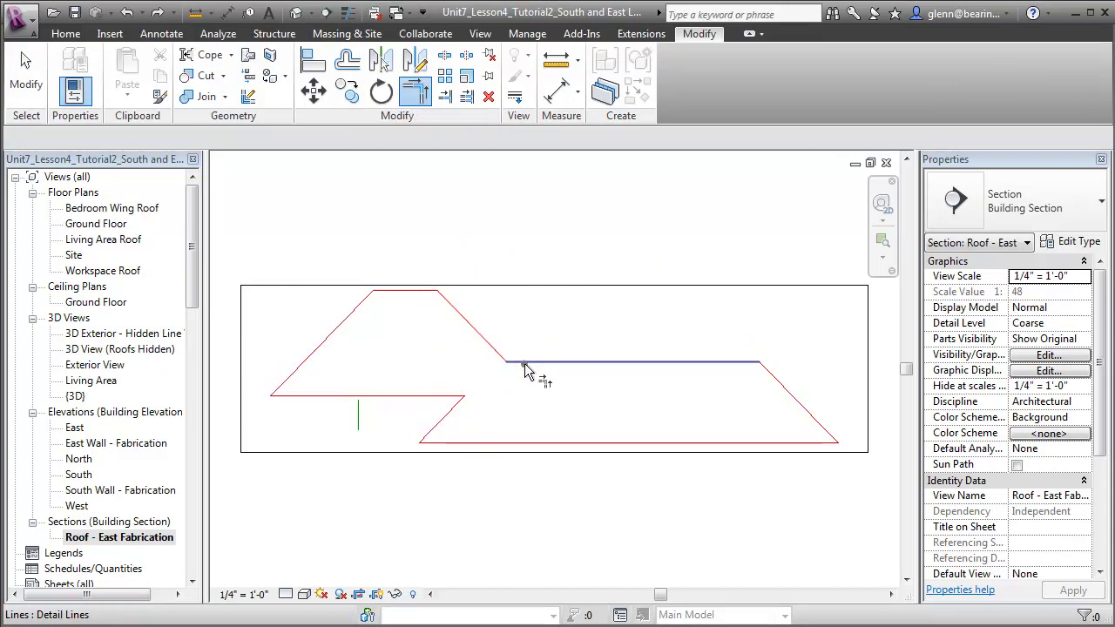
left_click(532, 362)
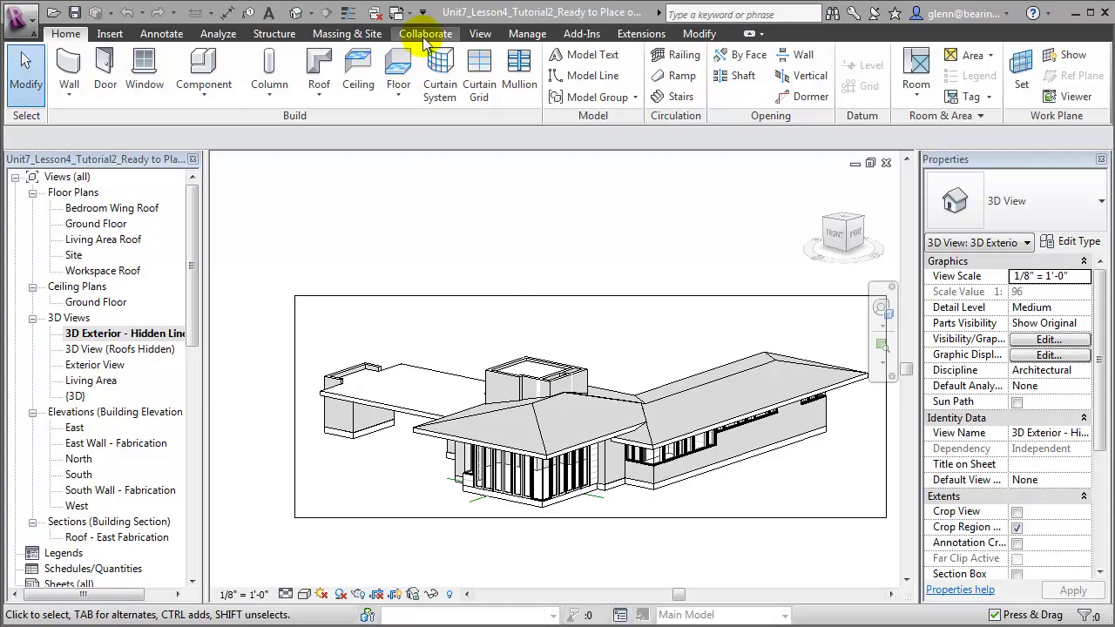
Create a new sheet with the Laser Material Boundaries : 18x24 titleblock
left_click(470, 29)
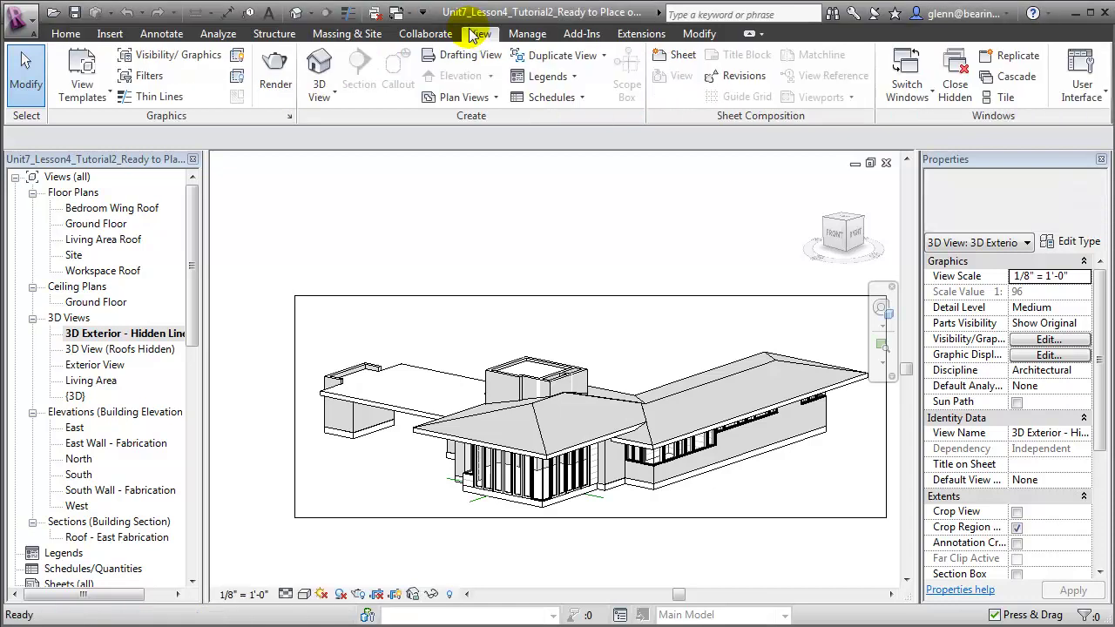
left_click(684, 58)
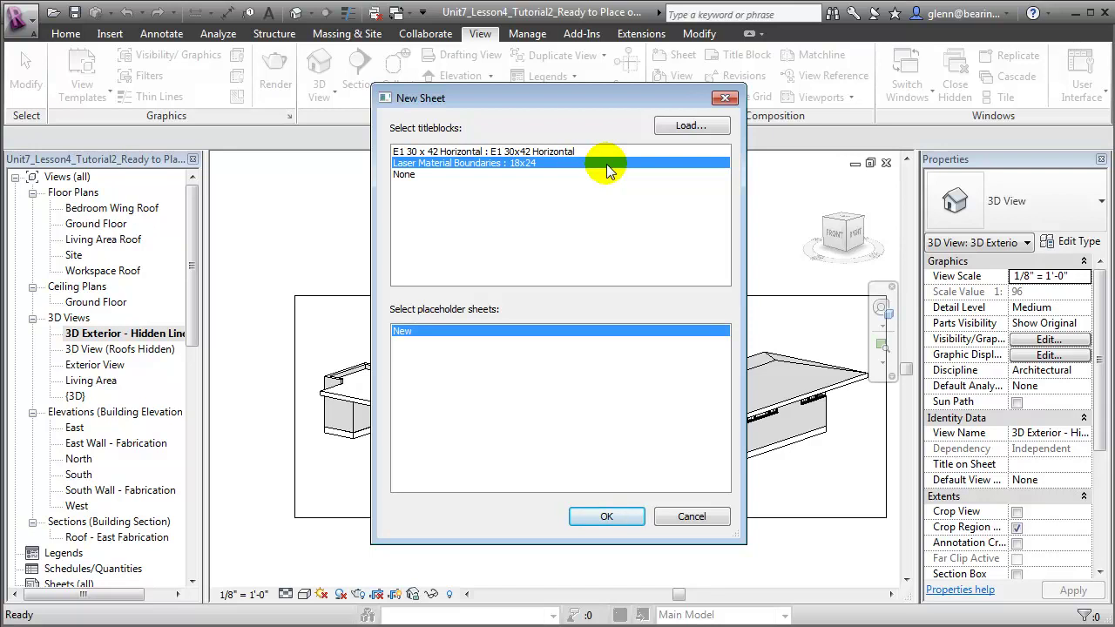
left_click(616, 517)
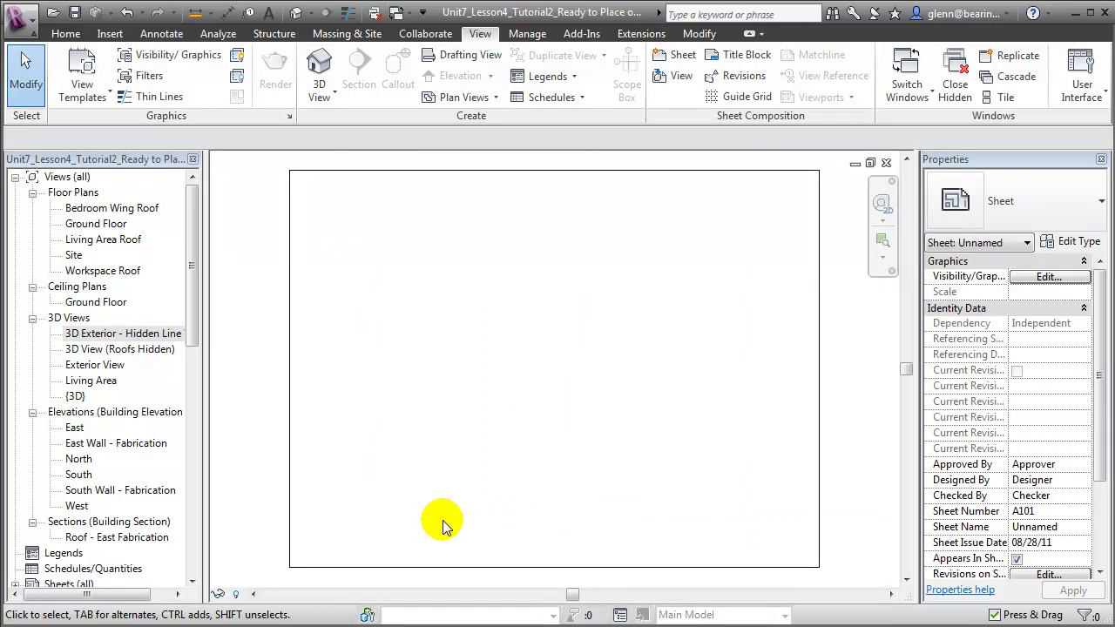
Open the South Wall - Fabrication elevation and hide the Sections and Reference Planes annotation categories in it
double_click(158, 492)
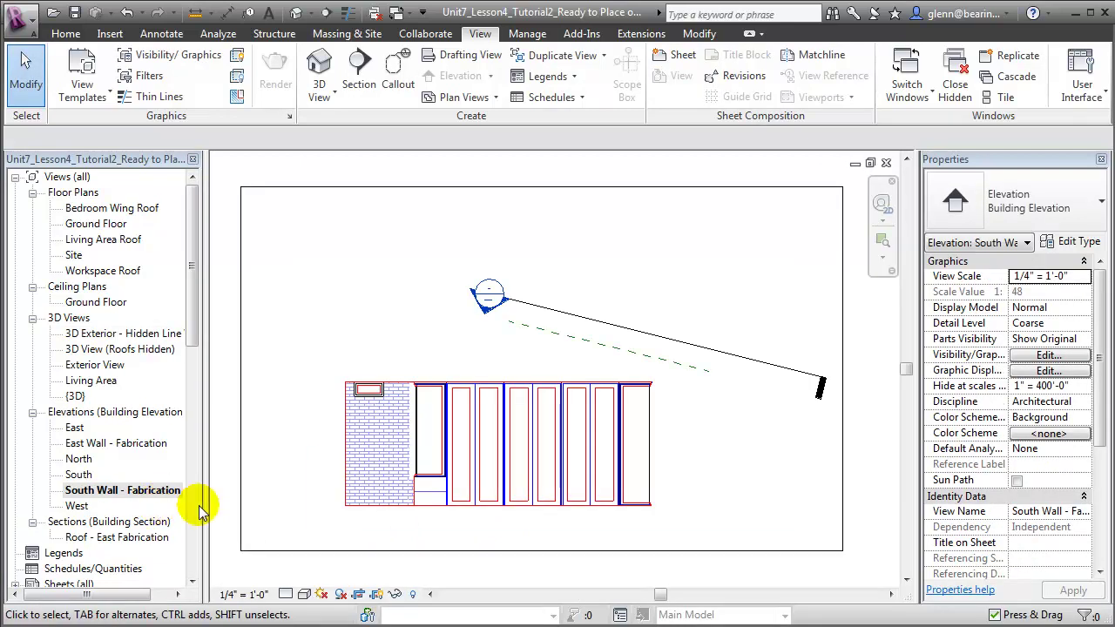
left_click(1049, 355)
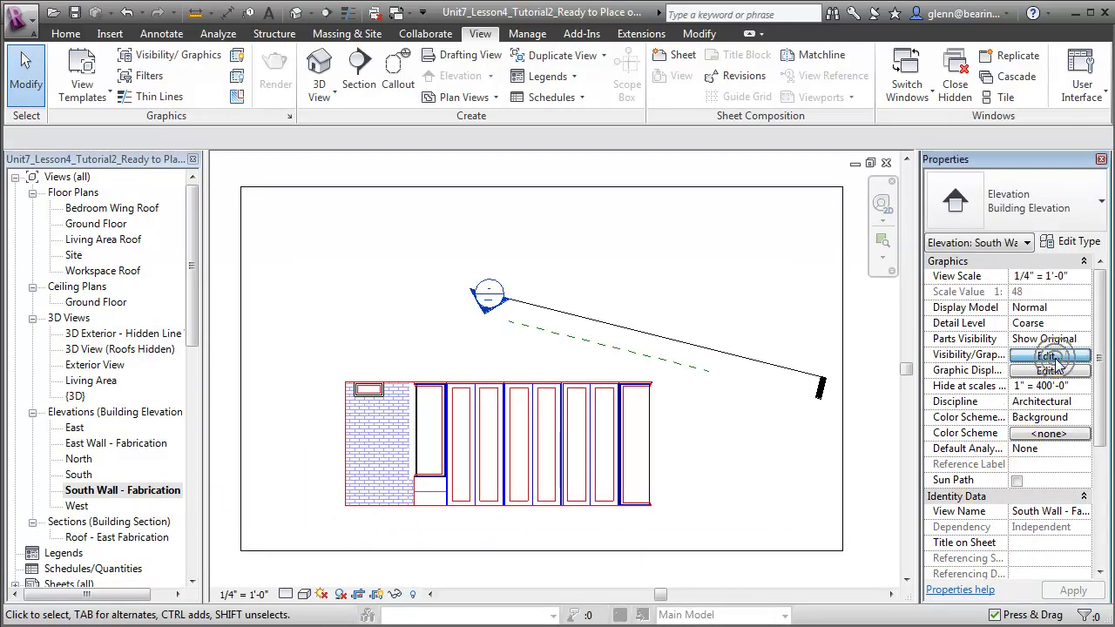
left_click(275, 212)
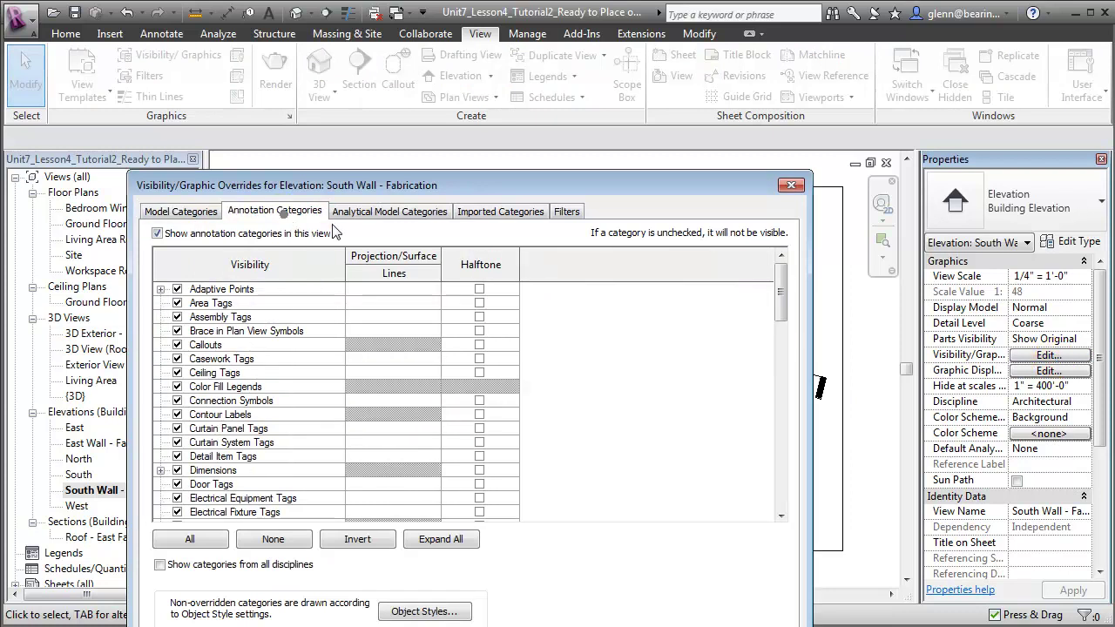
left_click_drag(780, 283, 800, 469)
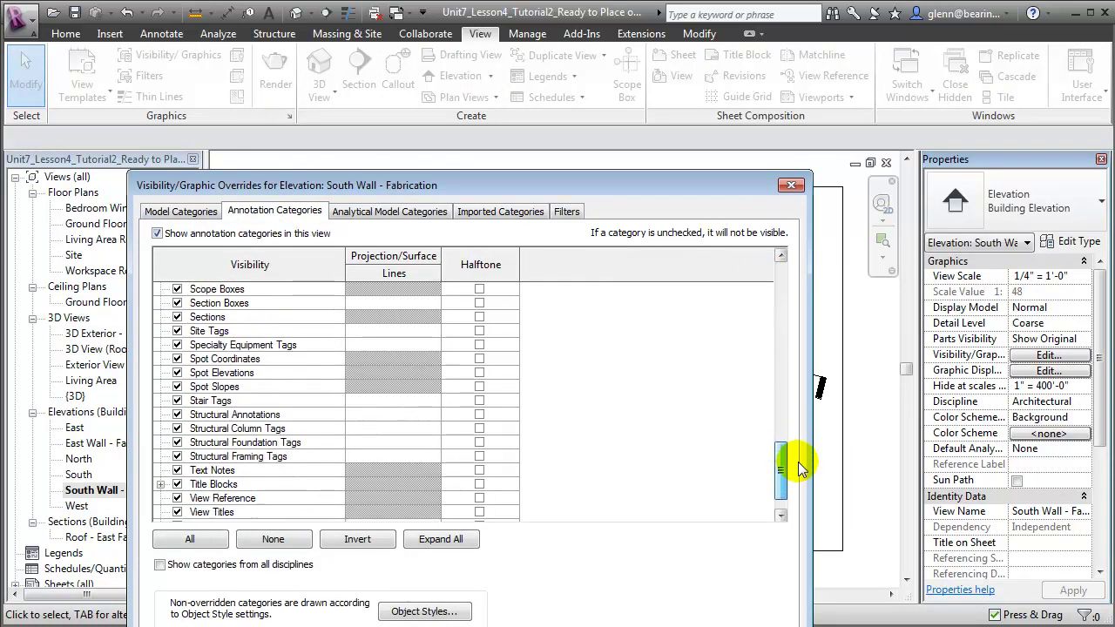
left_click(178, 318)
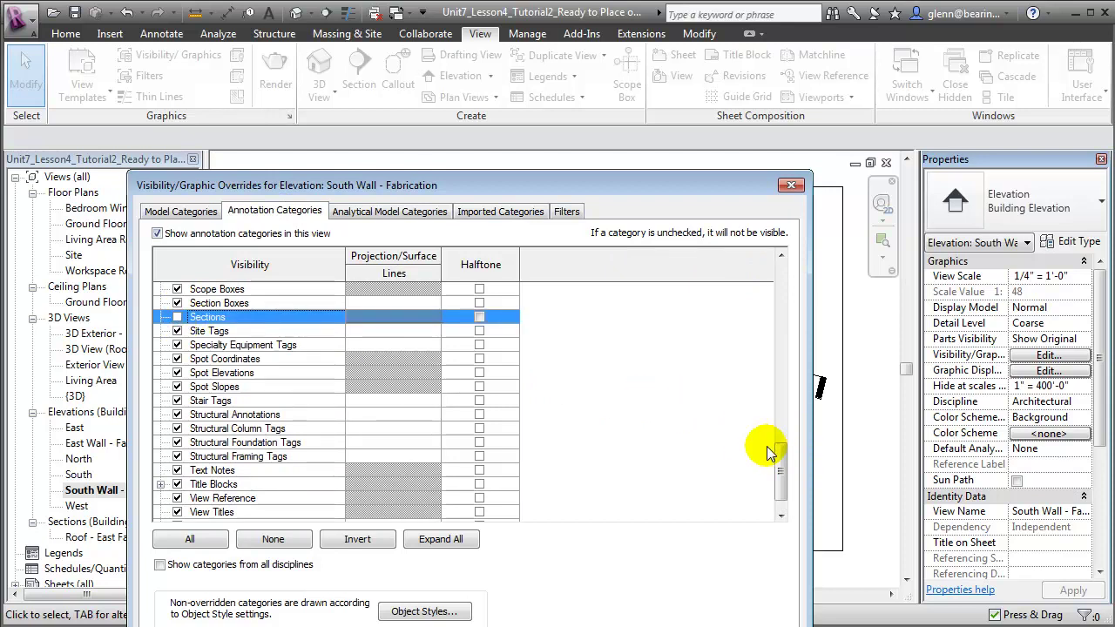
left_click_drag(782, 460, 781, 432)
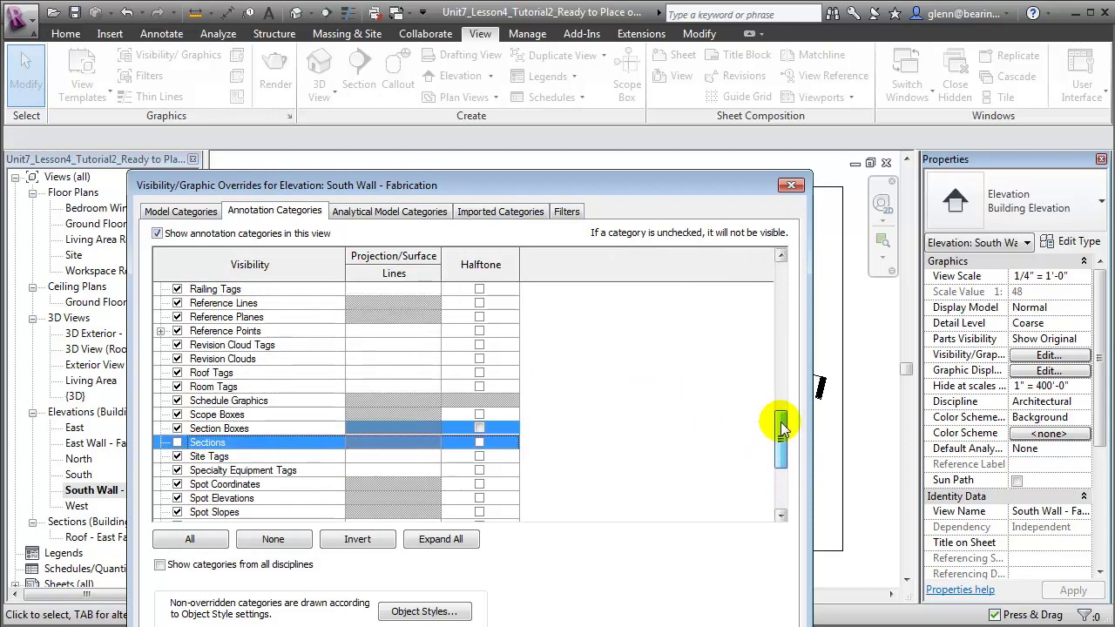
left_click(178, 317)
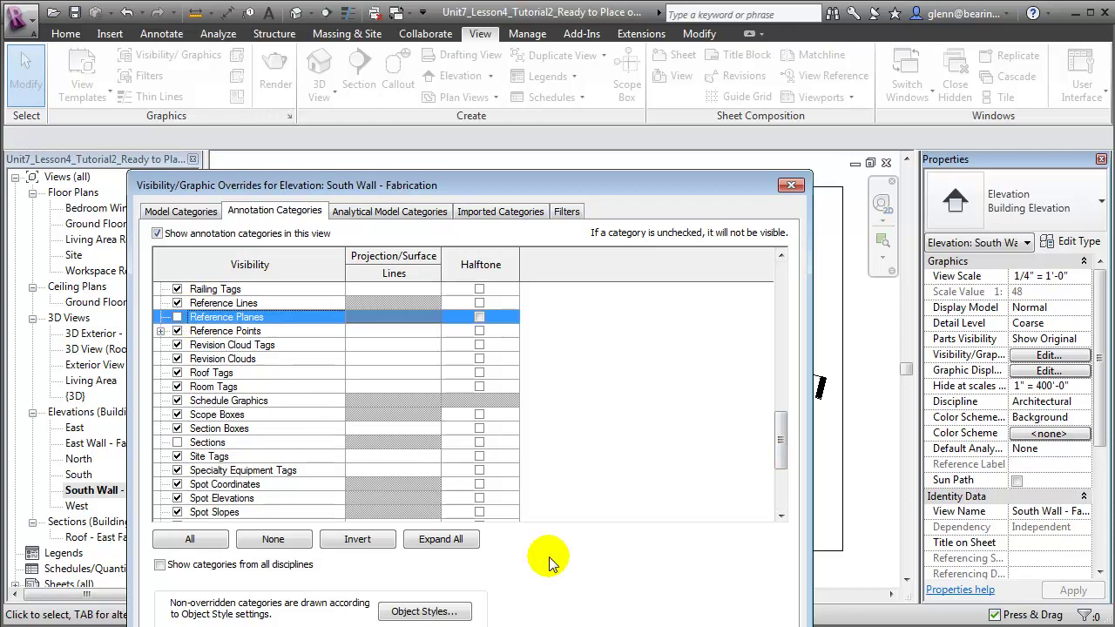
key("Return")
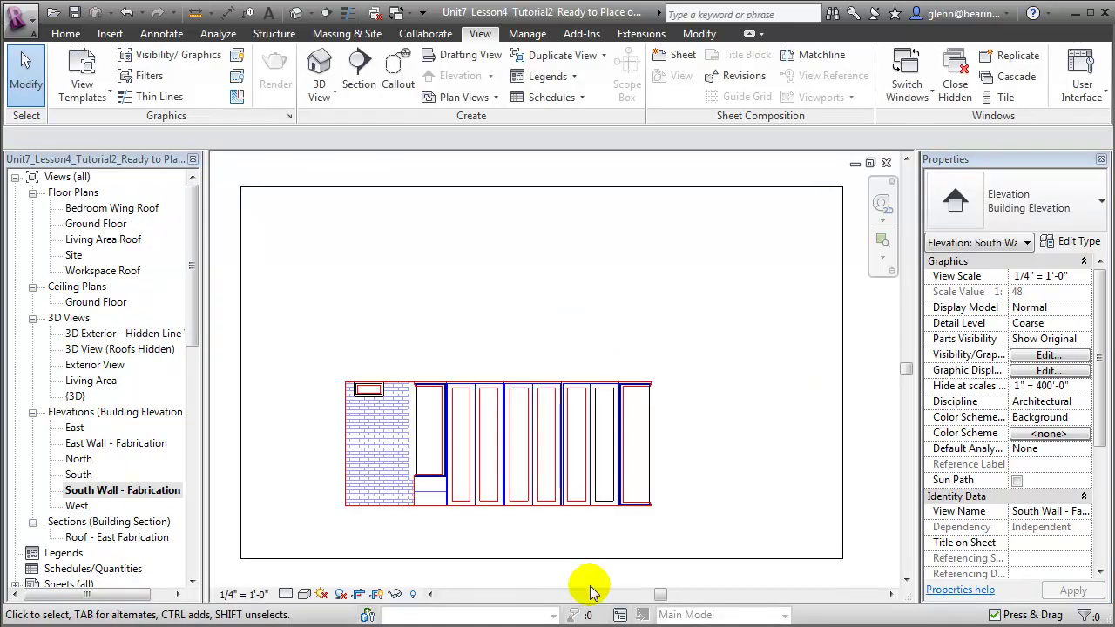
Shrink the South Wall - Fabrication crop region on all four sides until it fits closely around the wall
left_click(557, 559)
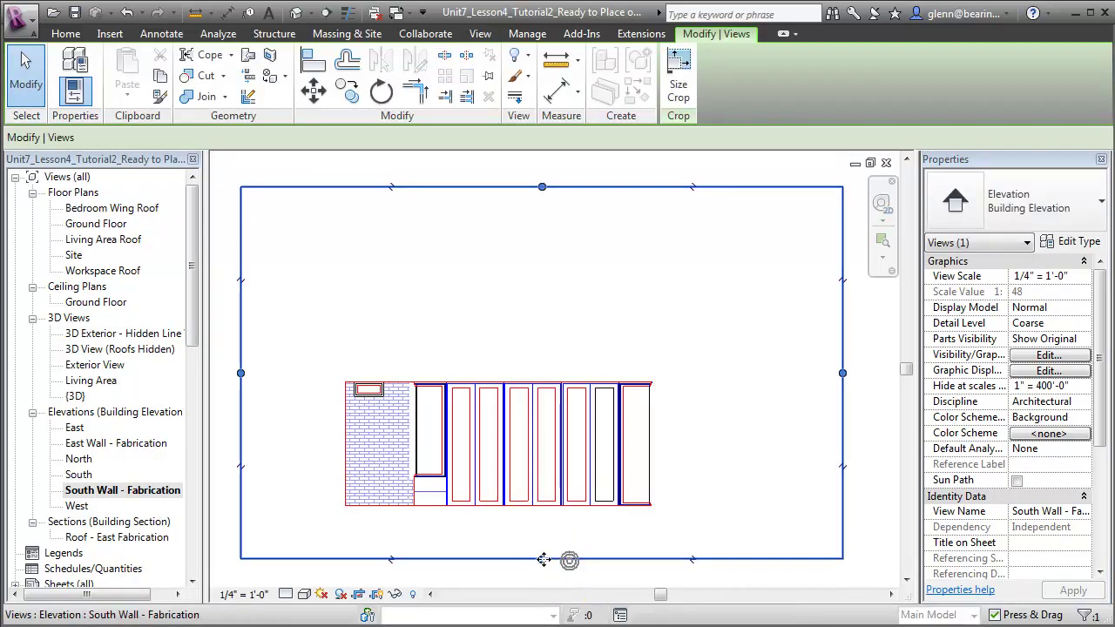
left_click_drag(542, 556, 537, 515)
left_click(542, 186)
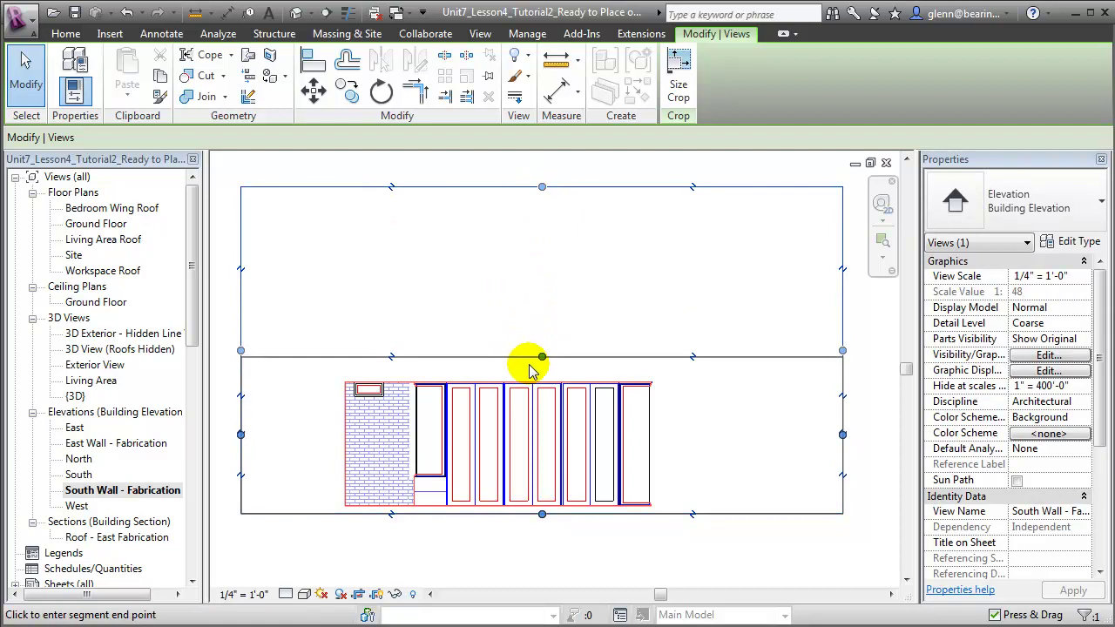
left_click(533, 364)
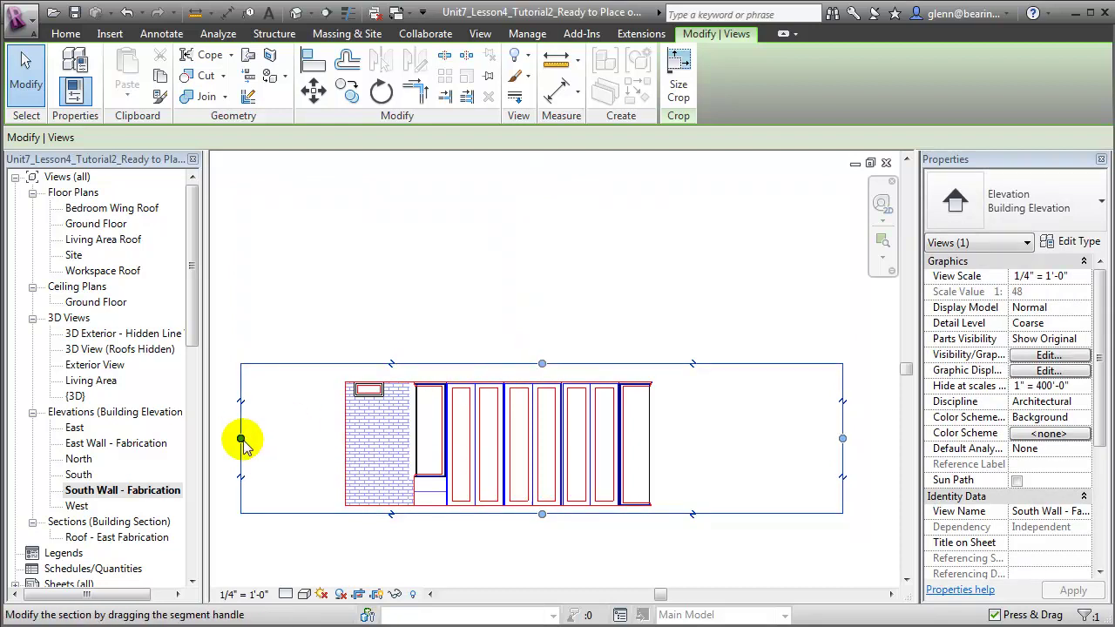
left_click(240, 438)
left_click(321, 439)
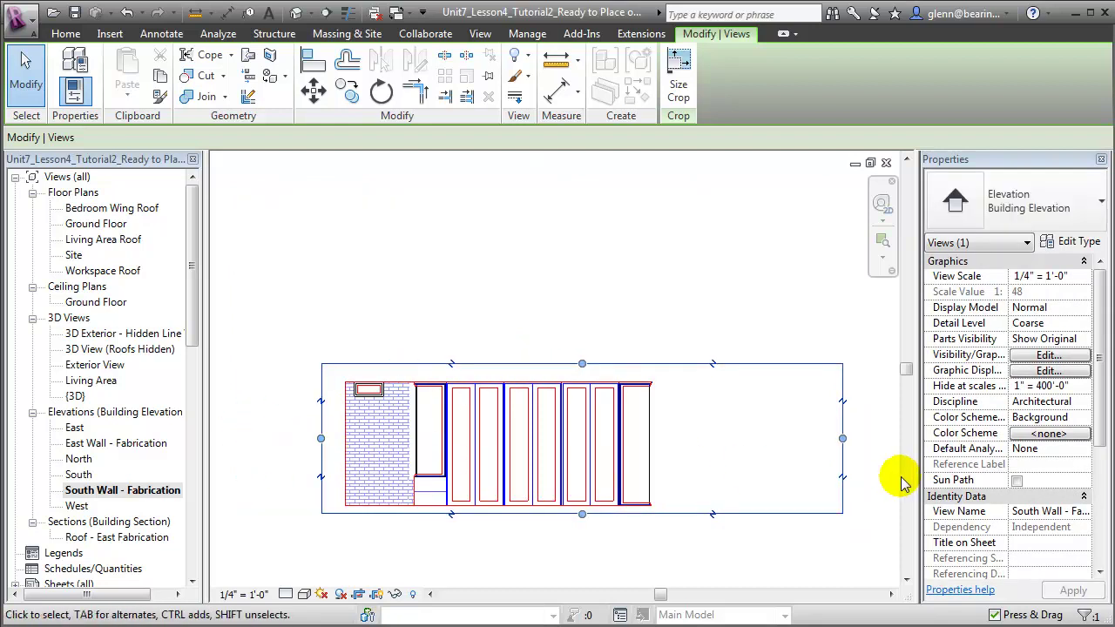
left_click(843, 438)
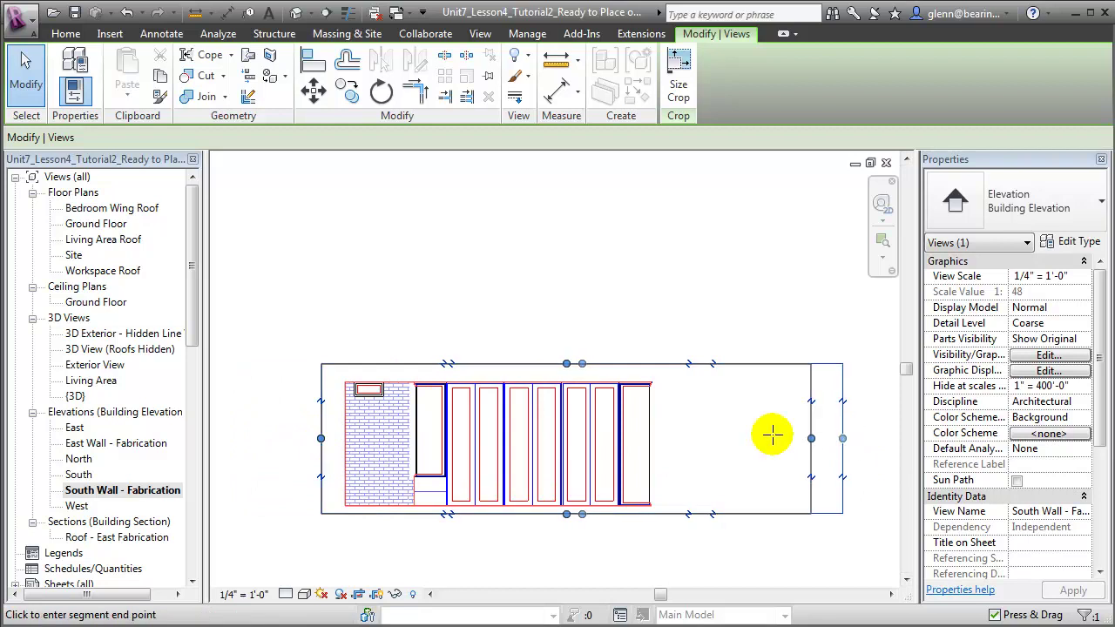
left_click(670, 438)
left_click(787, 498)
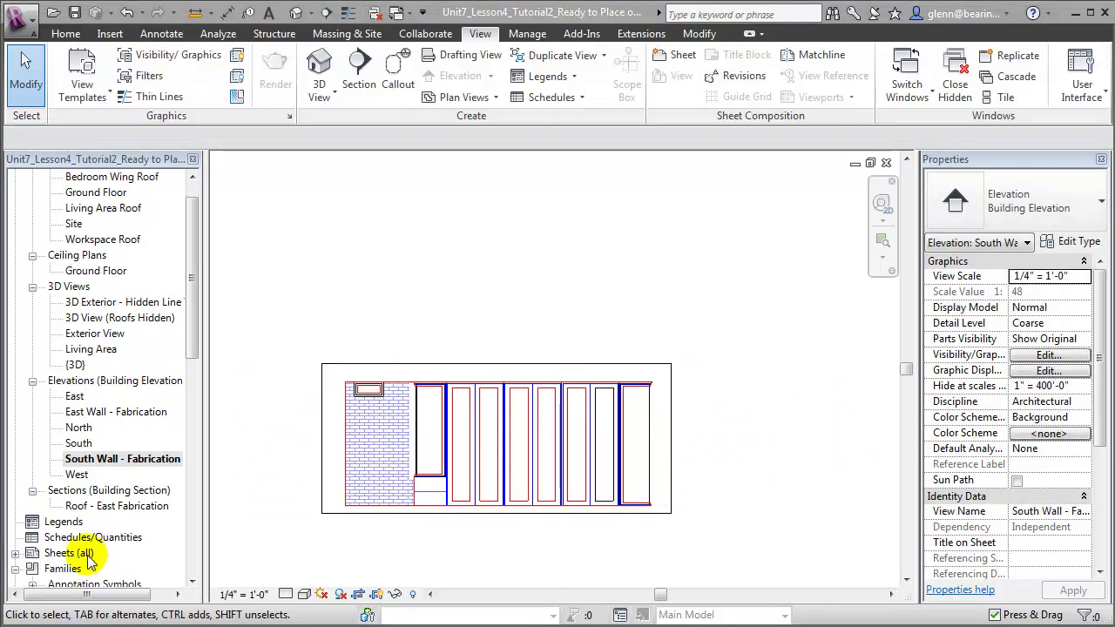
Open sheet A101 and place the South Wall - Fabrication elevation in the sheet's upper-left corner
left_click(16, 553)
double_click(74, 569)
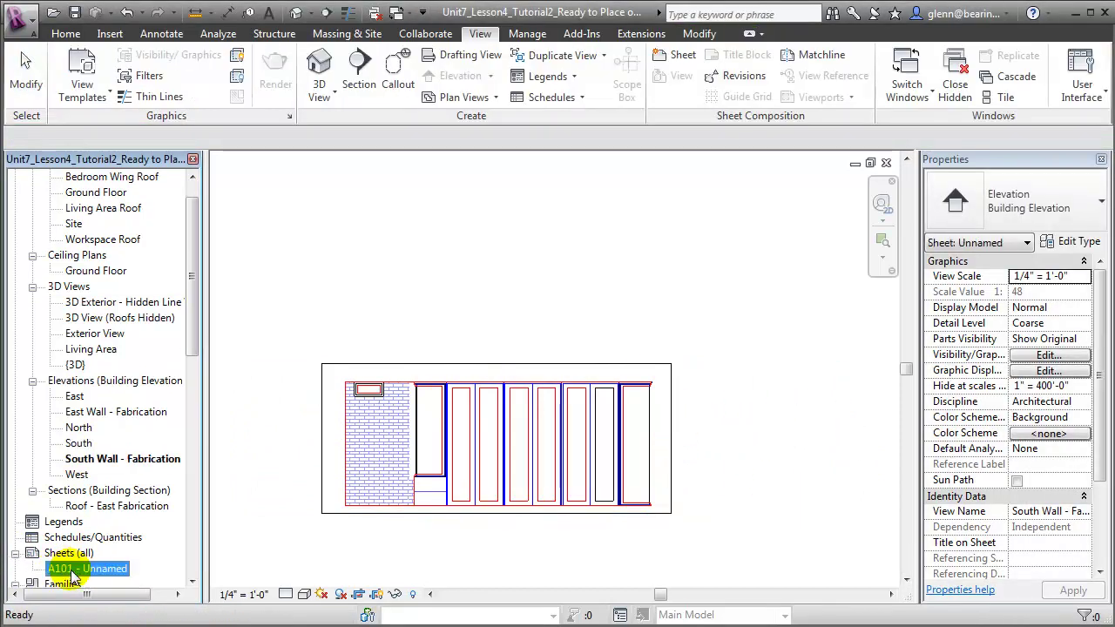
left_click(98, 459)
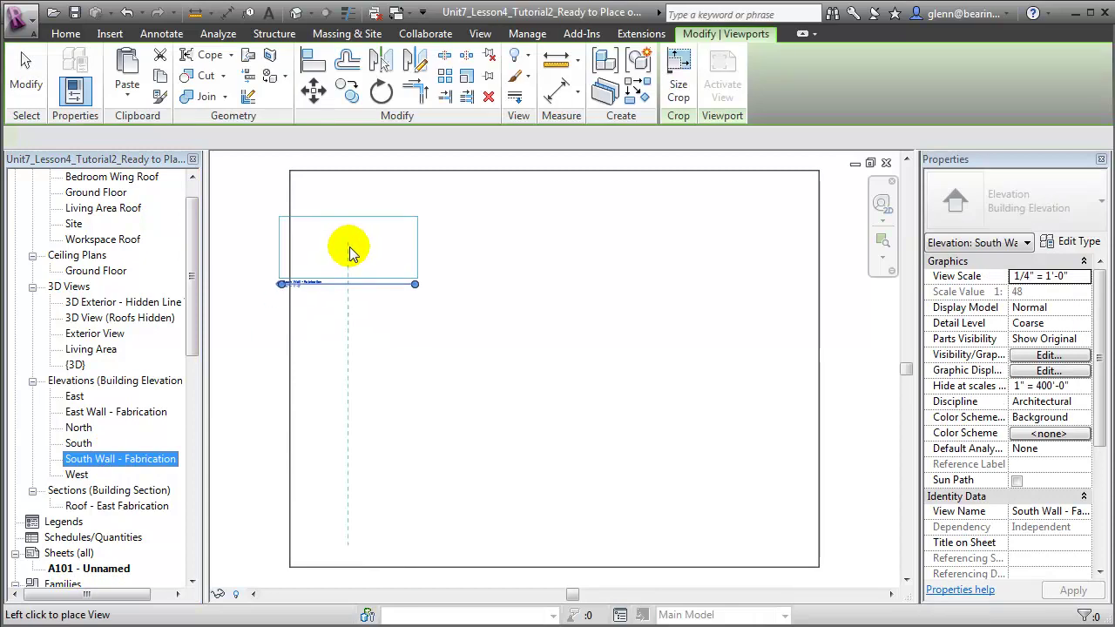
left_click(381, 228)
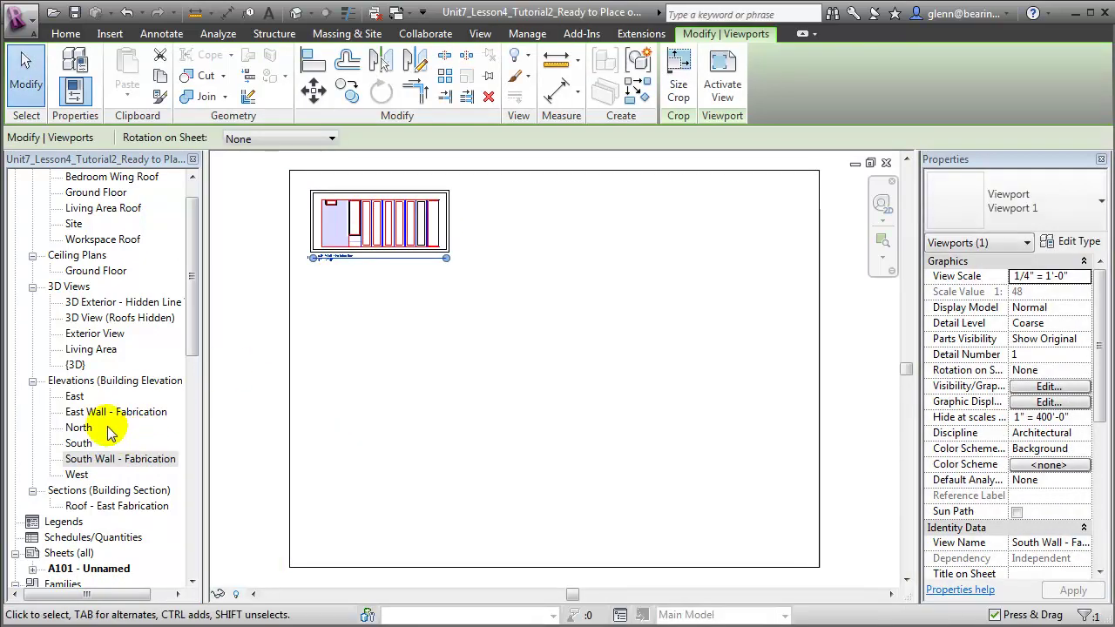
Place the East Wall - Fabrication elevation on the sheet, directly right of the south wall view
left_click(106, 411)
left_click_drag(105, 411, 577, 252)
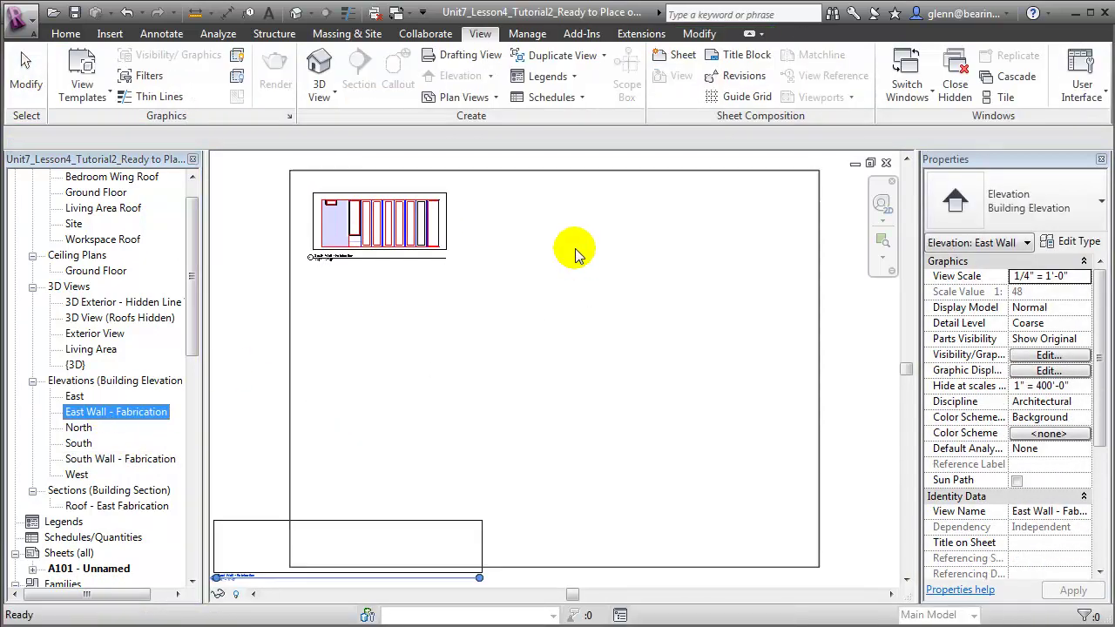
left_click(589, 228)
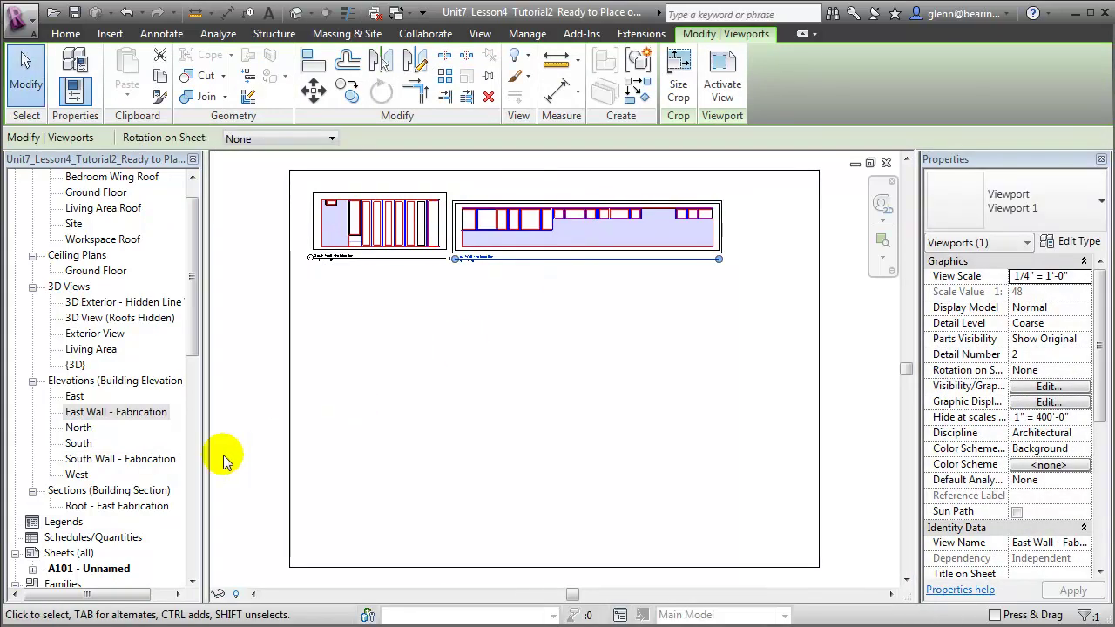
Place the Roof - East Fabrication section on the sheet below the two wall views, aligned with their left edge
left_click(79, 506)
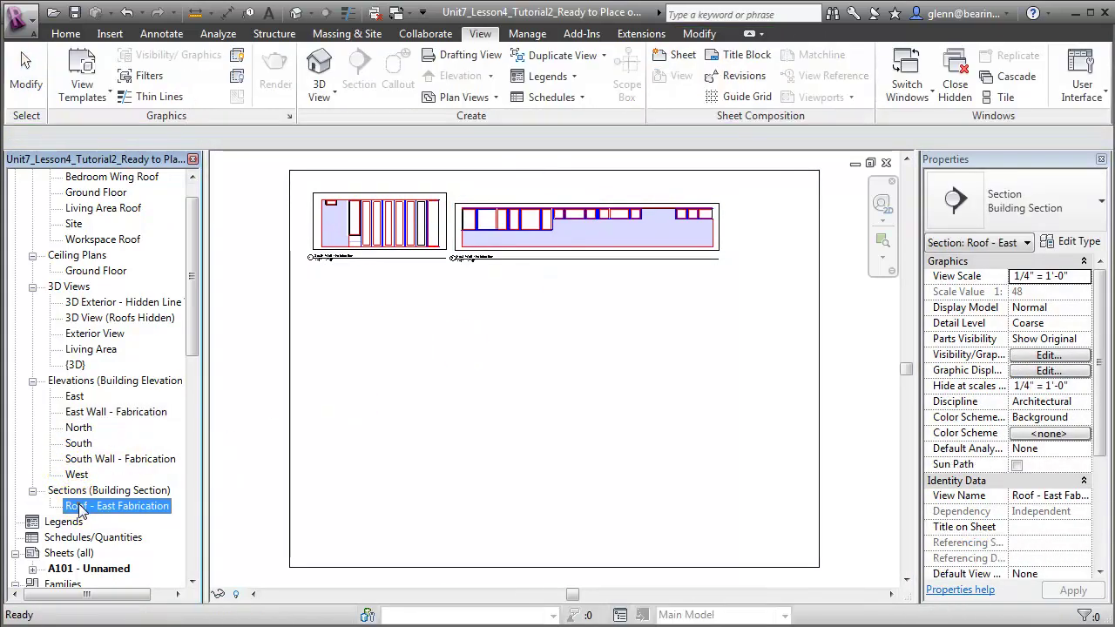
left_click_drag(390, 359, 424, 294)
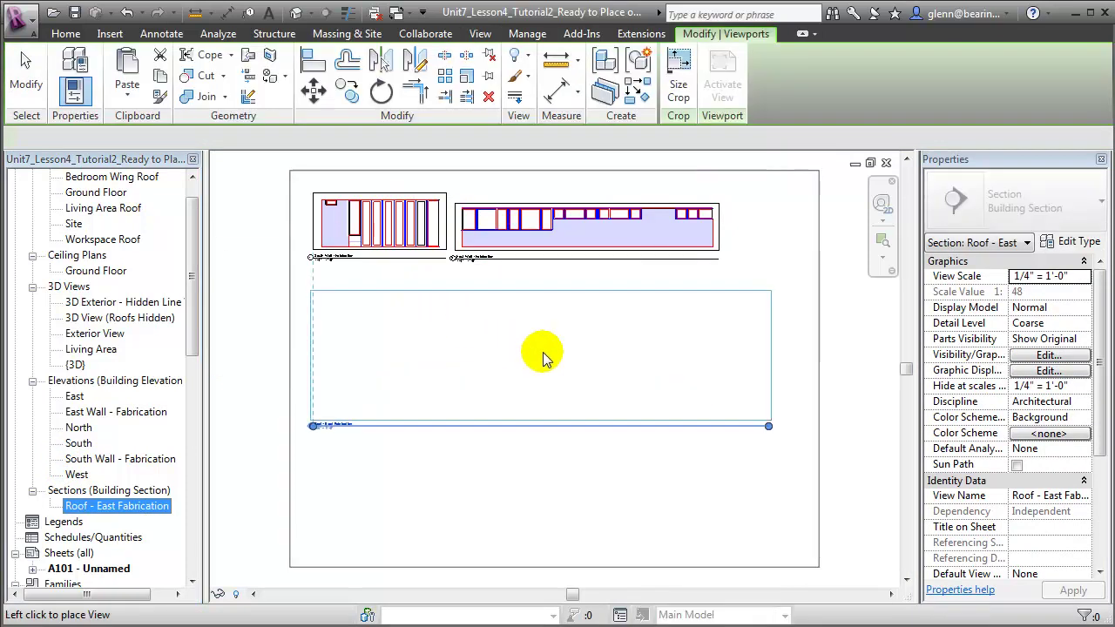
left_click(540, 340)
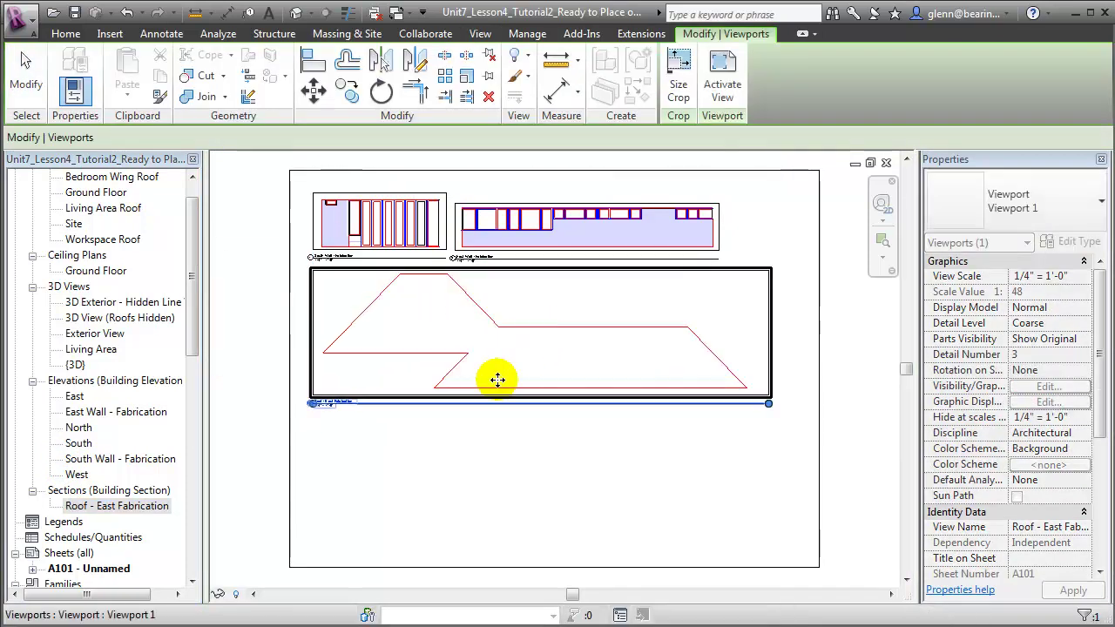
left_click(320, 498)
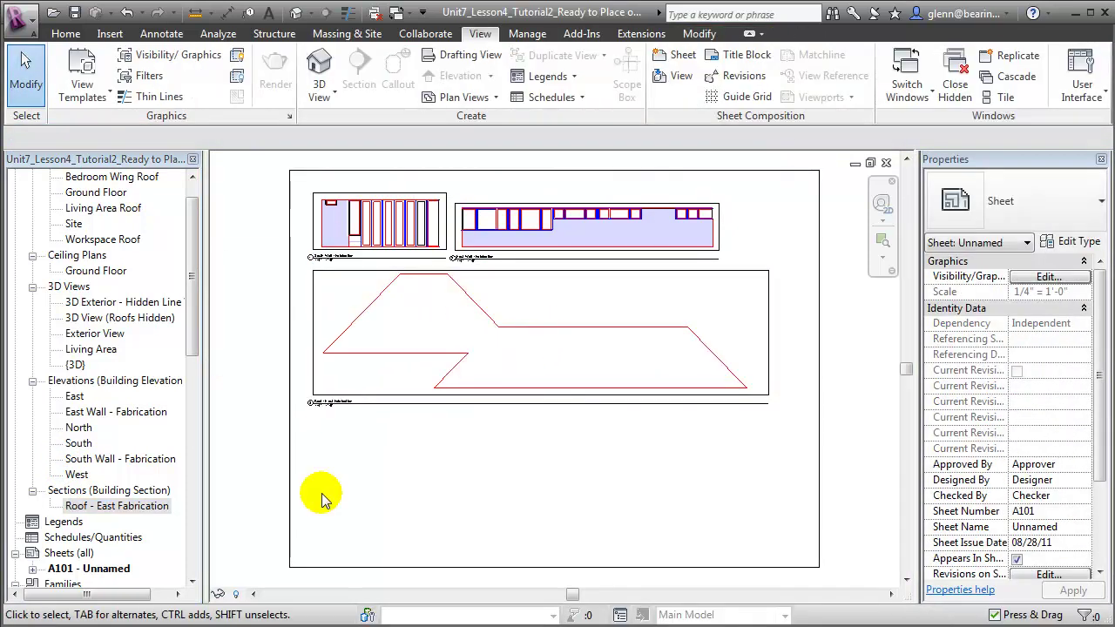
Set Show Title to No in the Viewport 1 type properties so the placed views carry no titles
left_click(444, 399)
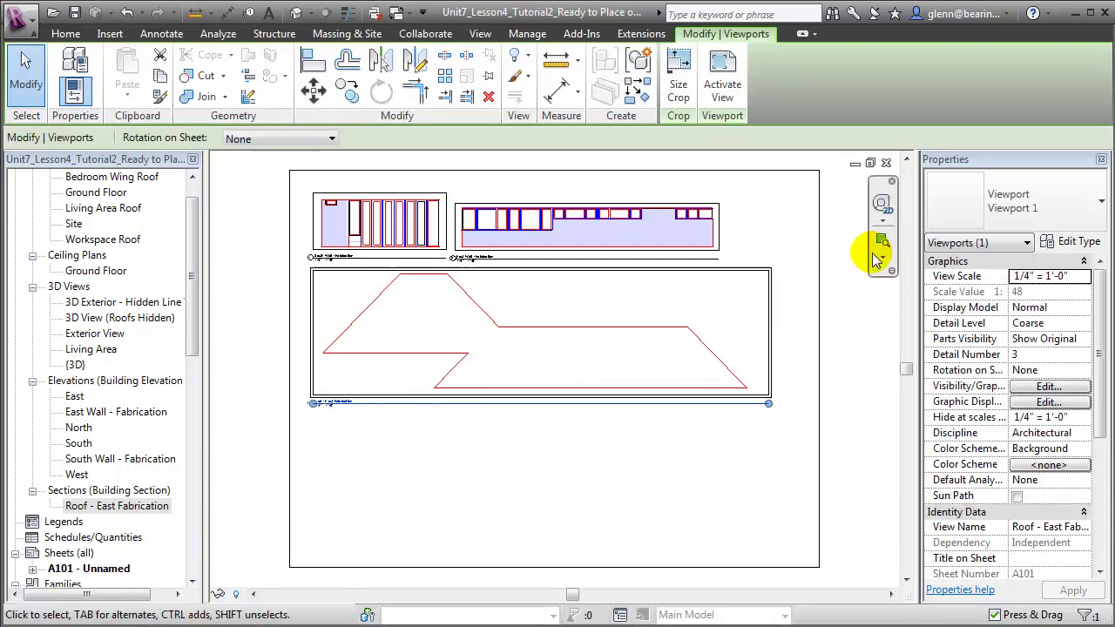
left_click(1079, 246)
left_click(719, 247)
left_click(721, 246)
left_click(575, 286)
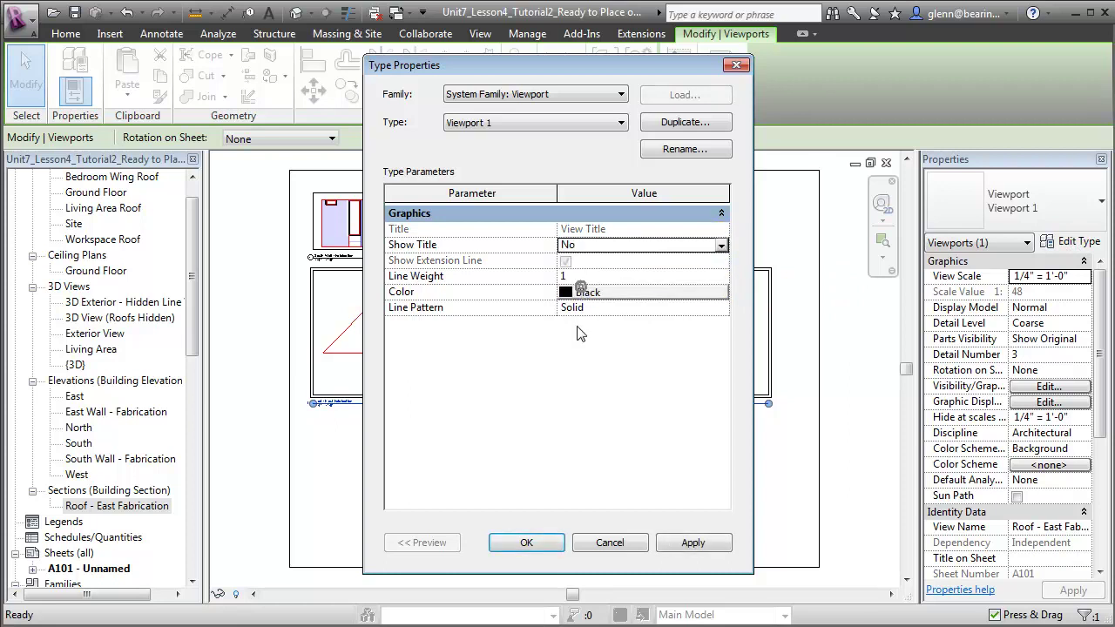
left_click(556, 543)
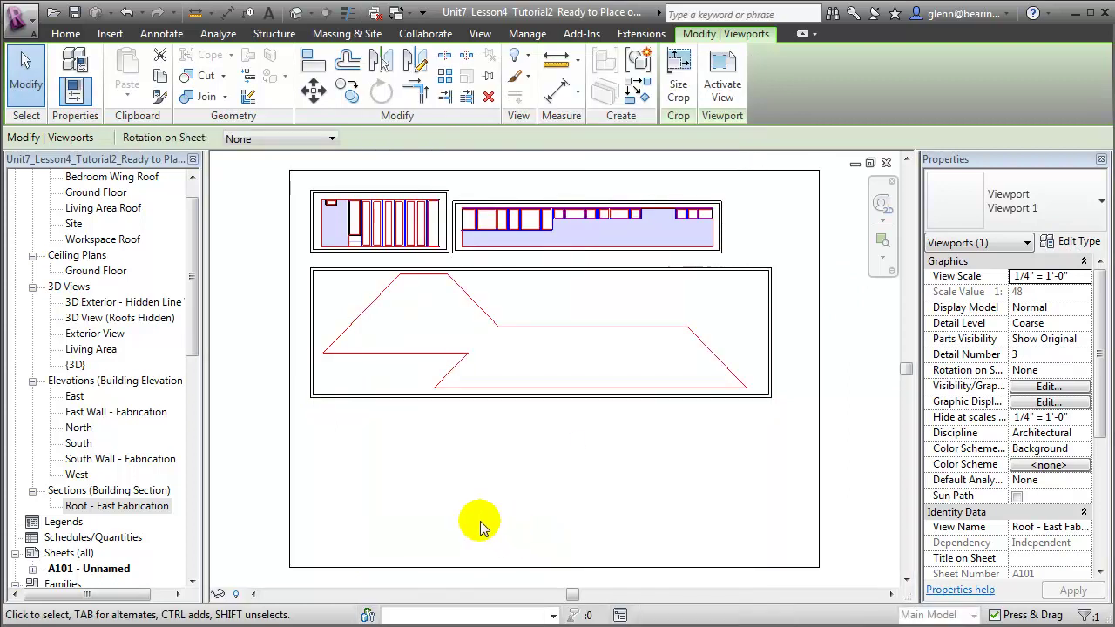
left_click(480, 526)
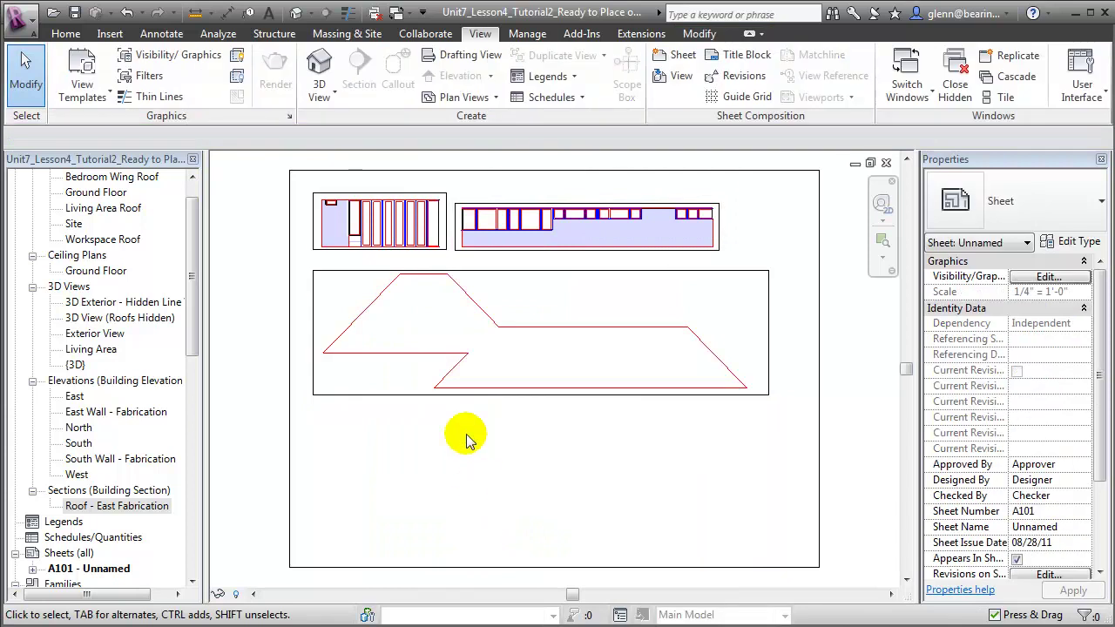
Move the east roof viewport up so it sits just below the two wall views
left_click(492, 360)
mouse_move(493, 358)
left_mouse_down()
mouse_move(493, 331)
mouse_move(492, 346)
left_mouse_up()
left_click(507, 456)
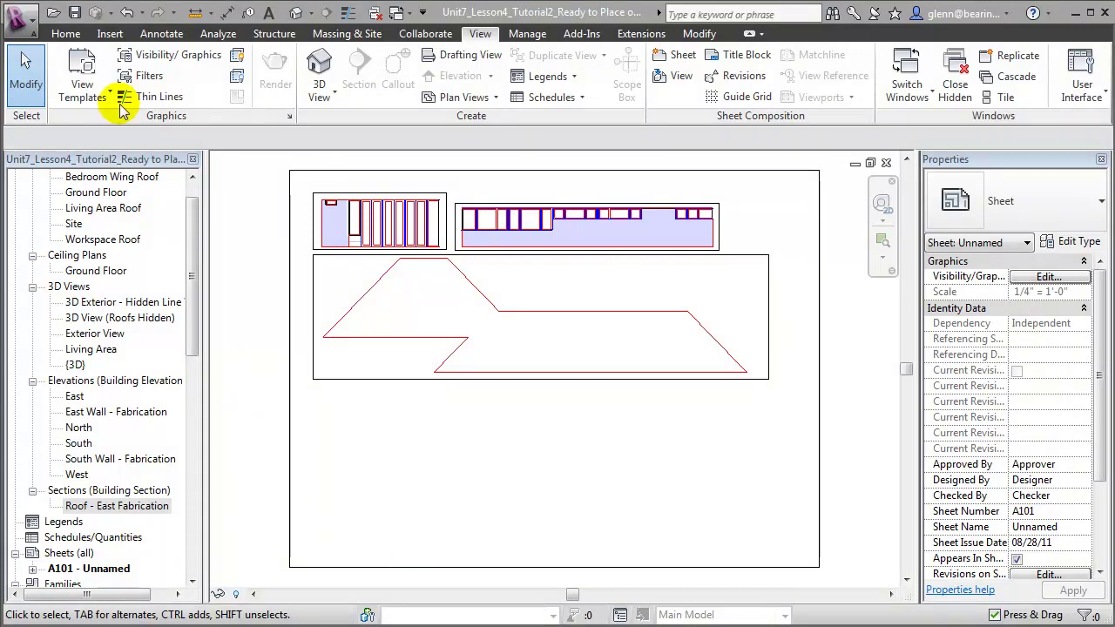
Set up the PLS4.60 print with a user-defined corner offset of x 0" and y 6" and zoom at 100% size
left_click(35, 28)
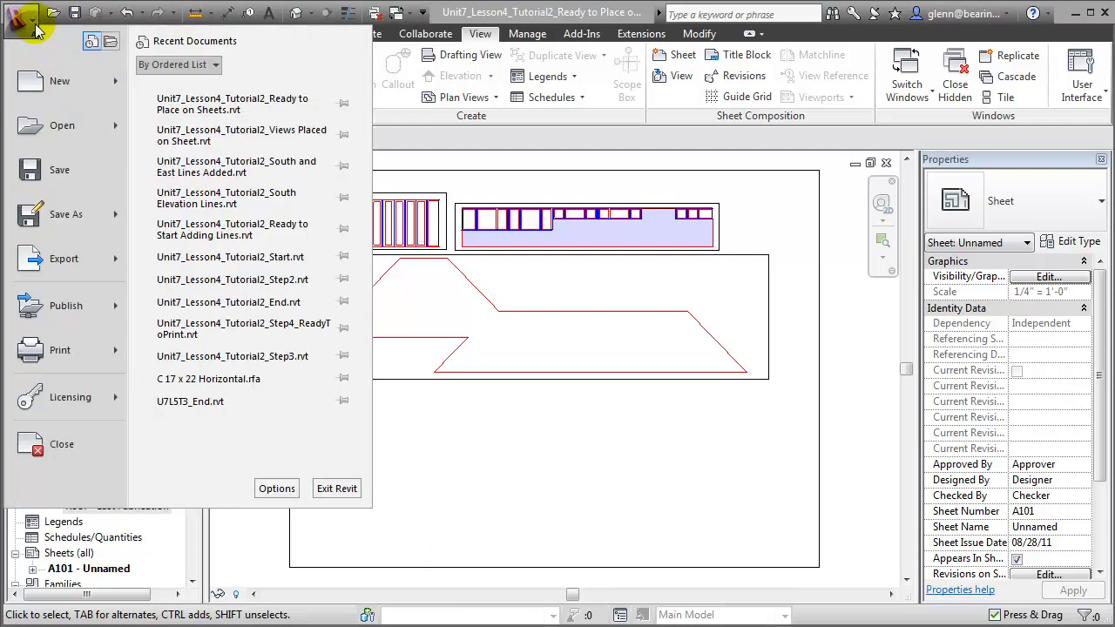
mouse_move(71, 349)
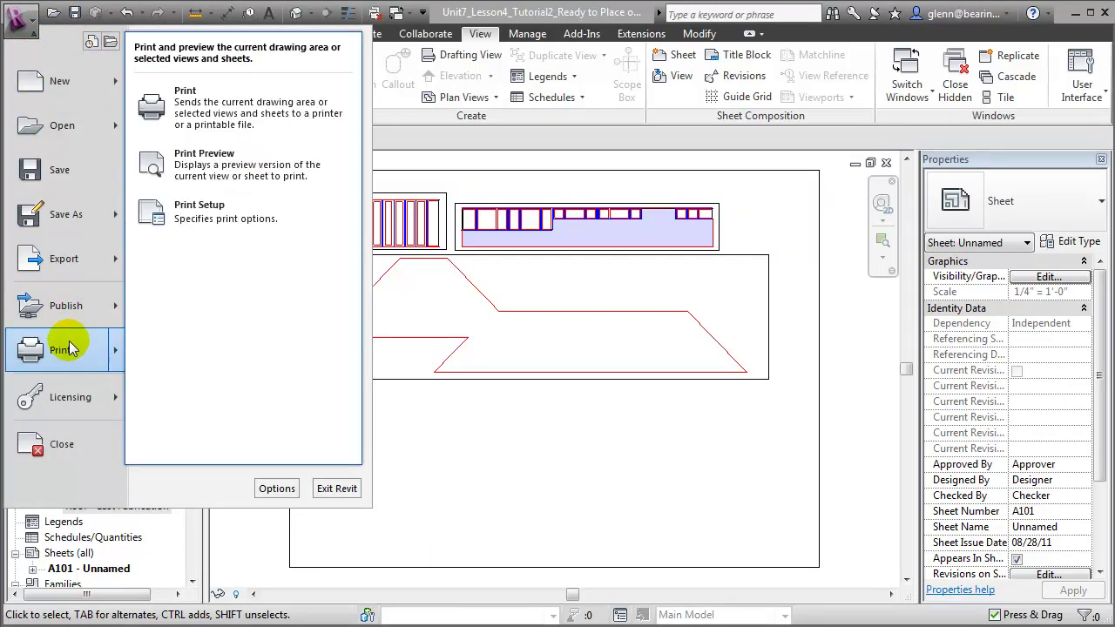
left_click(241, 114)
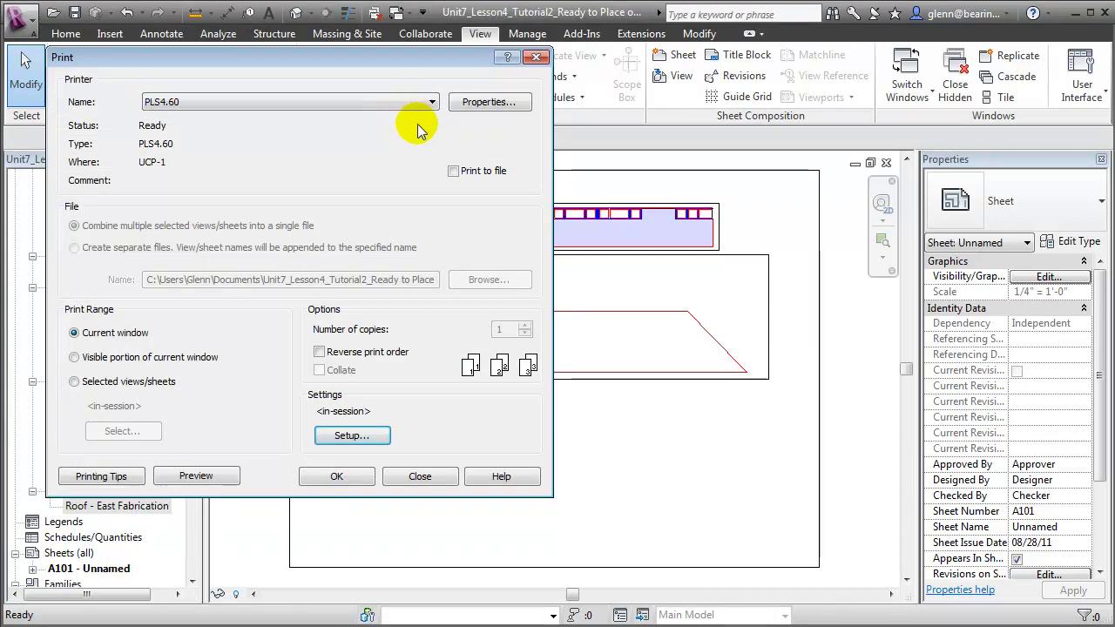
left_click(364, 434)
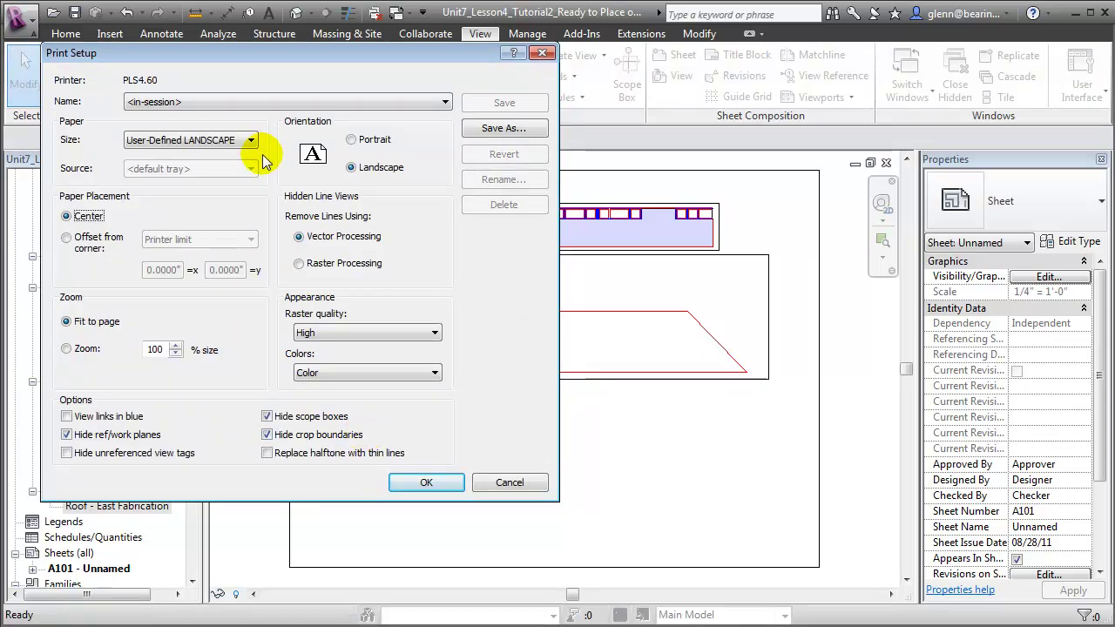
left_click(67, 238)
left_click(250, 239)
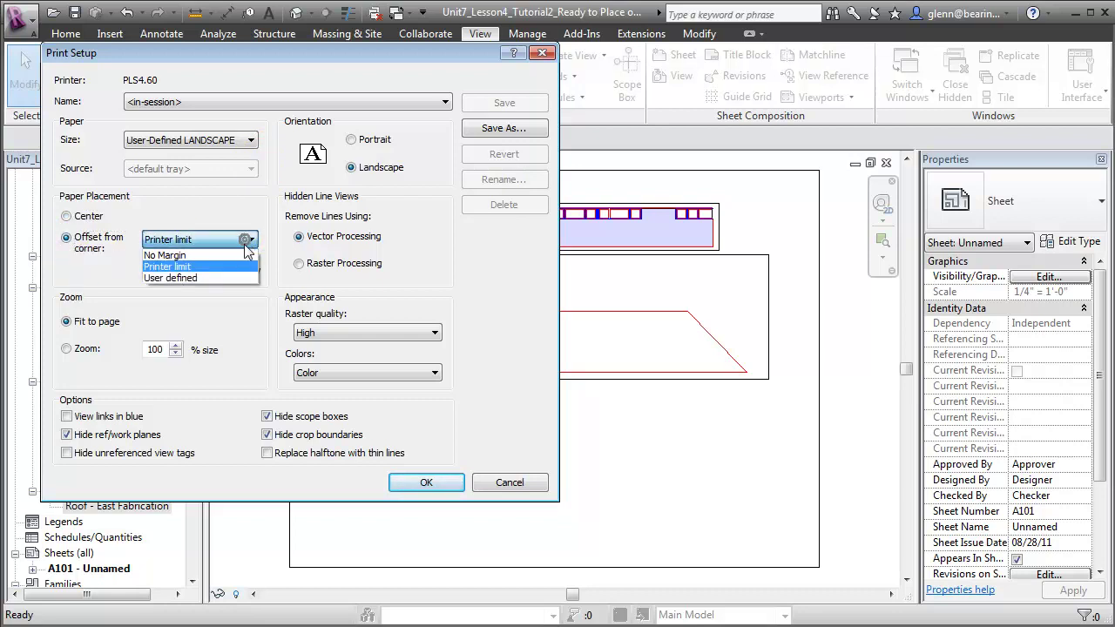
left_click(234, 280)
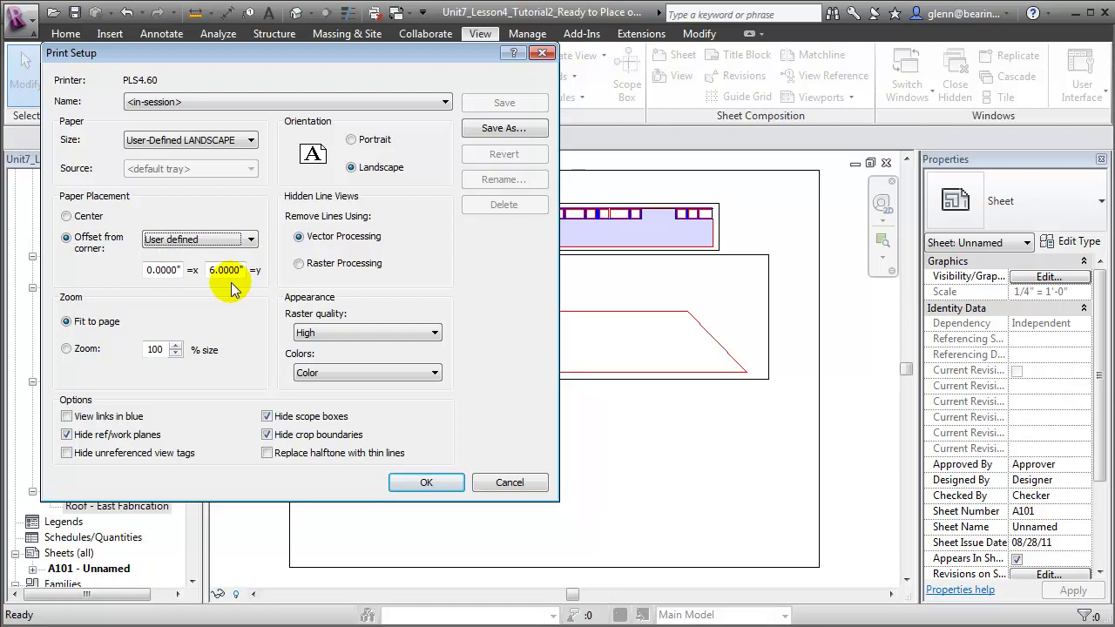
key("alt+z")
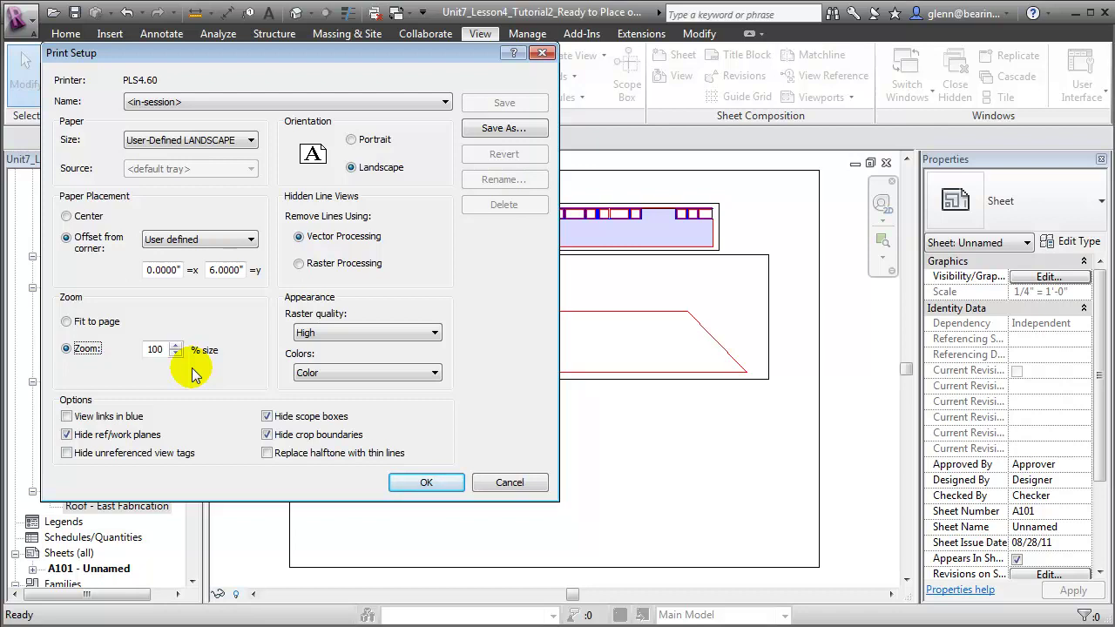
Confirm the print setup and save its settings under the name Laser Fabrication
left_click(396, 488)
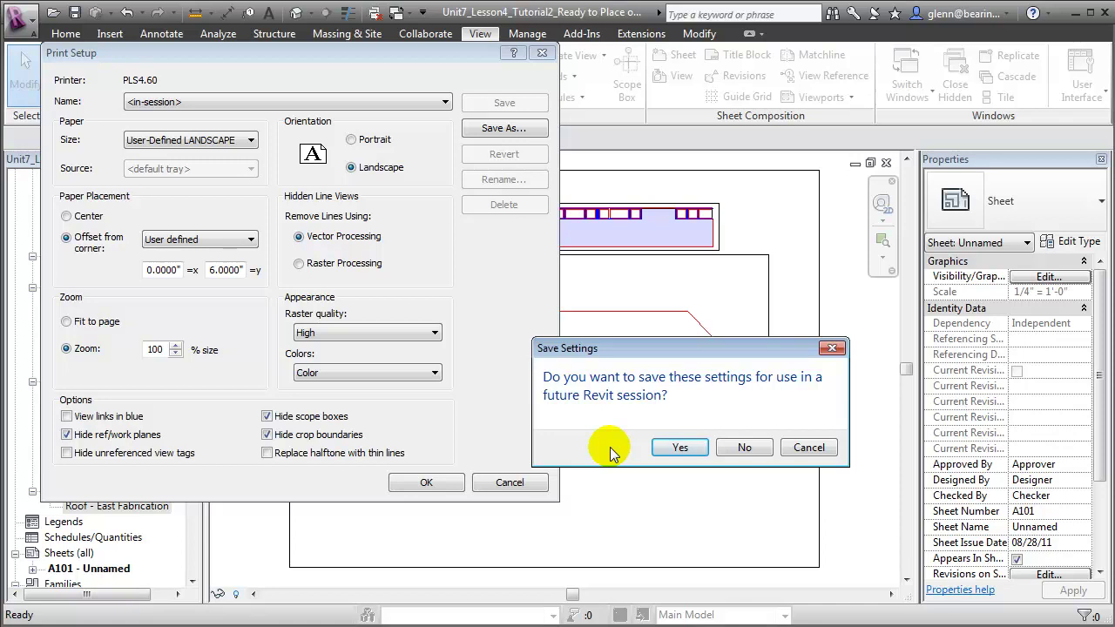
left_click(675, 449)
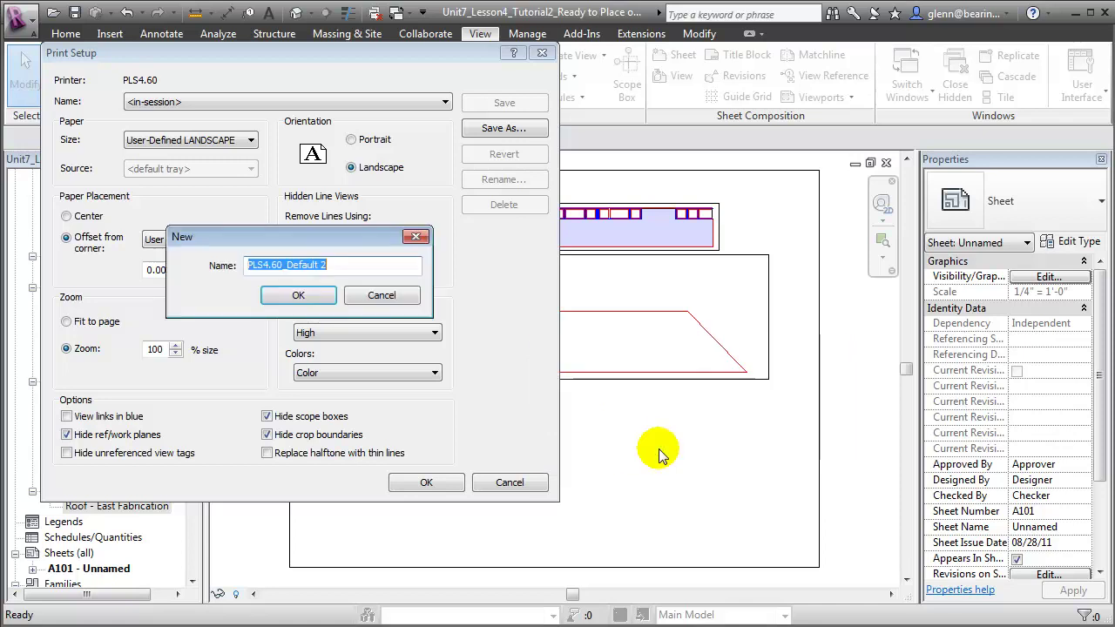
type("Laser")
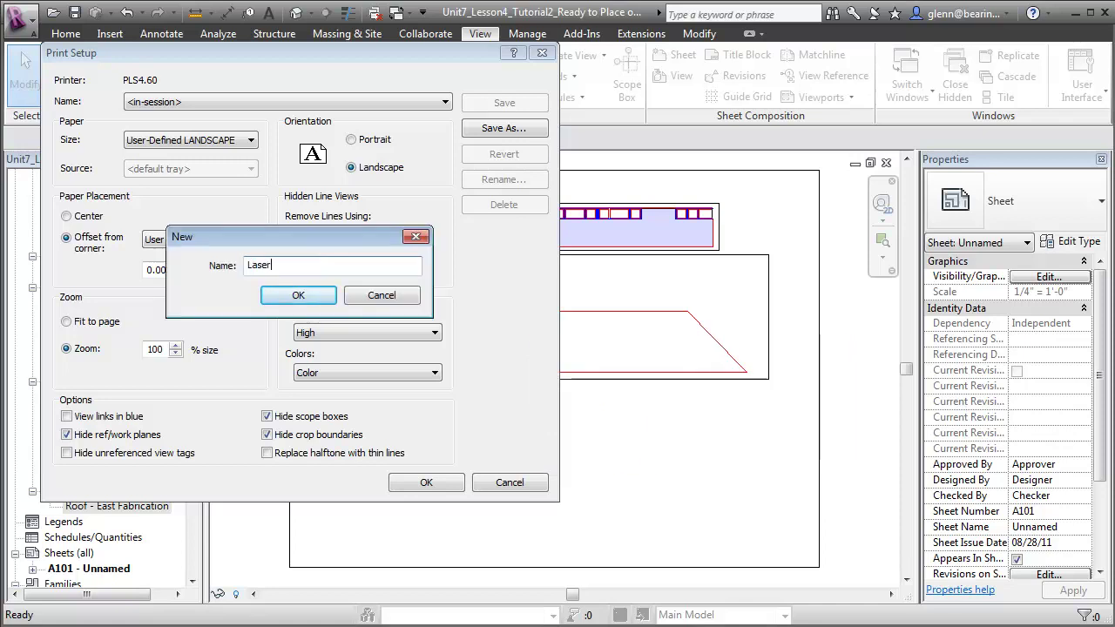
type(" Fabrication")
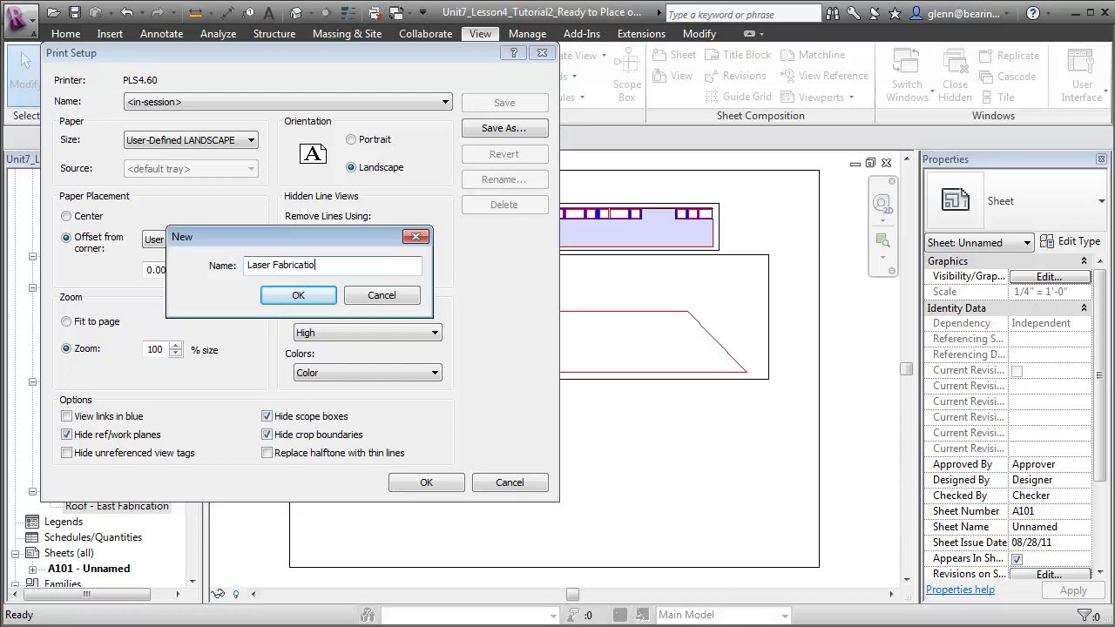
left_click(322, 299)
key("Return")
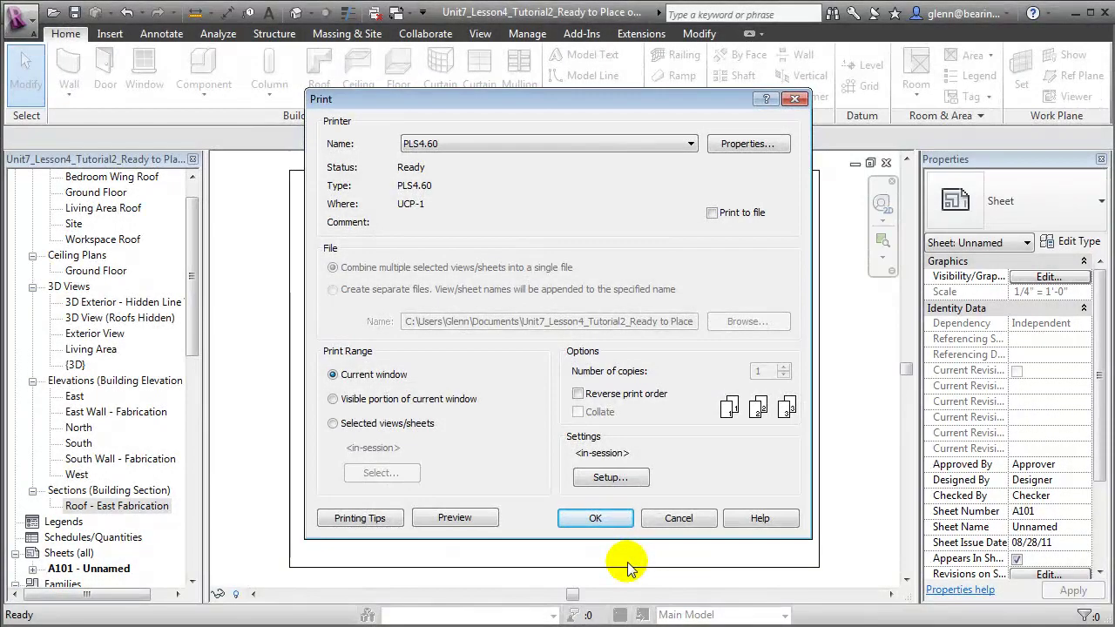
Preview the sheet's print layout and send the current window to the PLS4.60 laser cutter
left_click(467, 519)
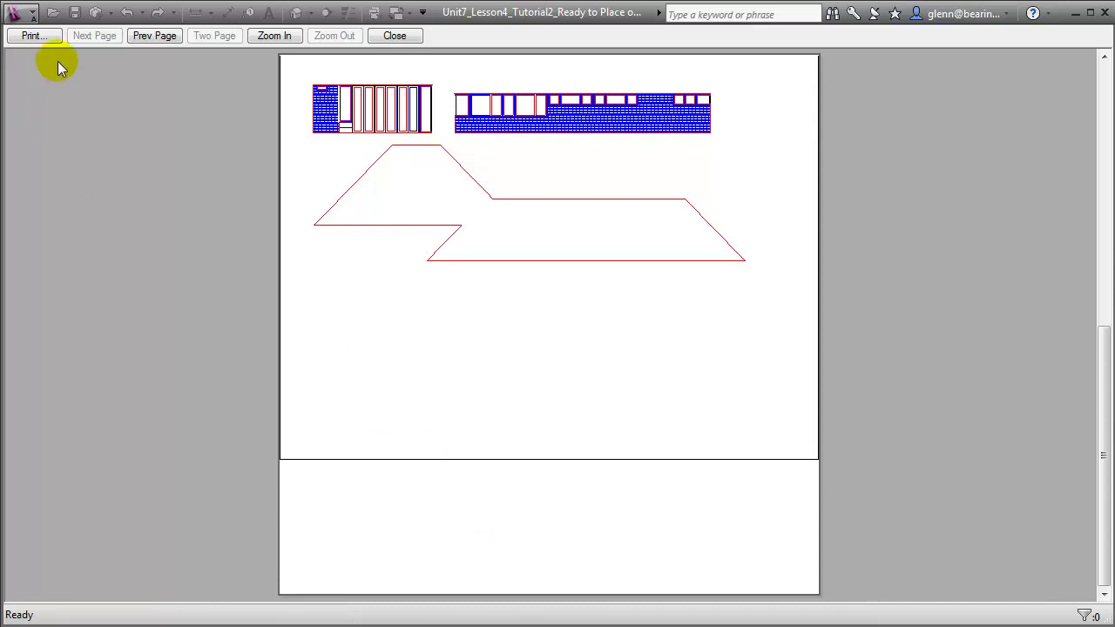
left_click(44, 38)
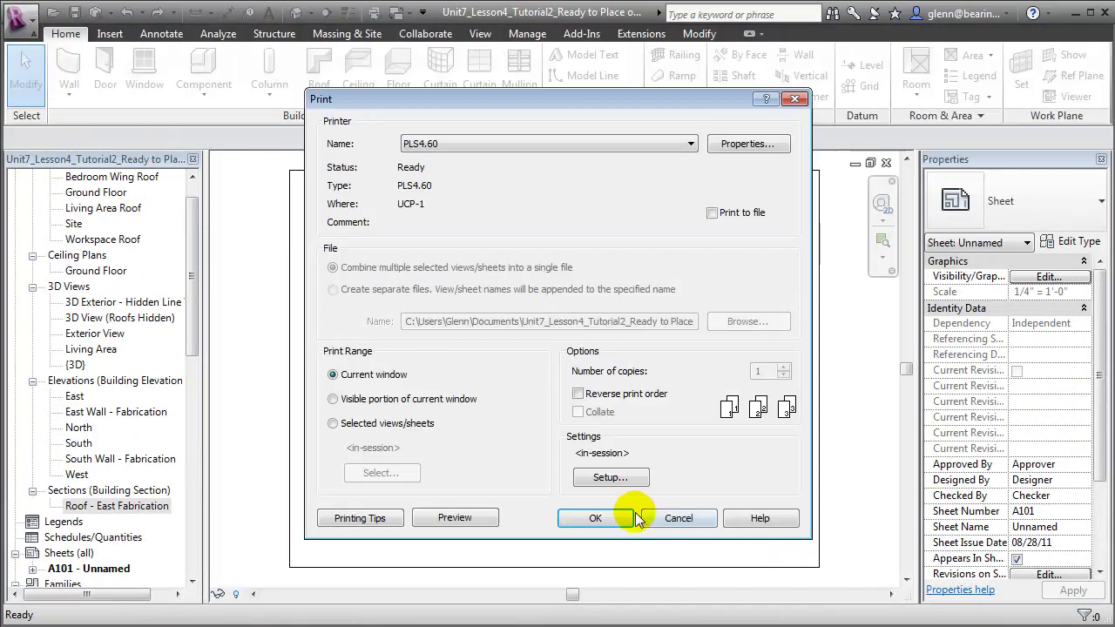
left_click(622, 517)
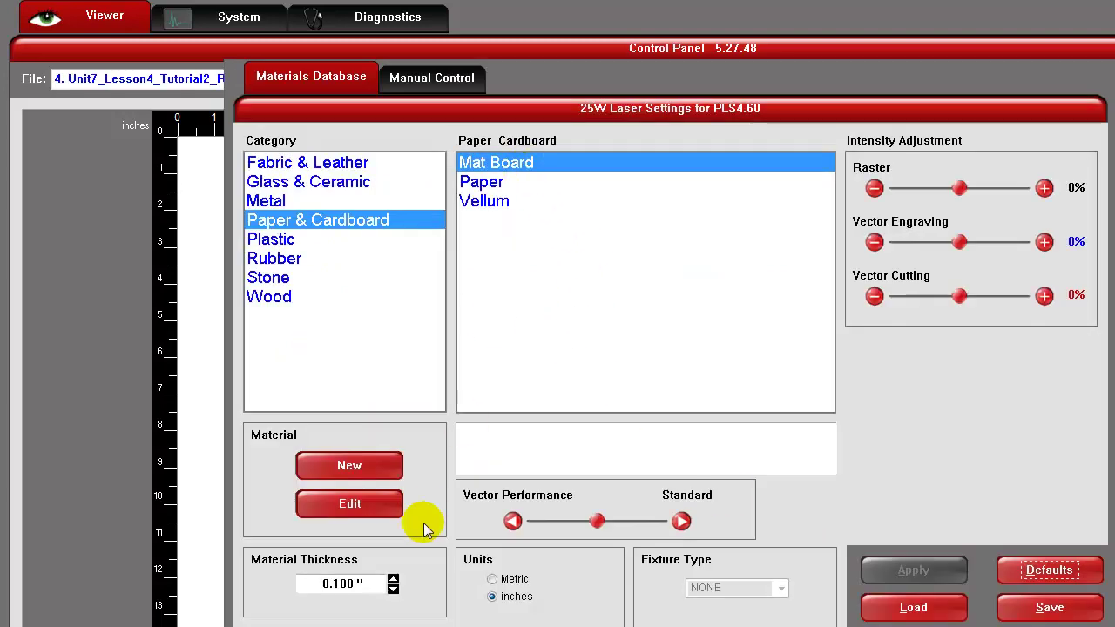
In the laser cutter's control panel, set the Mat Board material thickness to 0.080 inches
left_click_drag(386, 582, 266, 577)
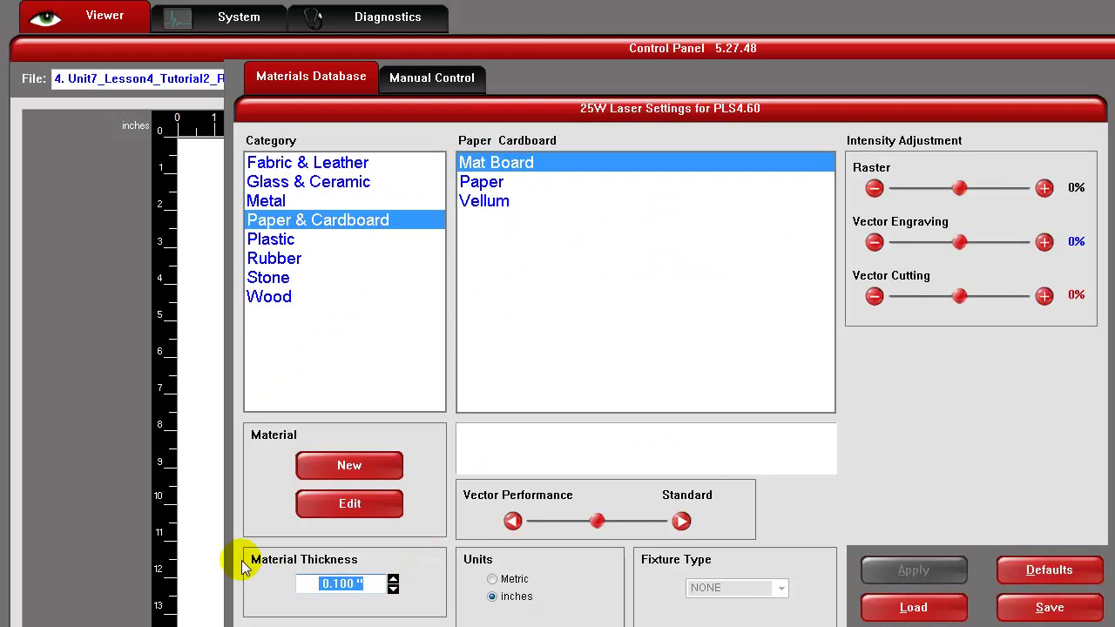
type(".08\"")
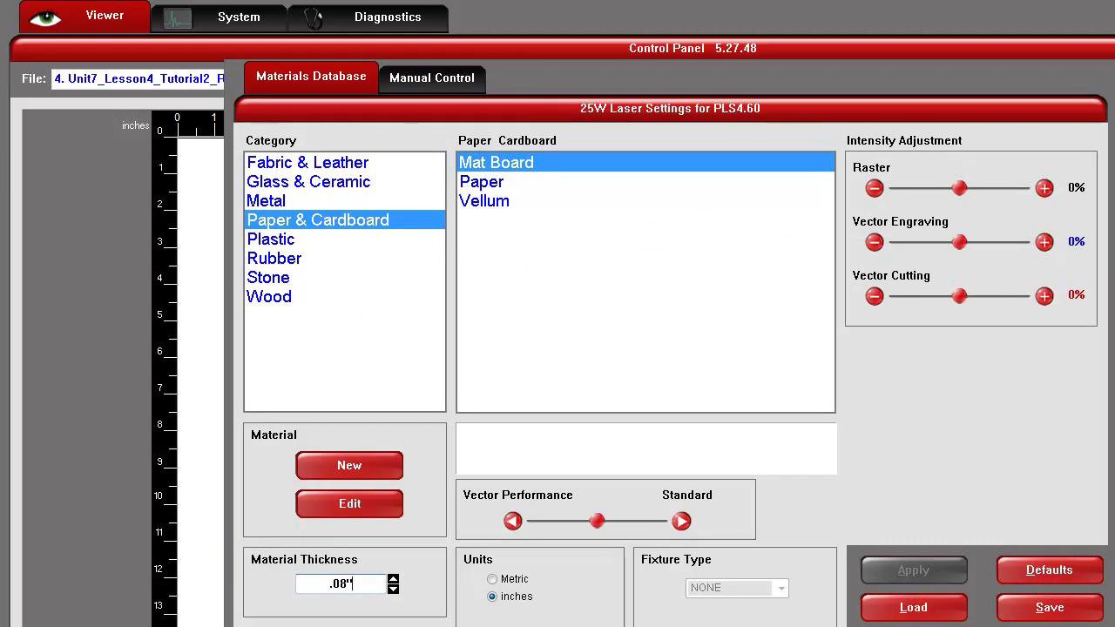
key("Return")
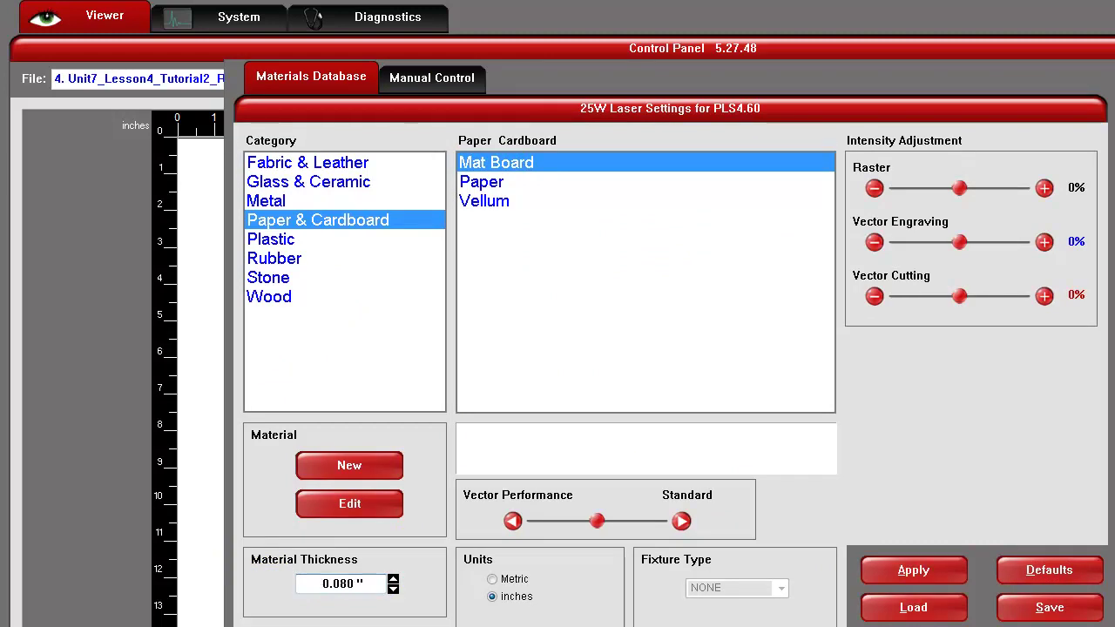